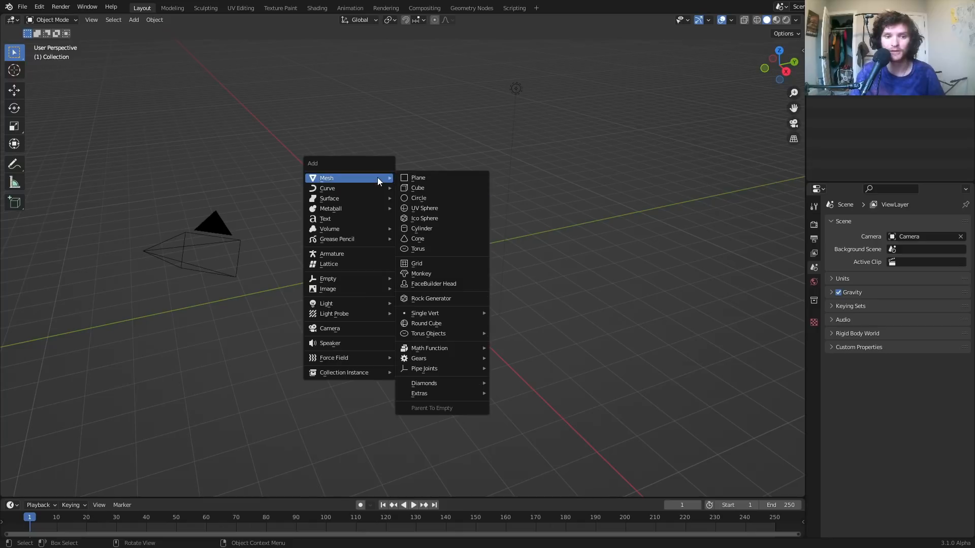
Add a mesh plane at the origin and scale it up to about 7.03 as a ground surface.
{"action": "left_click", "coordinate": [421, 178]}
{"action": "key", "text": "s"}
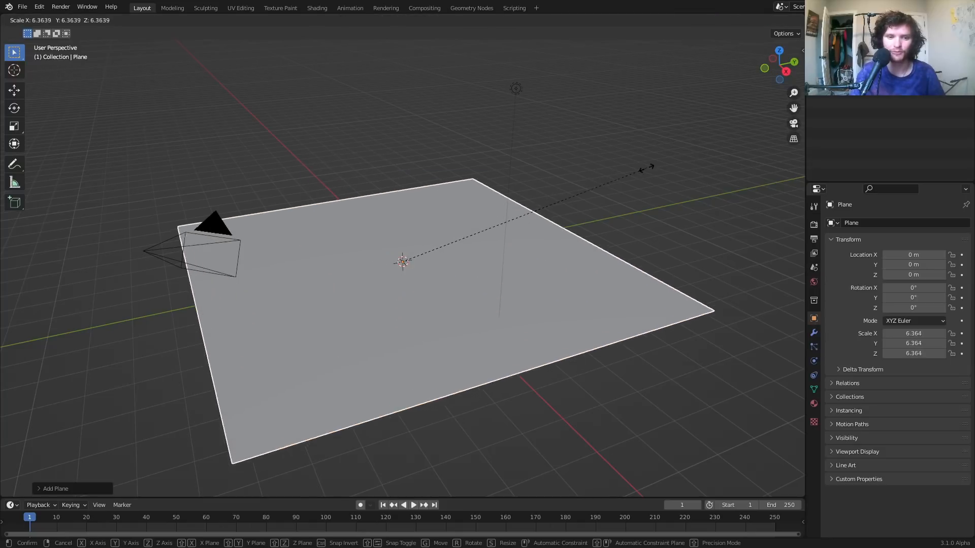
{"action": "left_click", "coordinate": [672, 160]}
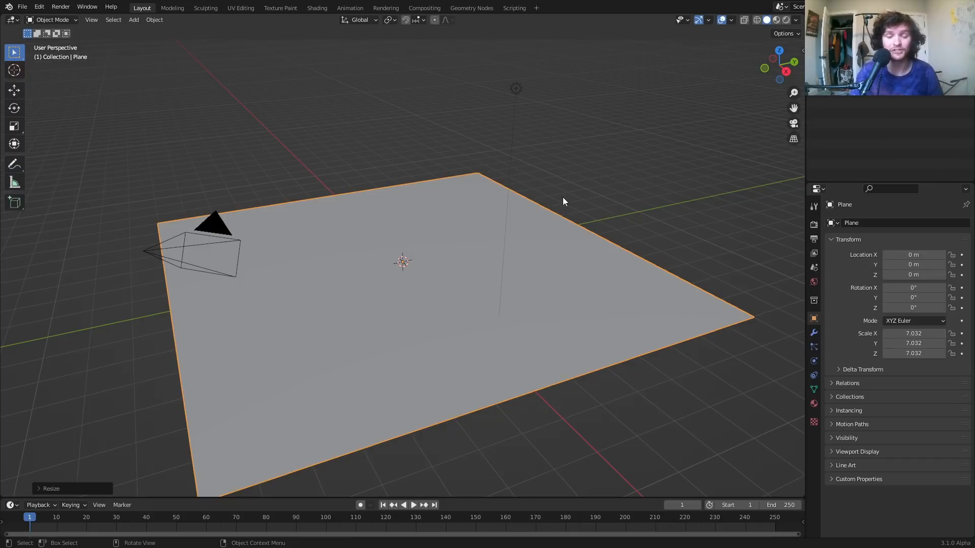
{"action": "middle_click_drag", "start_coordinate": [441, 220], "coordinate": [427, 211]}
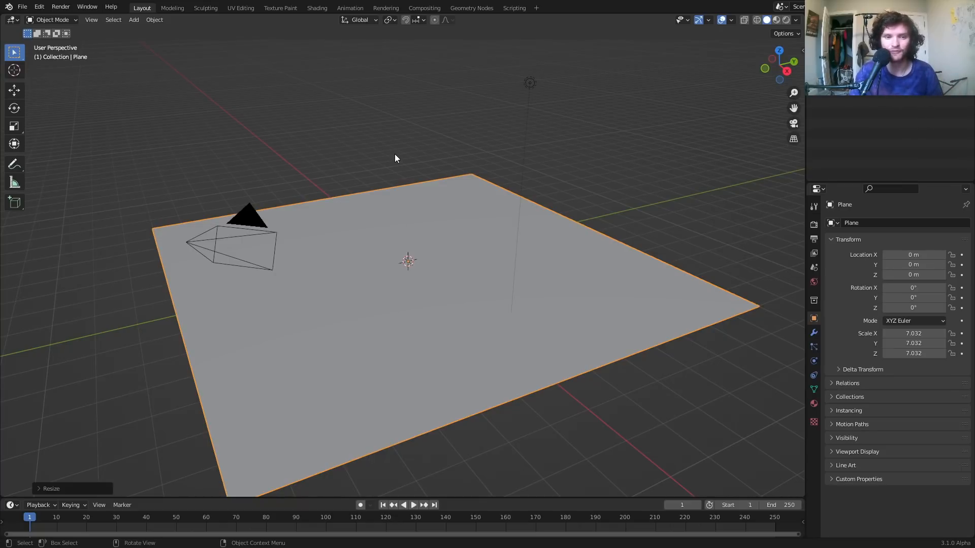
{"action": "scroll", "coordinate": [395, 147], "scroll_direction": "up", "scroll_amount": 2}
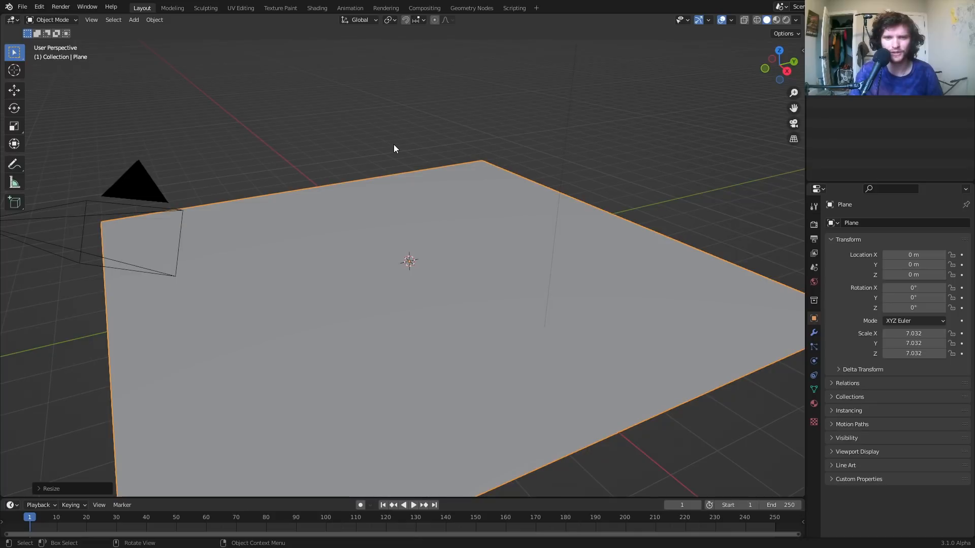
{"action": "key", "text": "shift+a"}
{"action": "mouse_move", "coordinate": [346, 128]}
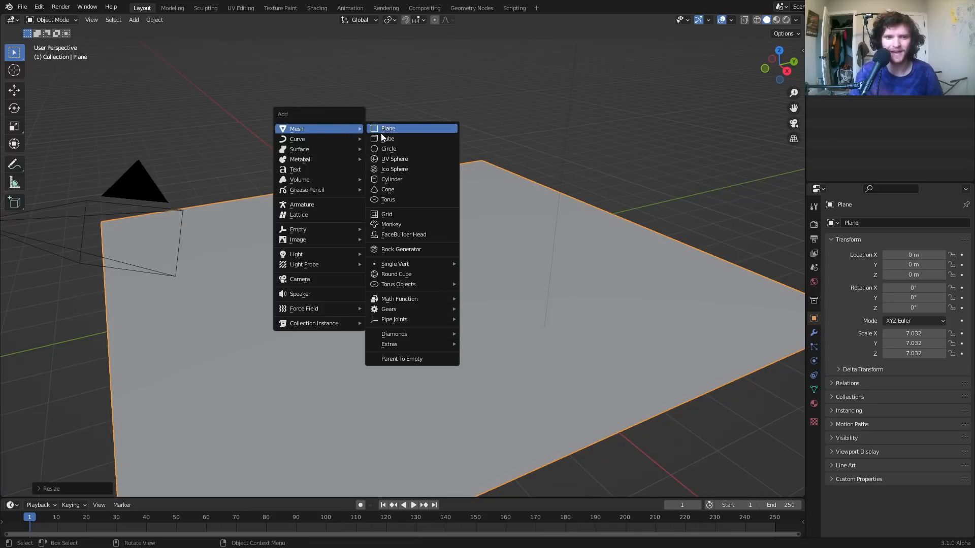
{"action": "left_click", "coordinate": [396, 199]}
{"action": "key", "text": "shift+d"}
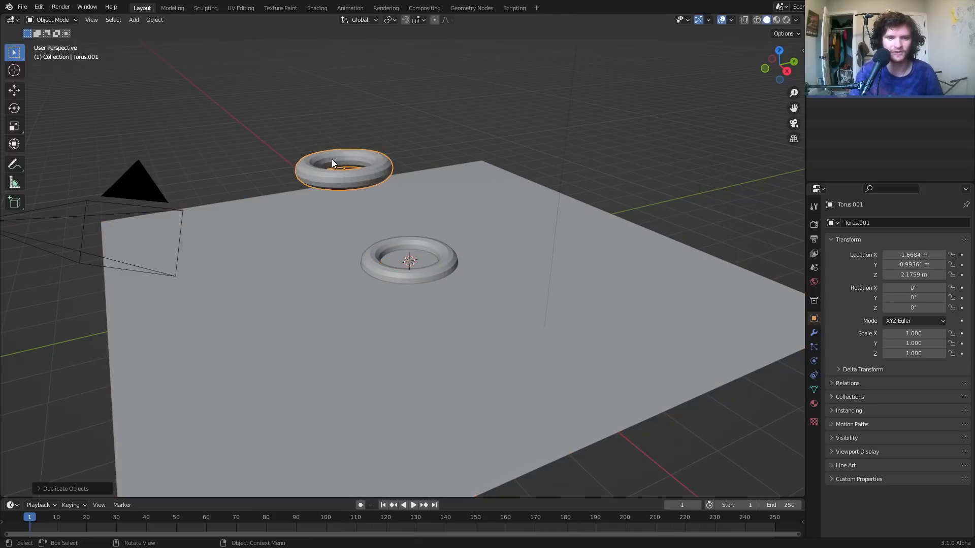
{"action": "left_click", "coordinate": [331, 160]}
{"action": "key", "text": "ctrl+z"}
{"action": "key", "text": "ctrl+z"}
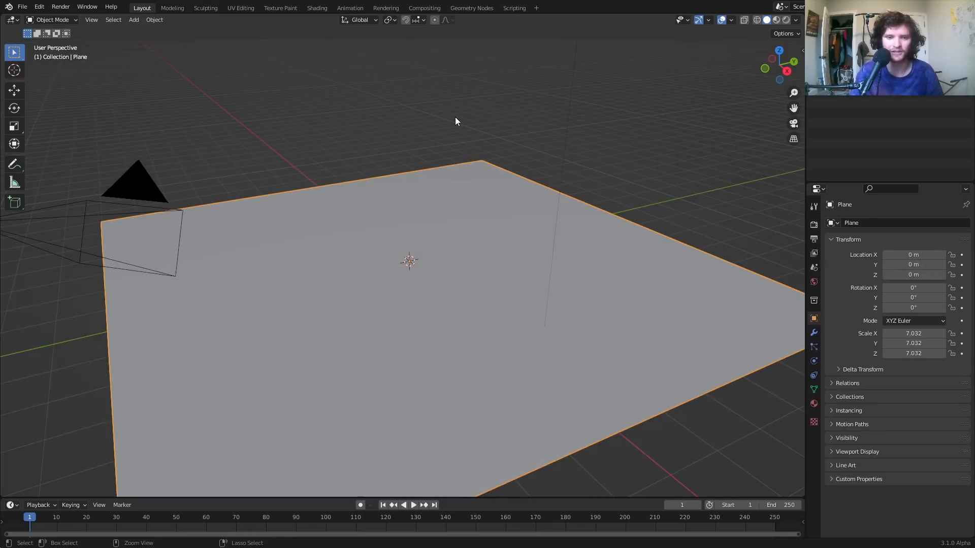
Add a mesh circle at the origin with 10 vertices.
{"action": "left_click", "coordinate": [394, 101]}
{"action": "key", "text": "shift+a"}
{"action": "mouse_move", "coordinate": [394, 102]}
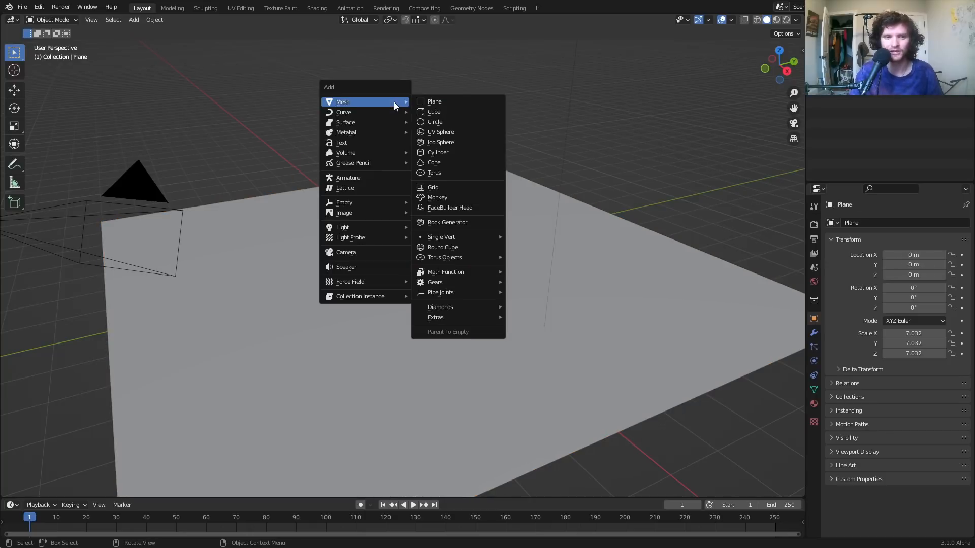
{"action": "left_click", "coordinate": [449, 122]}
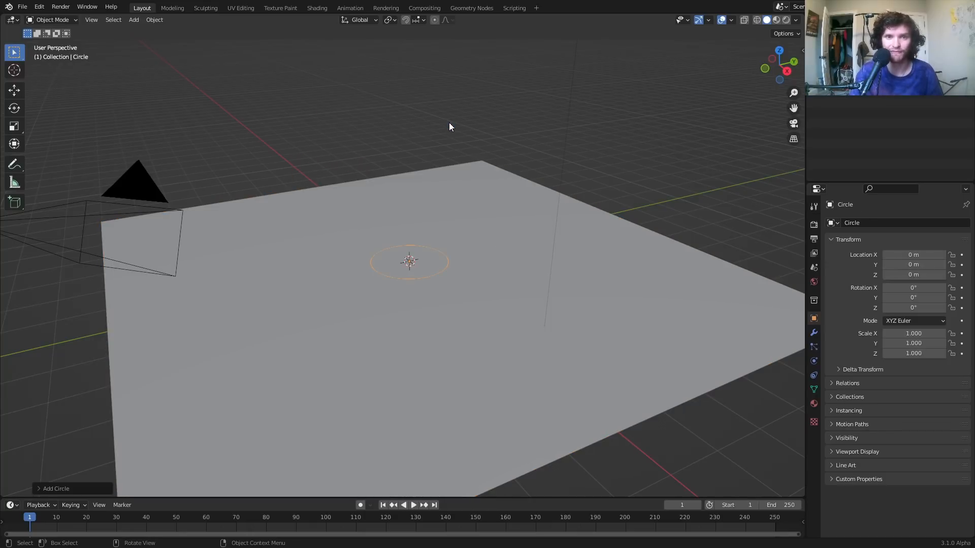
{"action": "left_click", "coordinate": [79, 490]}
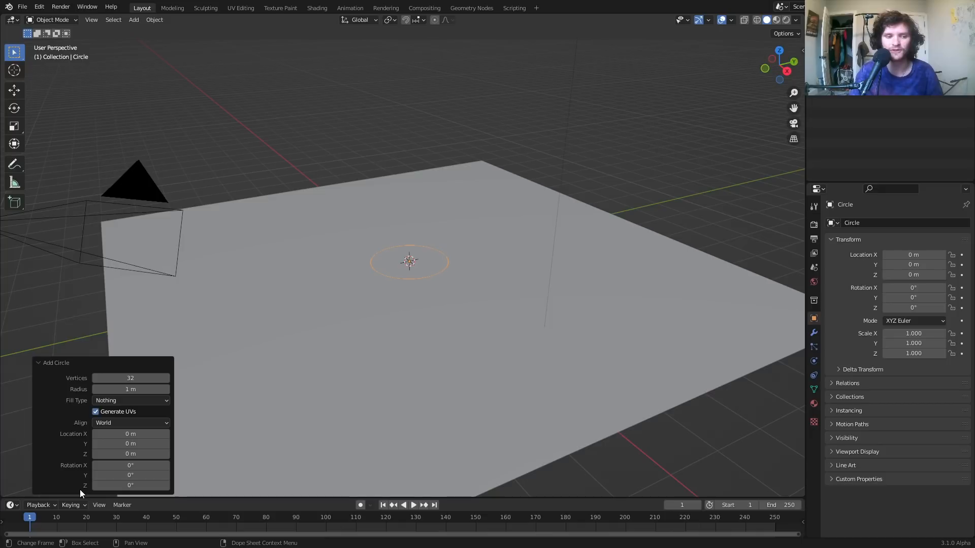
{"action": "left_click", "coordinate": [145, 382]}
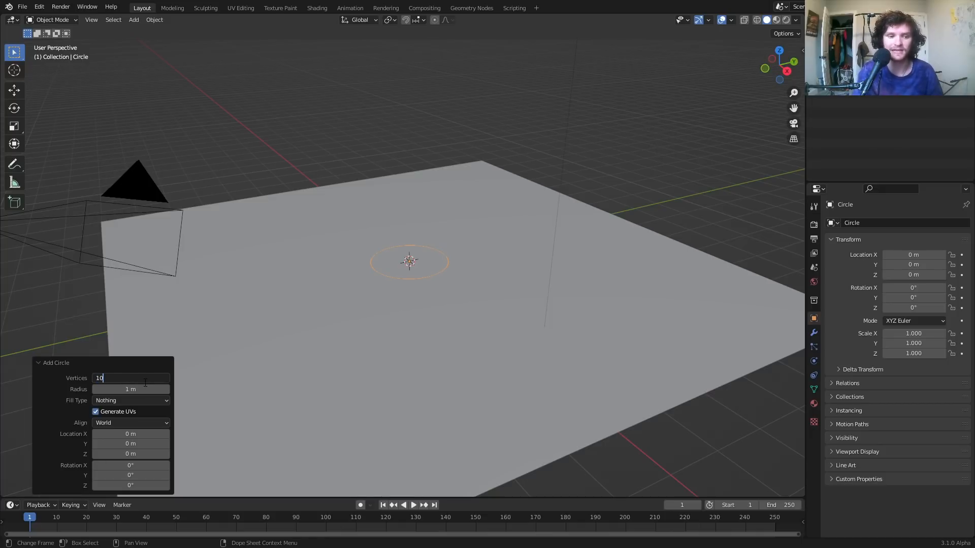
Move the circle up along the Z axis by about 1.2 m above the plane.
{"action": "scroll", "coordinate": [380, 279], "scroll_direction": "up", "scroll_amount": 3}
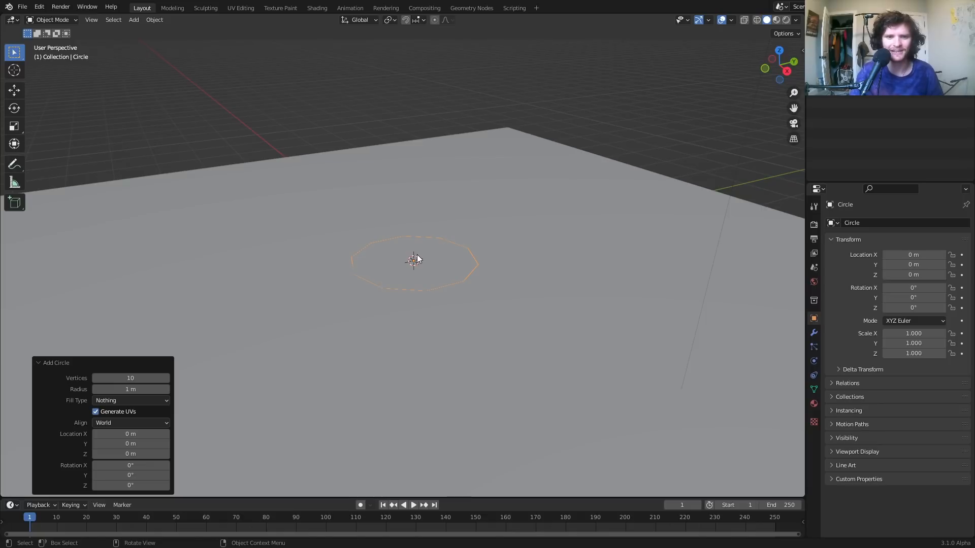
{"action": "key", "text": "g"}
{"action": "key", "text": "z"}
{"action": "left_click", "coordinate": [413, 184]}
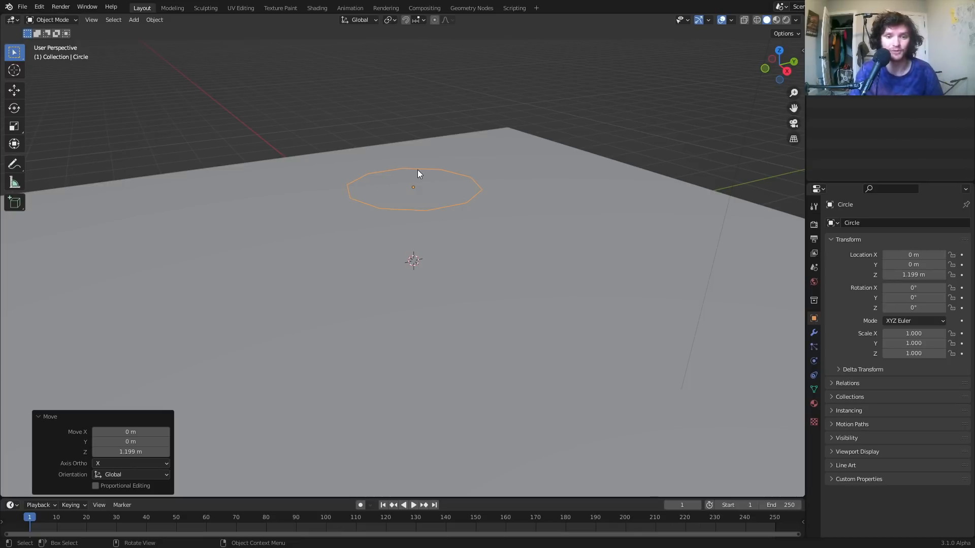
In Edit Mode, duplicate the circle three times from the right view, staggering the copies sideways at increasing heights.
{"action": "middle_click_drag", "start_coordinate": [417, 170], "coordinate": [393, 169]}
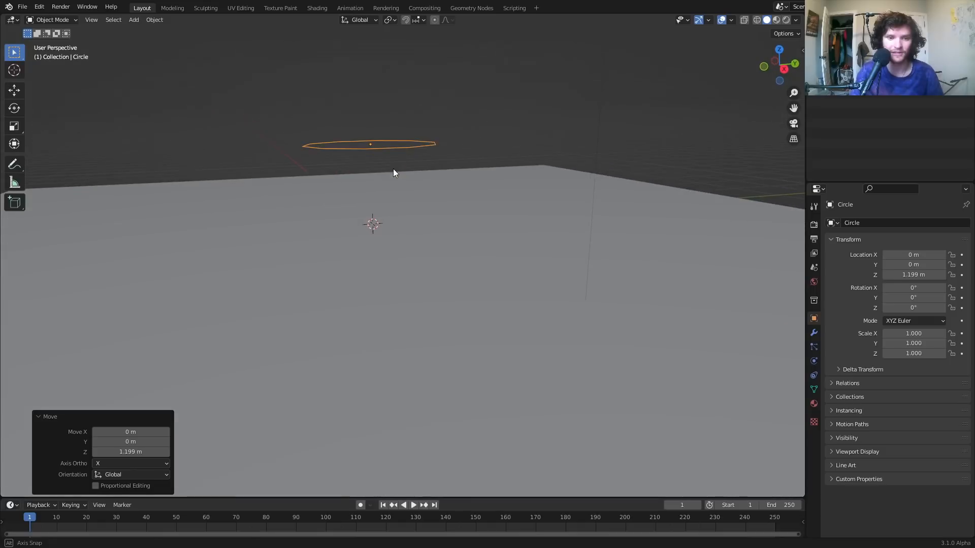
{"action": "middle_click_drag", "start_coordinate": [675, 81], "coordinate": [432, 152]}
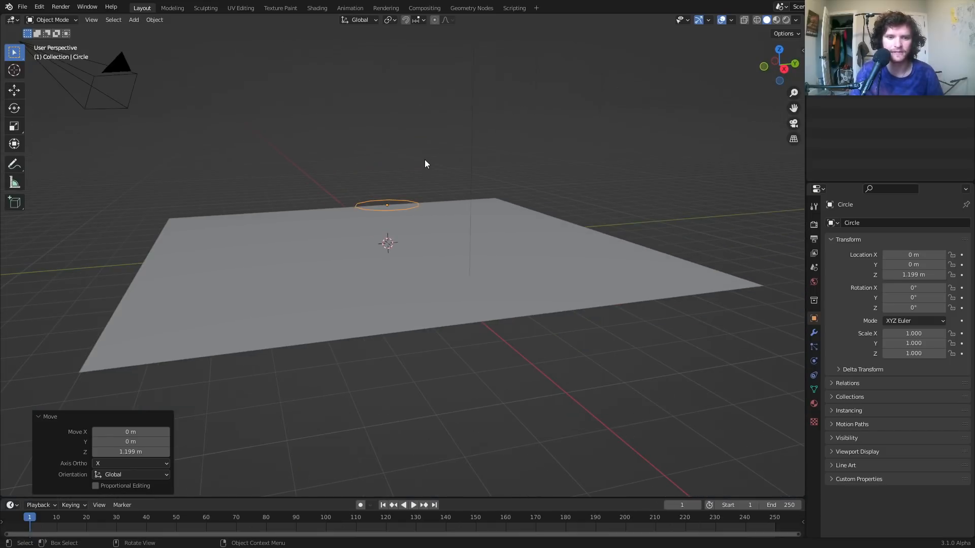
{"action": "key", "text": "Tab"}
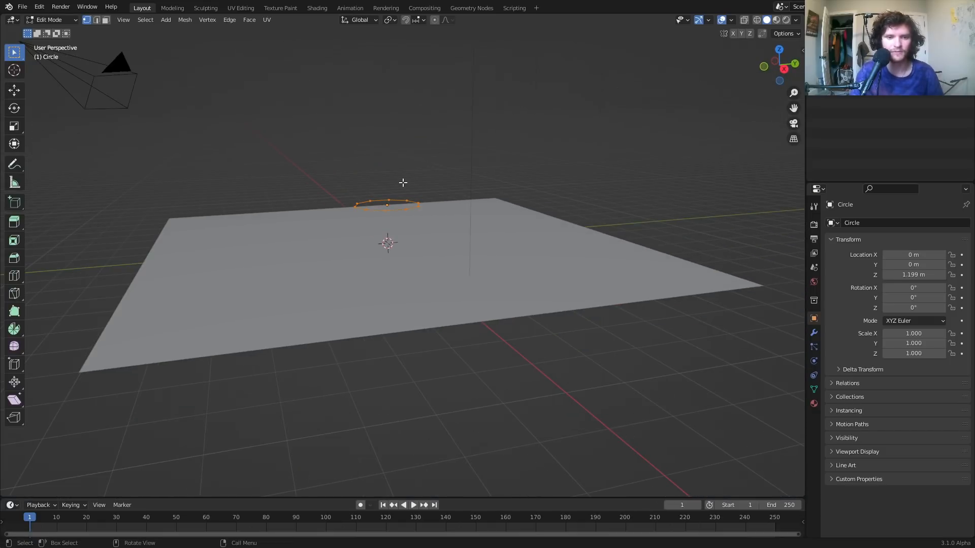
{"action": "left_click", "coordinate": [785, 69]}
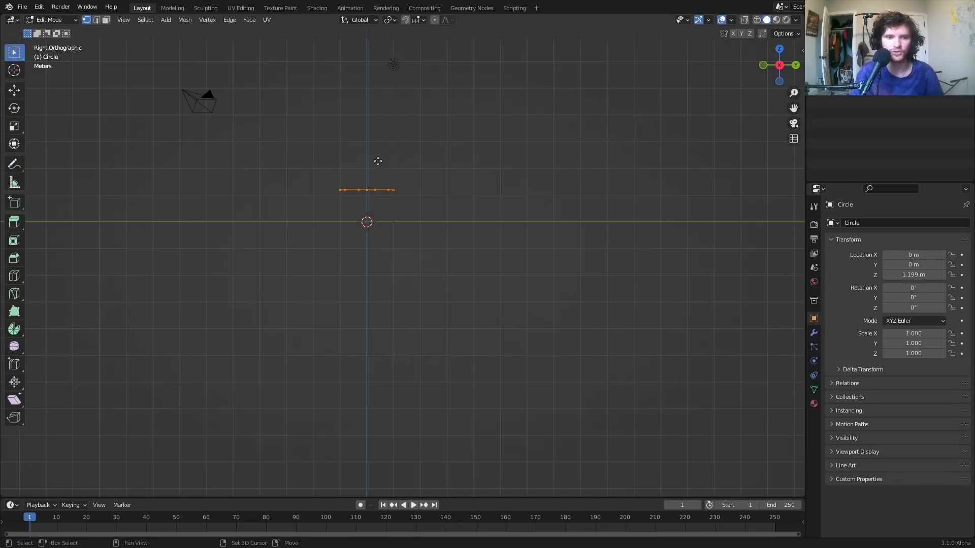
{"action": "key", "text": "shift+d"}
{"action": "left_click", "coordinate": [362, 148]}
{"action": "key", "text": "shift+d"}
{"action": "left_click", "coordinate": [432, 124]}
{"action": "key", "text": "shift+d"}
{"action": "left_click", "coordinate": [366, 84]}
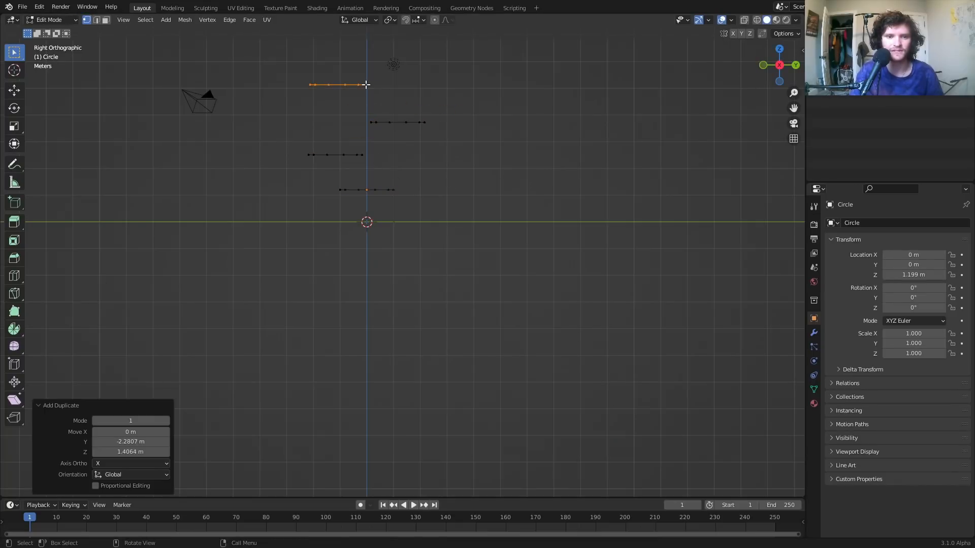
Duplicate the whole group of four circles twice, offsetting each copy higher and to alternating sides, and return to Object Mode.
{"action": "key", "text": "a"}
{"action": "middle_click_drag", "start_coordinate": [368, 98], "coordinate": [407, 242], "text": "shift"}
{"action": "key", "text": "shift+d"}
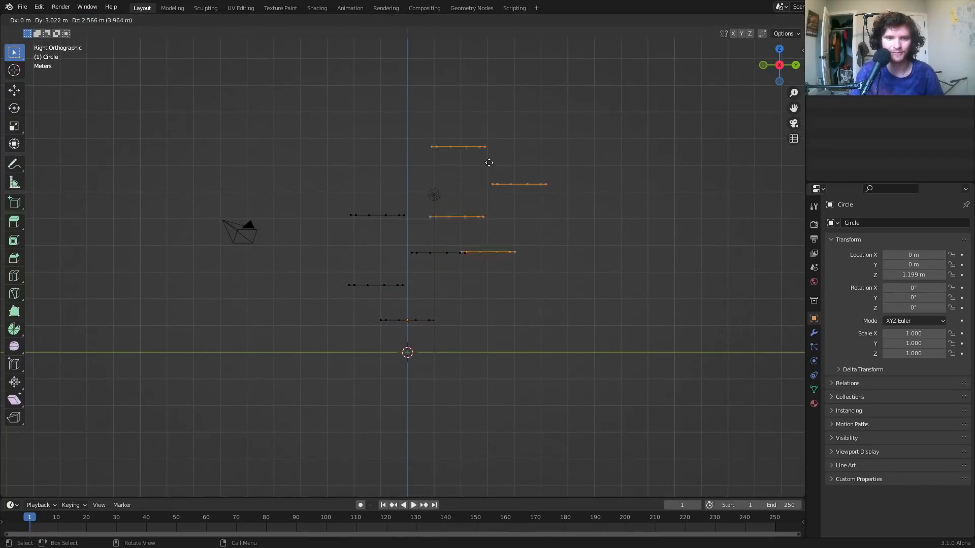
{"action": "left_click", "coordinate": [491, 140]}
{"action": "key", "text": "shift+d"}
{"action": "left_click", "coordinate": [375, 91]}
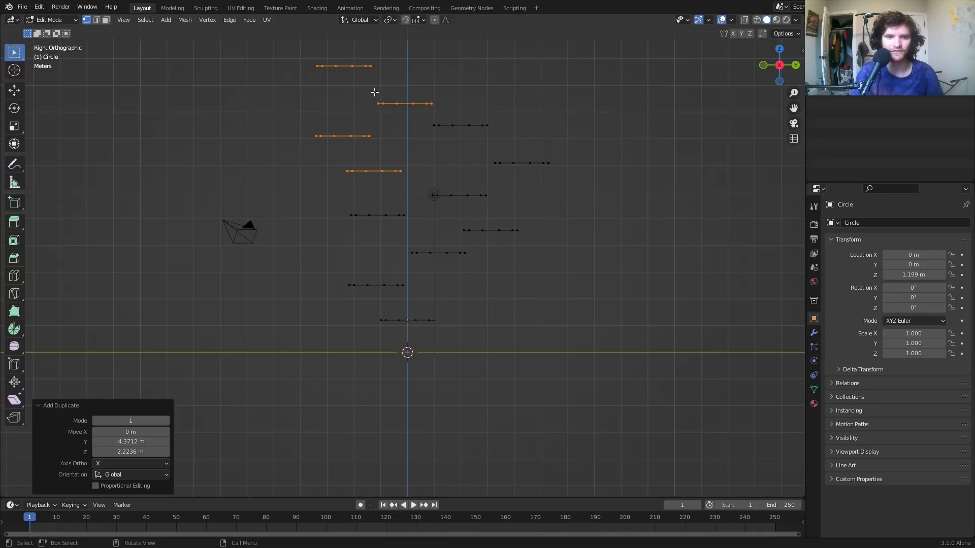
{"action": "key", "text": "Tab"}
{"action": "middle_click_drag", "start_coordinate": [392, 185], "coordinate": [433, 228]}
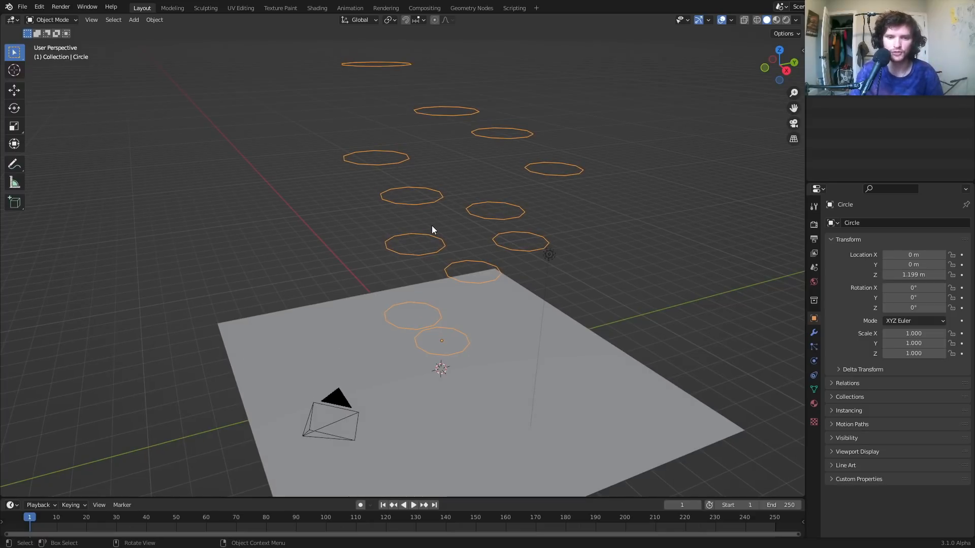
Add Soft Body physics to the circles and test the fall by playing the simulation.
{"action": "left_click", "coordinate": [813, 361]}
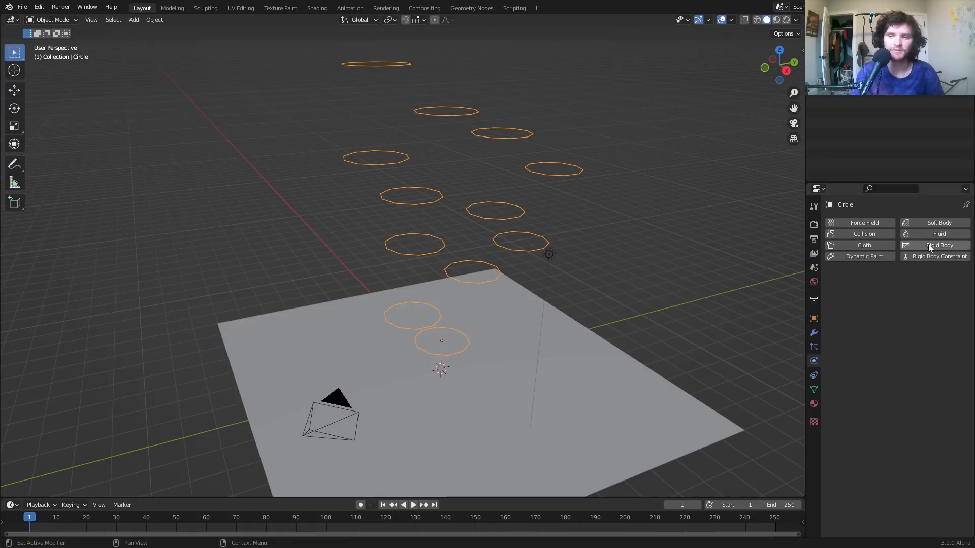
{"action": "left_click", "coordinate": [939, 222]}
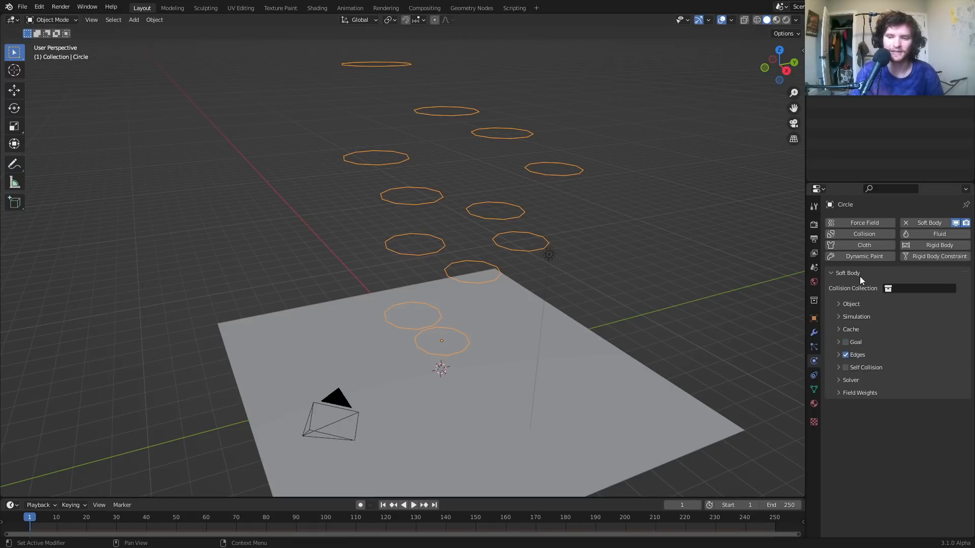
{"action": "key", "text": "space"}
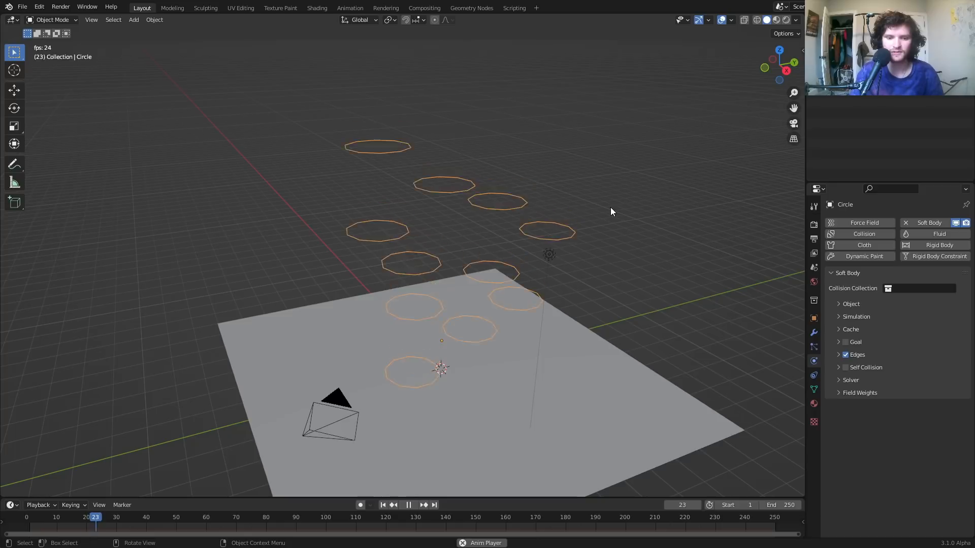
{"action": "key", "text": "Escape"}
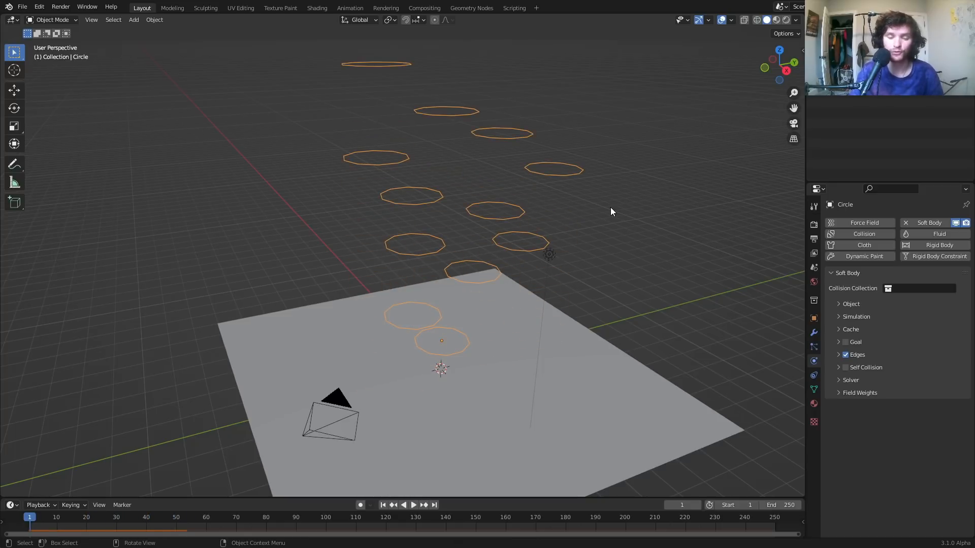
Add Collision physics to the ground plane and play the simulation to check the circles' landing.
{"action": "left_click", "coordinate": [569, 342]}
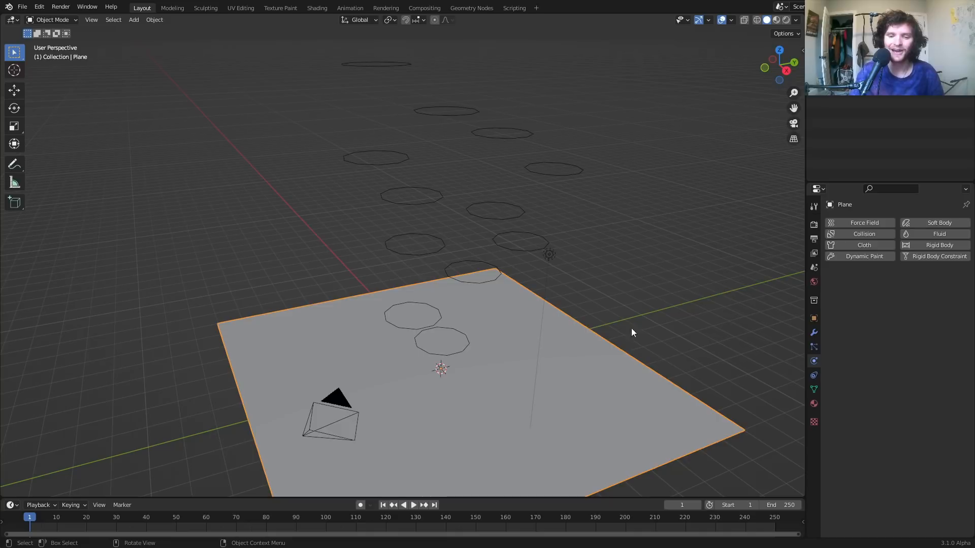
{"action": "left_click", "coordinate": [864, 234]}
{"action": "key", "text": "space"}
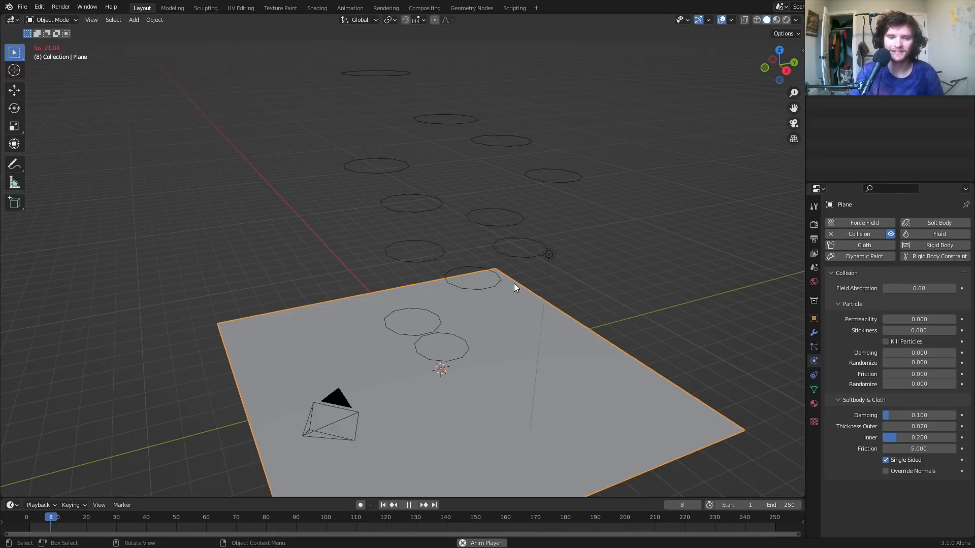
{"action": "middle_click_drag", "start_coordinate": [514, 284], "coordinate": [490, 262]}
{"action": "scroll", "coordinate": [474, 307], "scroll_direction": "up", "scroll_amount": 2}
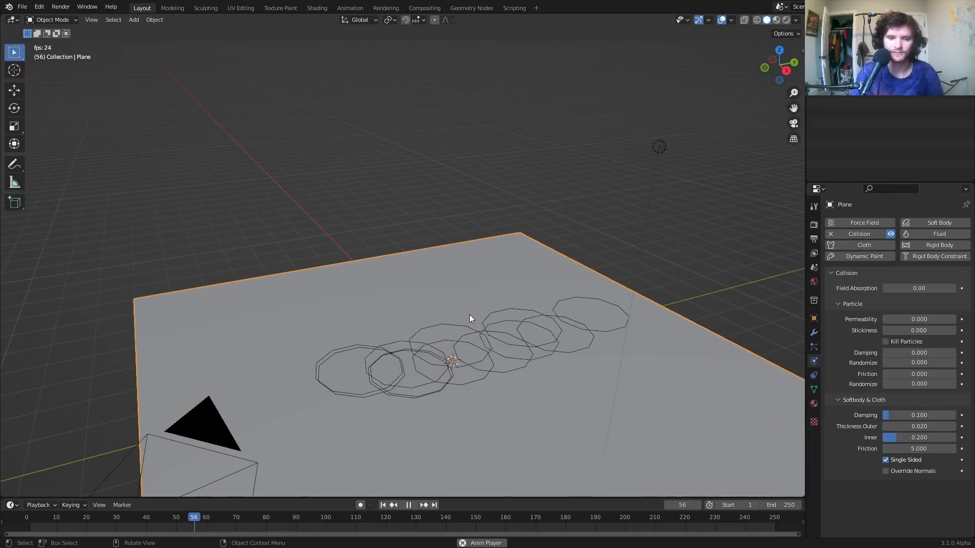
{"action": "middle_click_drag", "start_coordinate": [470, 315], "coordinate": [478, 297]}
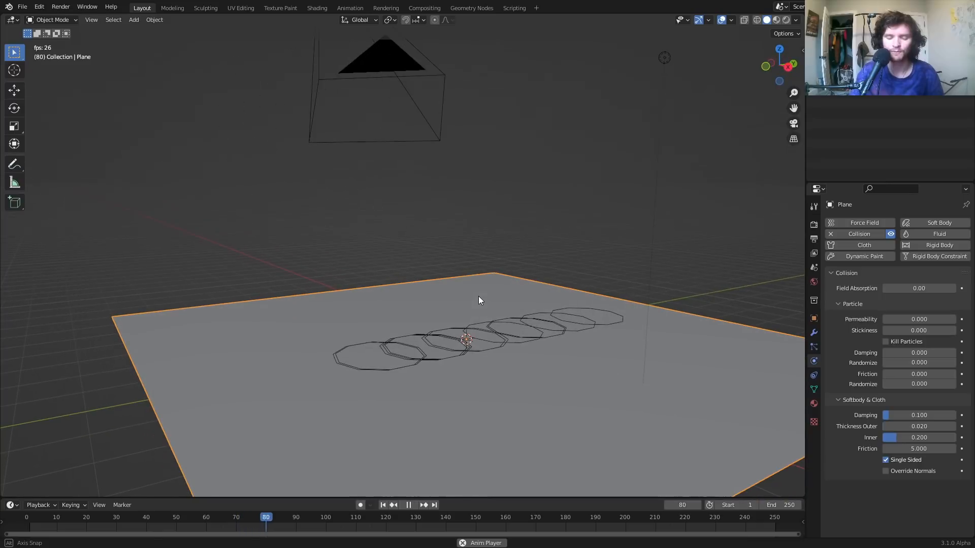
Select the circles and replay the simulation from the first frame to examine how they land on each other.
{"action": "left_click", "coordinate": [486, 330]}
{"action": "key", "text": "space"}
{"action": "key", "text": "shift+Left"}
{"action": "key", "text": "space"}
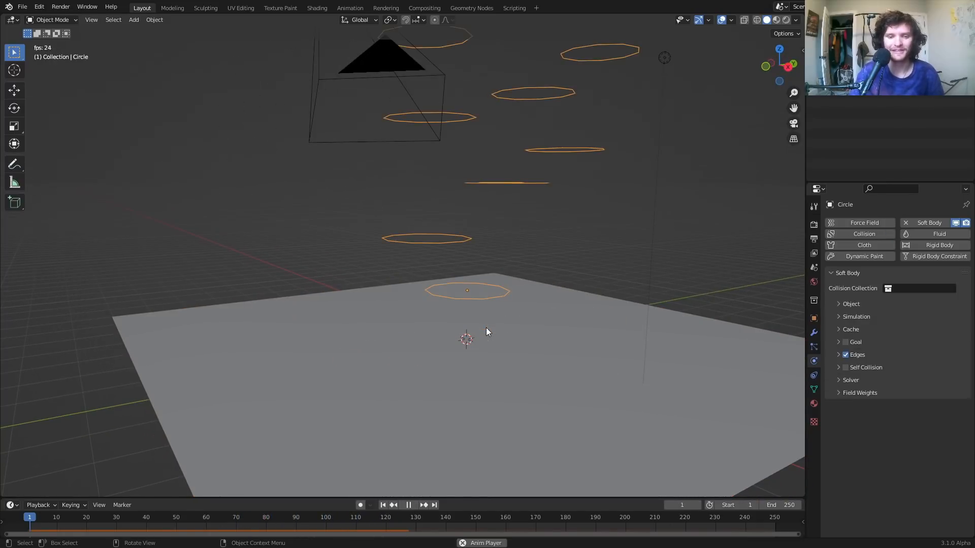
{"action": "key", "text": "space"}
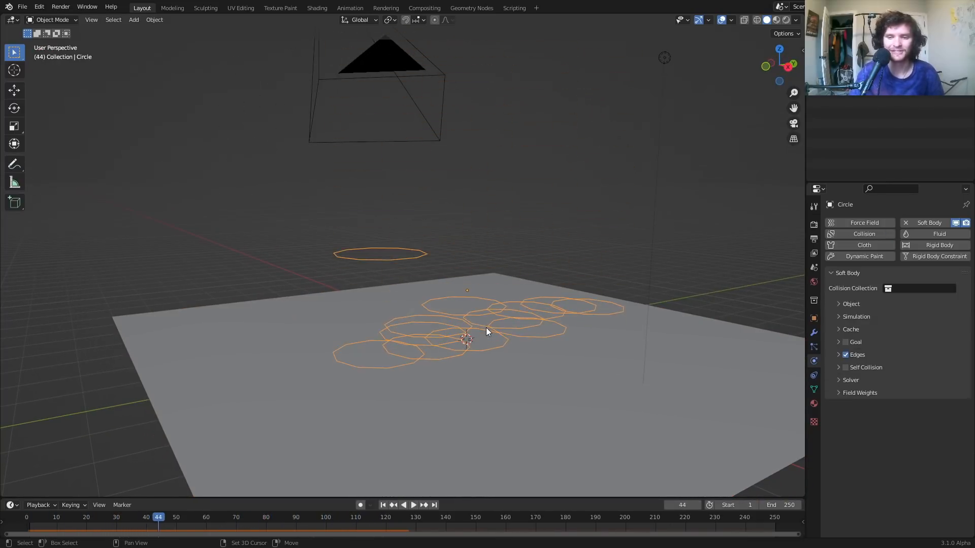
{"action": "key", "text": "shift+Left"}
Enable Self Collision in the circles' Soft Body settings and play the simulation.
{"action": "left_click", "coordinate": [846, 354]}
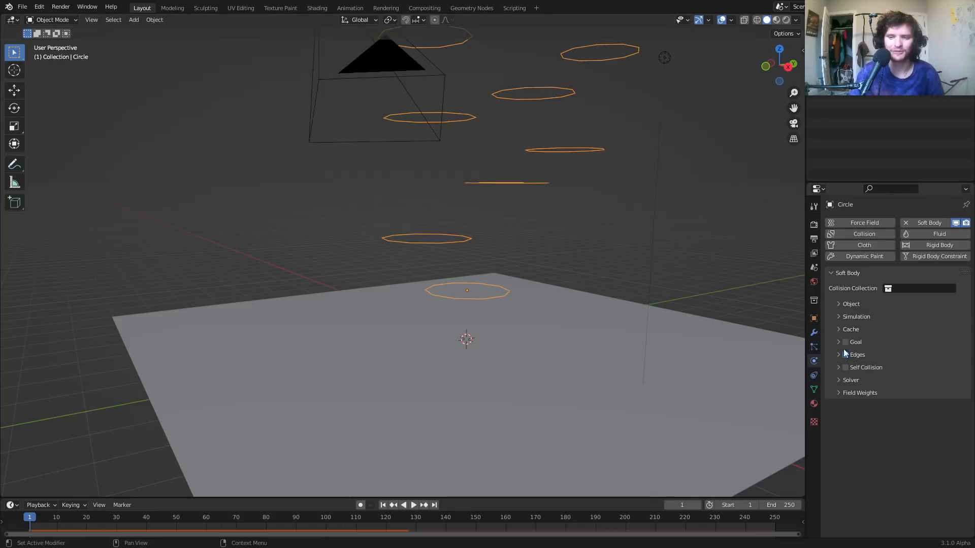
{"action": "left_click", "coordinate": [846, 368]}
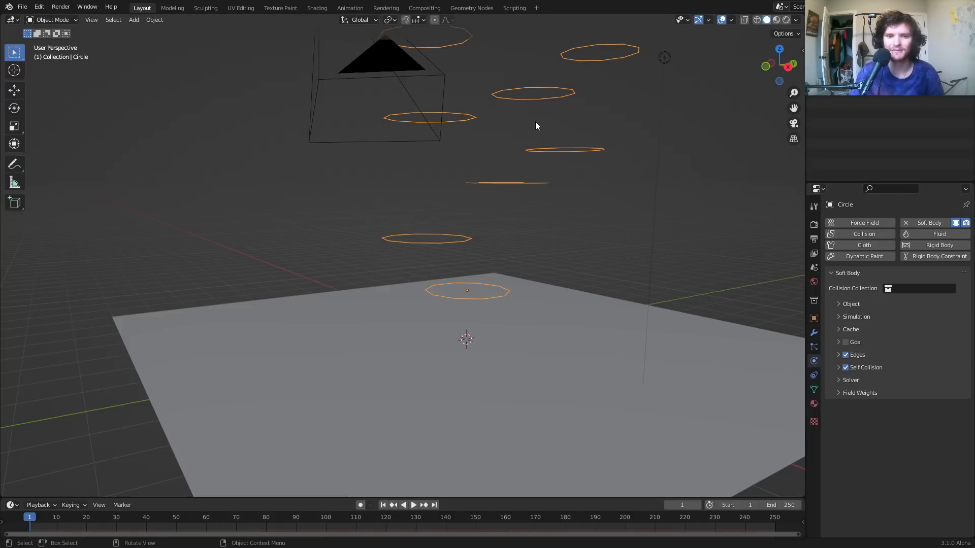
{"action": "middle_click_drag", "start_coordinate": [536, 126], "coordinate": [455, 107]}
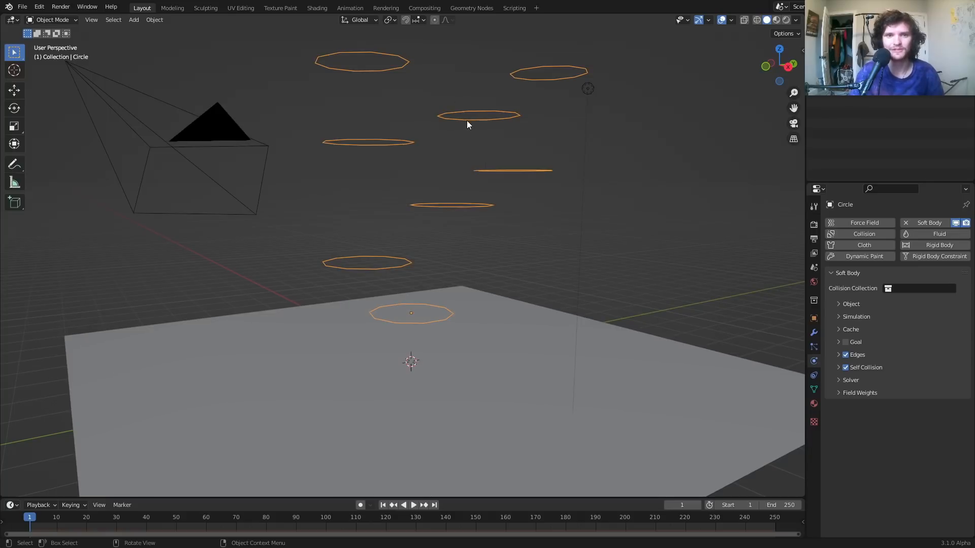
{"action": "key", "text": "space"}
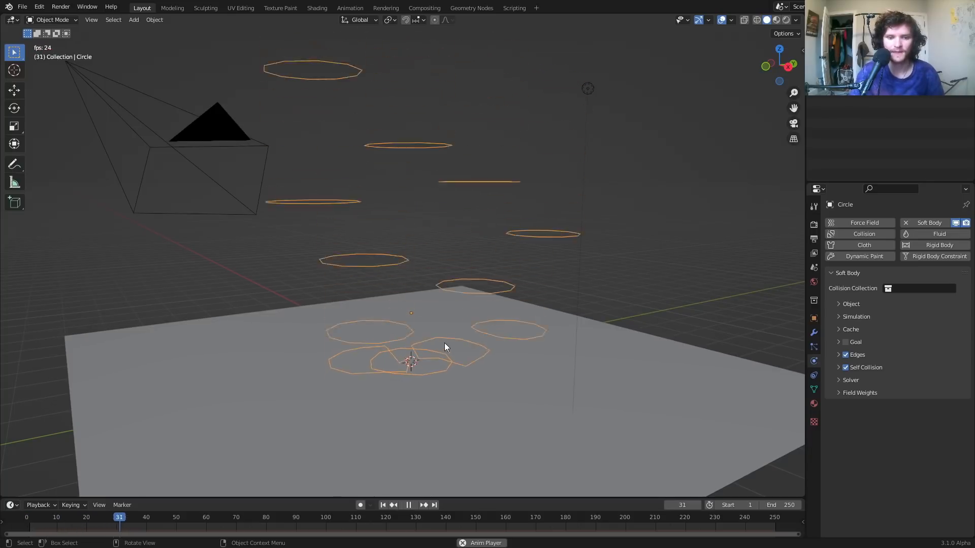
Replay the self-colliding circles' fall from the first frame, viewed low and close to the ground plane, to examine how they land.
{"action": "middle_click_drag", "start_coordinate": [437, 352], "coordinate": [303, 269]}
{"action": "key", "text": "space"}
{"action": "scroll", "coordinate": [415, 325], "scroll_direction": "up", "scroll_amount": 4}
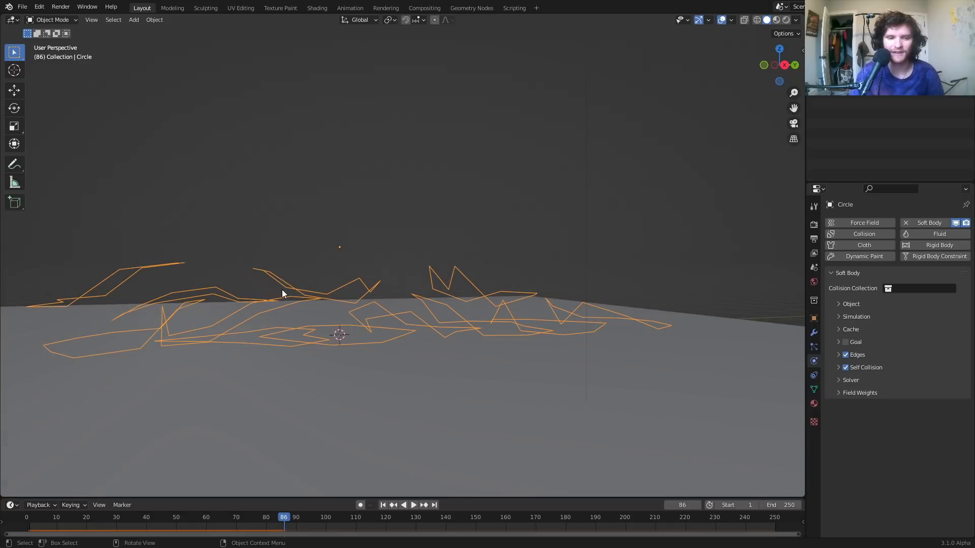
{"action": "key", "text": "shift+Left"}
{"action": "key", "text": "space"}
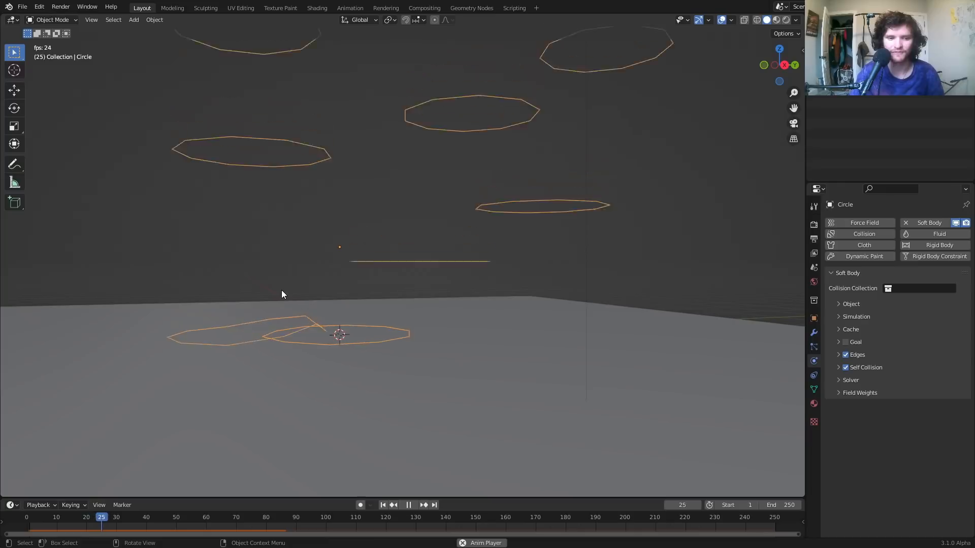
{"action": "key", "text": "space"}
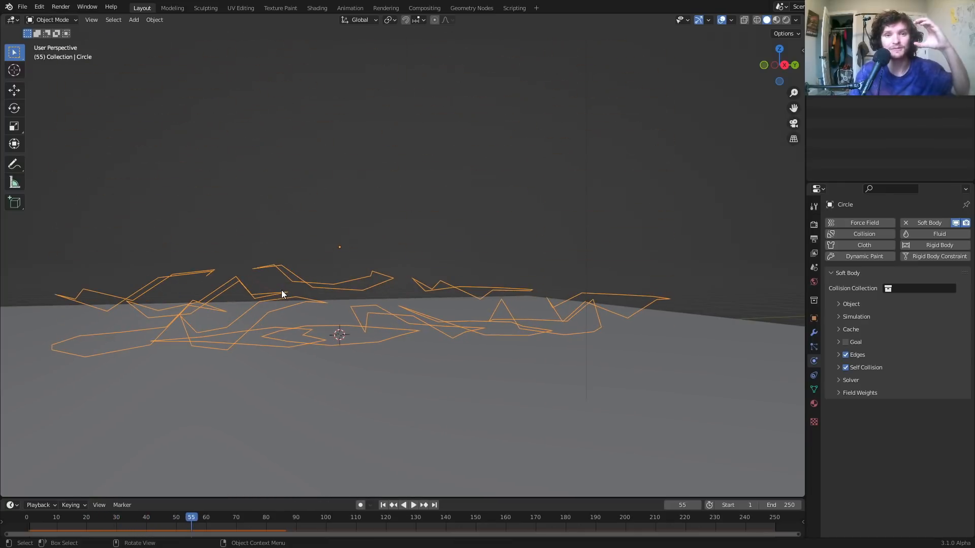
Set the Self Collision Ball Size to 1 m and play the simulation from the first frame.
{"action": "left_click", "coordinate": [870, 369]}
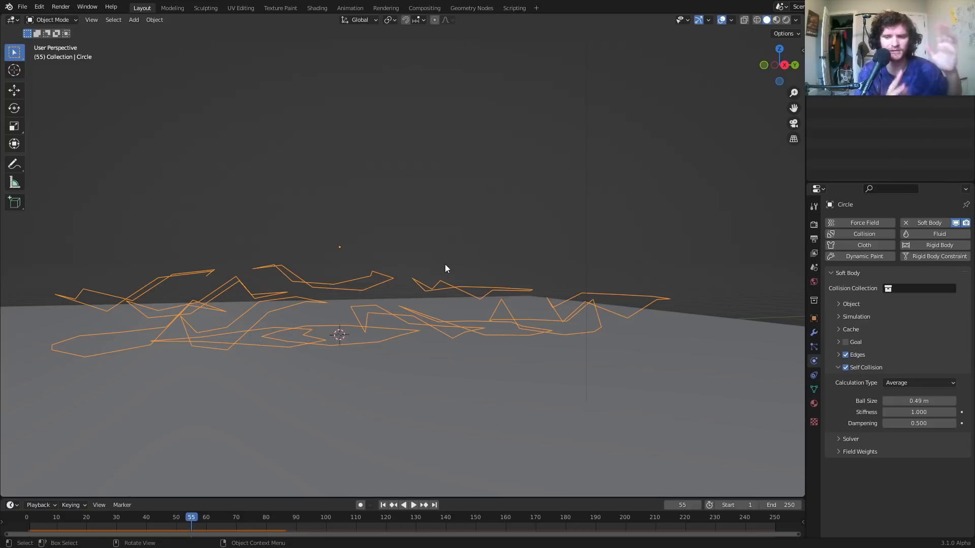
{"action": "scroll", "coordinate": [338, 203], "scroll_direction": "down", "scroll_amount": 2}
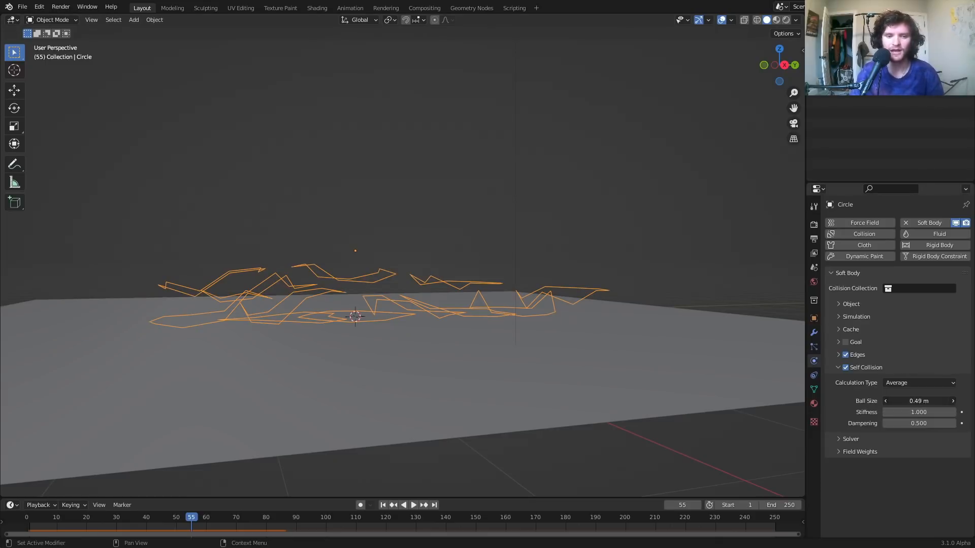
{"action": "type", "text": "1"}
{"action": "key", "text": "Return"}
{"action": "key", "text": "shift+Left"}
{"action": "key", "text": "space"}
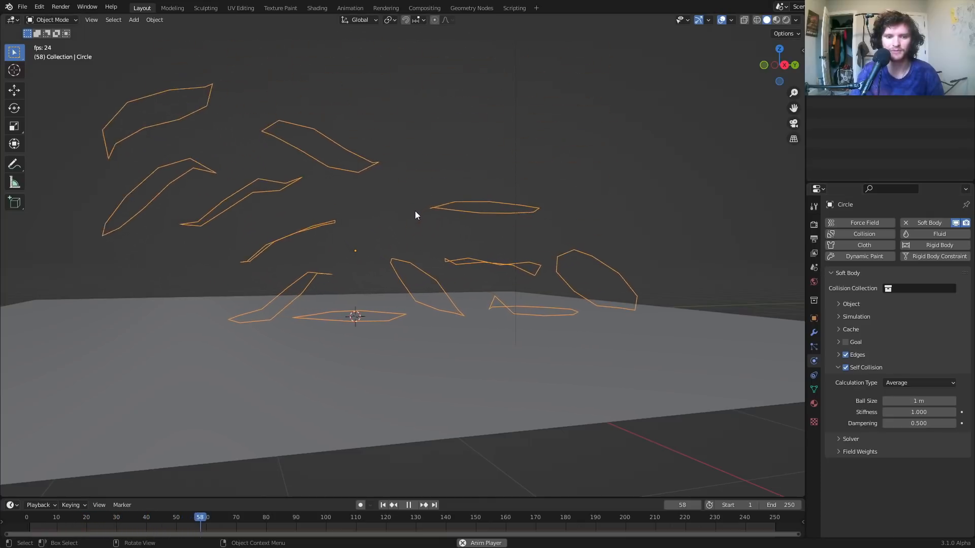
{"action": "key", "text": "space"}
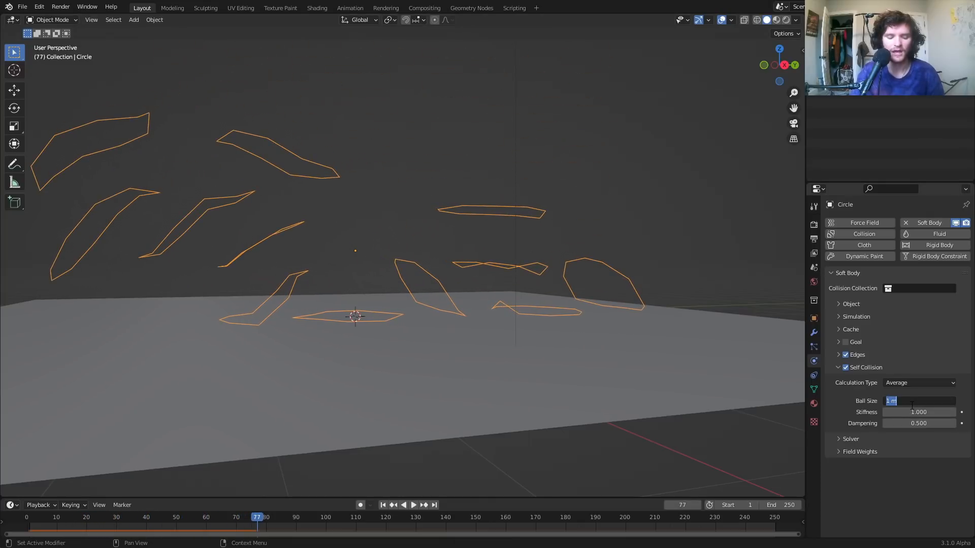
Set the Self Collision Ball Size to 0.65 m and play the simulation from the first frame.
{"action": "type", "text": "0.65"}
{"action": "key", "text": "Return"}
{"action": "key", "text": "shift+Left"}
{"action": "key", "text": "space"}
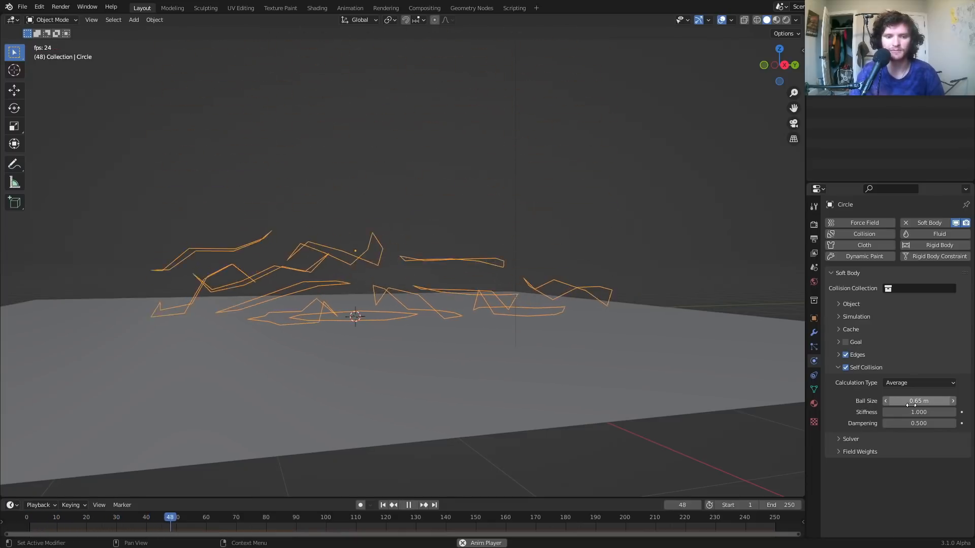
{"action": "key", "text": "space"}
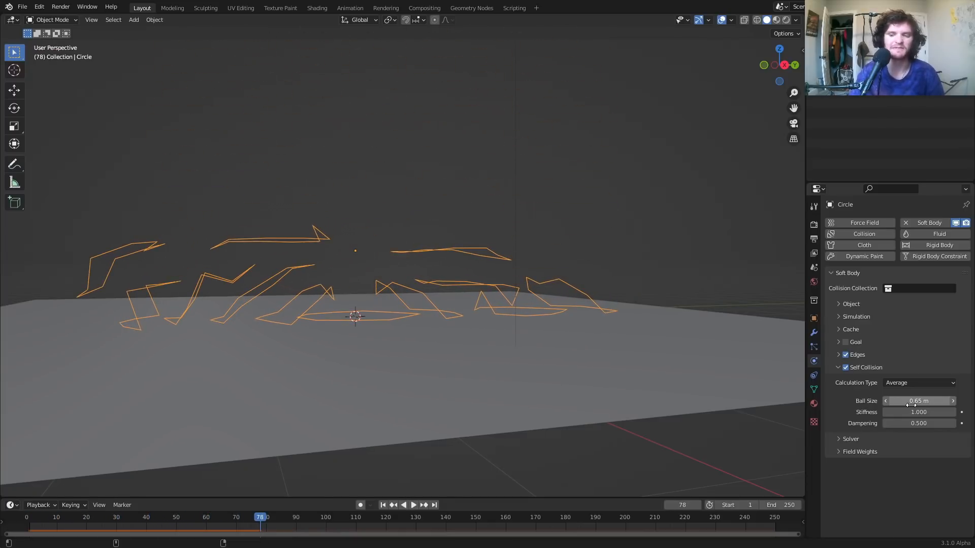
Replay the simulation several times from the first frame to check the circles' spacing and stacking, and return to frame 1.
{"action": "key", "text": "shift+Left"}
{"action": "key", "text": "space"}
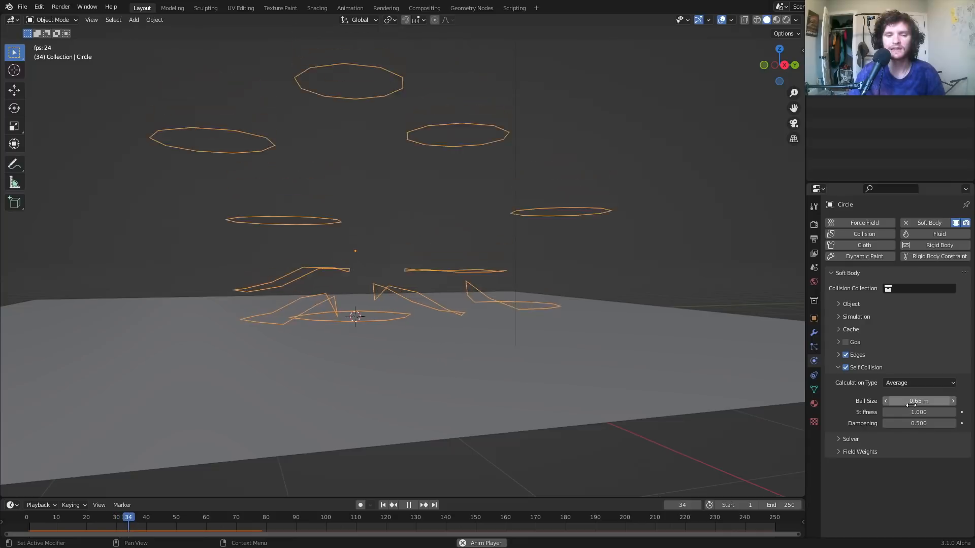
{"action": "key", "text": "space"}
{"action": "key", "text": "shift+Left"}
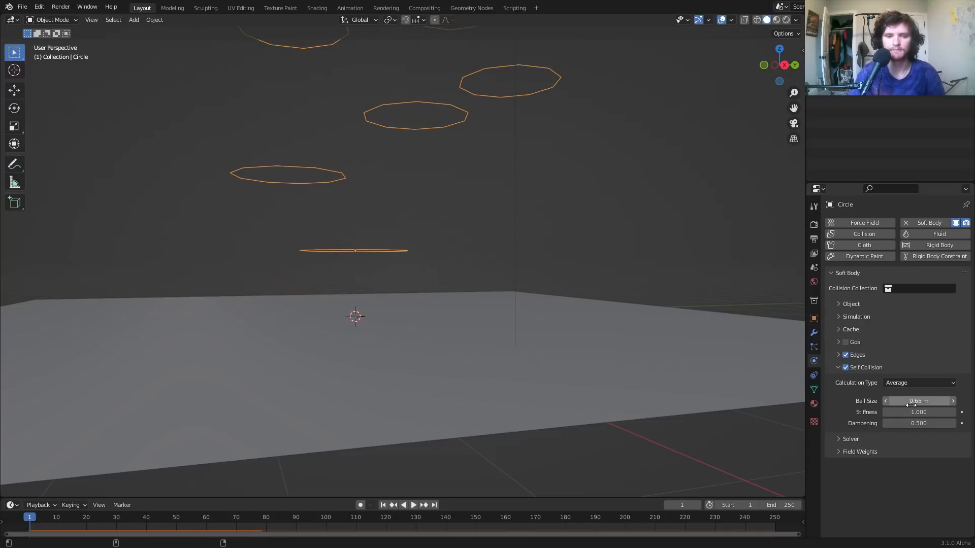
{"action": "key", "text": "space"}
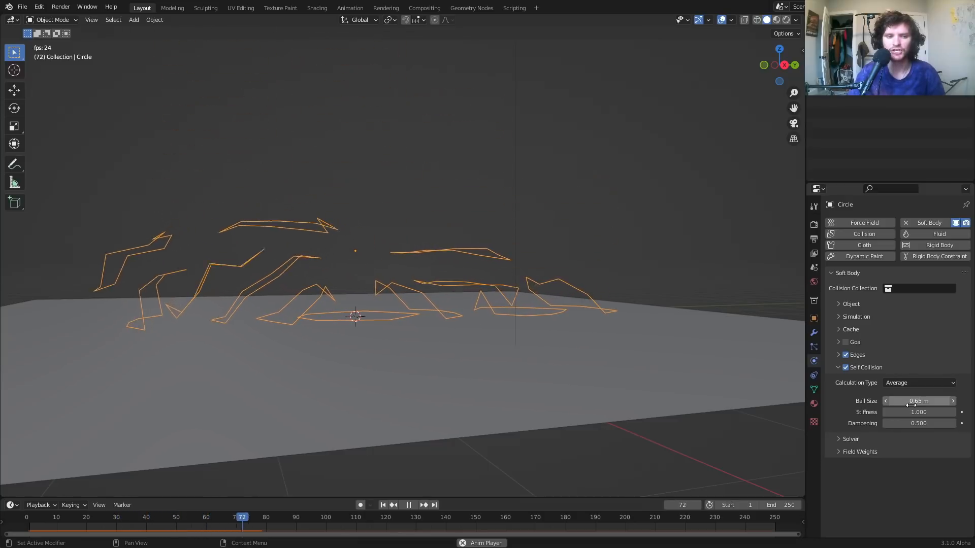
{"action": "key", "text": "shift+Left"}
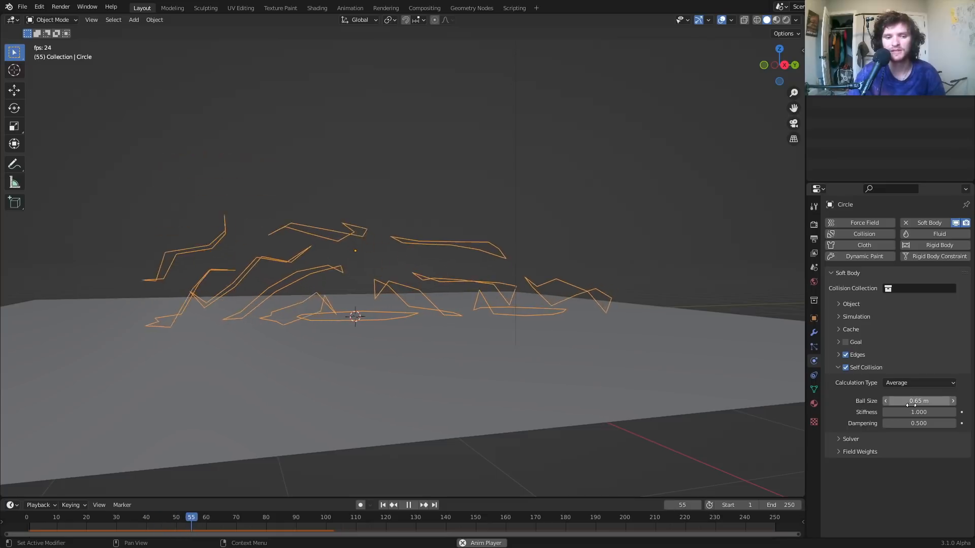
{"action": "key", "text": "space"}
{"action": "key", "text": "shift+Left"}
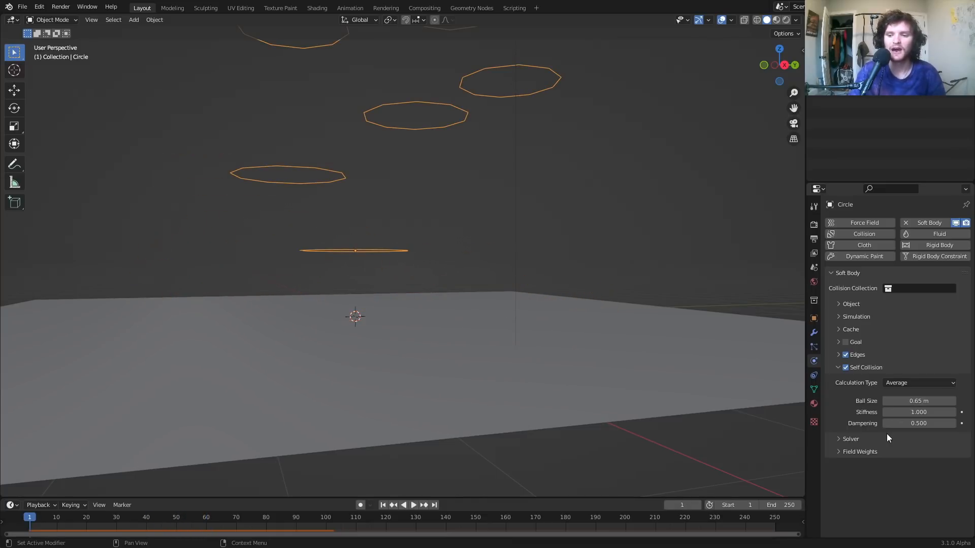
Set the Self Collision Stiffness to 10 and play the simulation to test it.
{"action": "left_click", "coordinate": [919, 409]}
{"action": "type", "text": "1"}
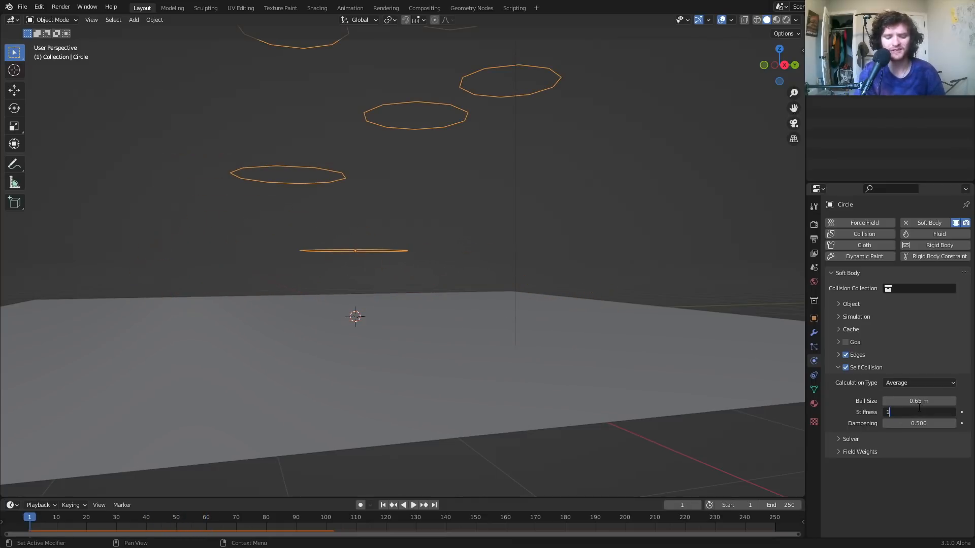
{"action": "type", "text": "0"}
{"action": "key", "text": "Return"}
{"action": "key", "text": "space"}
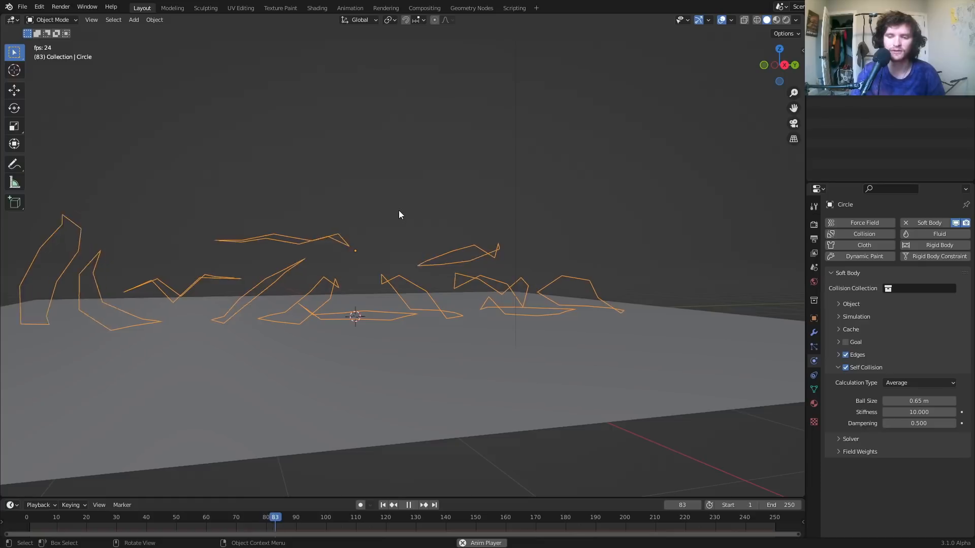
{"action": "key", "text": "space"}
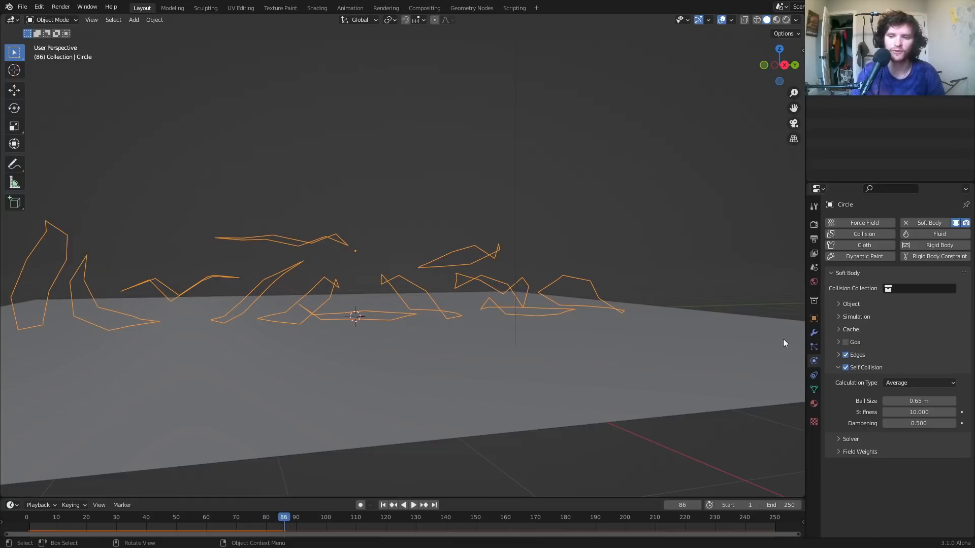
Set the soft body Edges' Bending to 5 and Push to 0.7, and test them by playing from the first frame.
{"action": "left_click", "coordinate": [870, 355]}
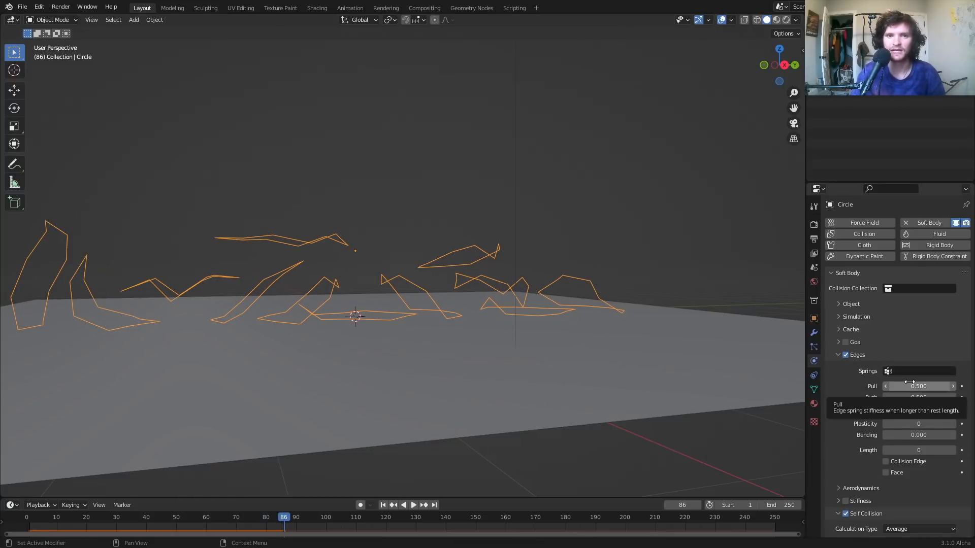
{"action": "left_click", "coordinate": [933, 434]}
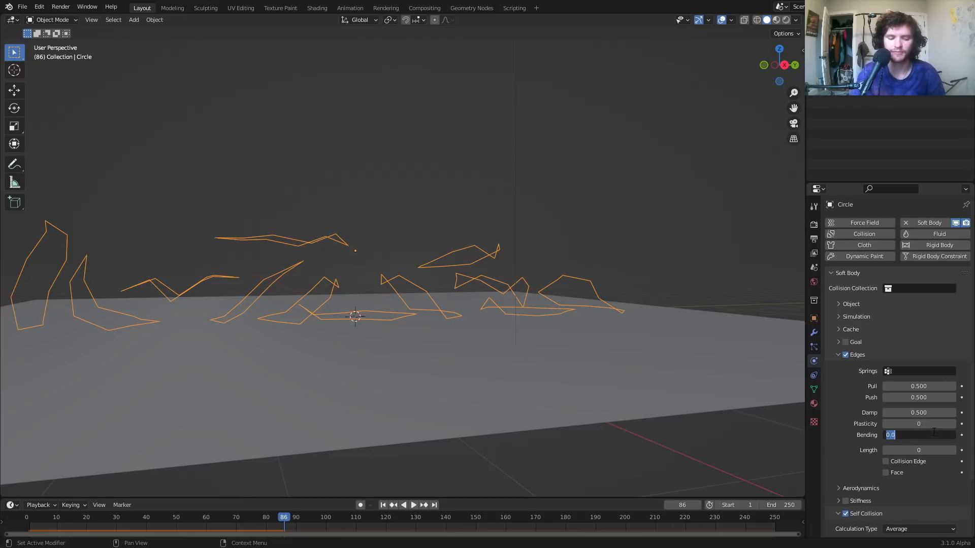
{"action": "key", "text": "Return"}
{"action": "left_click", "coordinate": [927, 398]}
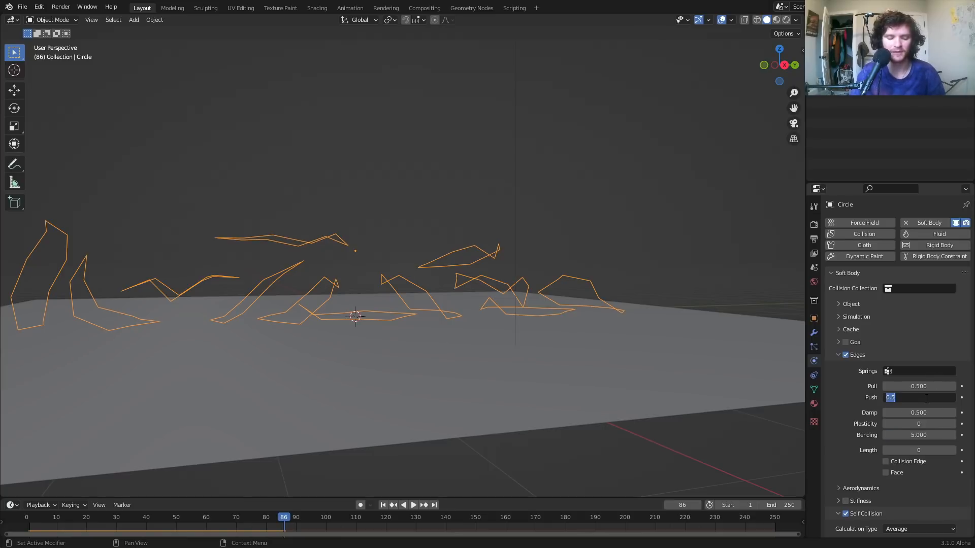
{"action": "type", "text": "0.75"}
{"action": "key", "text": "Return"}
{"action": "key", "text": "shift+Left"}
{"action": "key", "text": "space"}
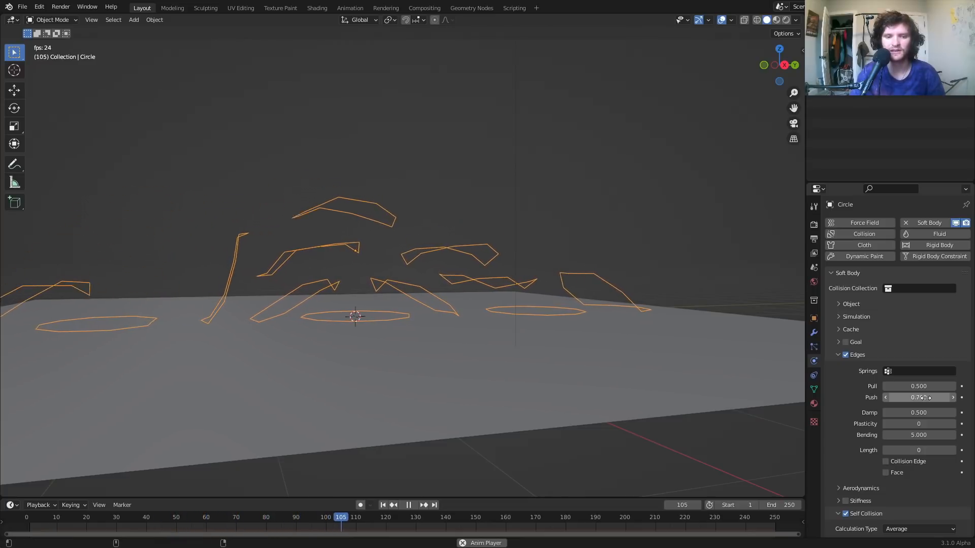
{"action": "key", "text": "shift+Left"}
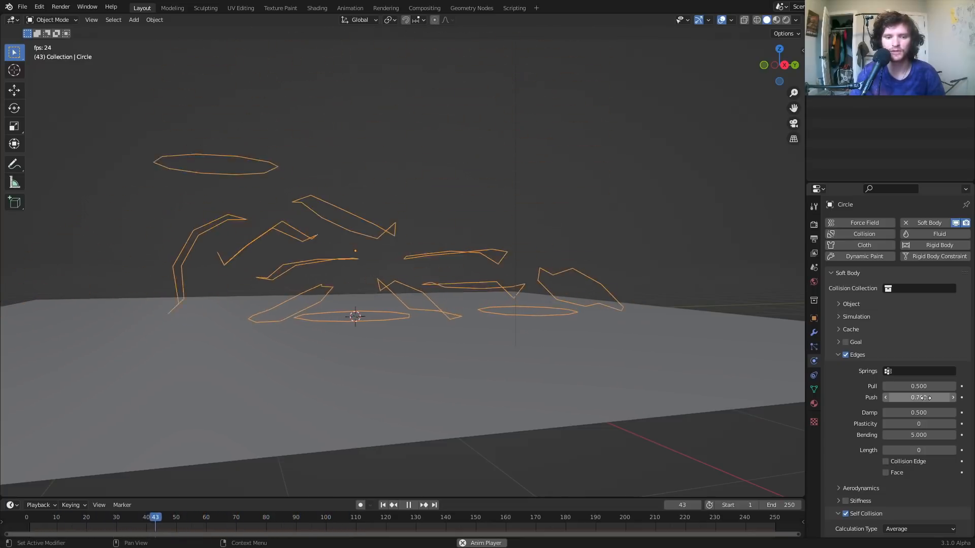
{"action": "key", "text": "Escape"}
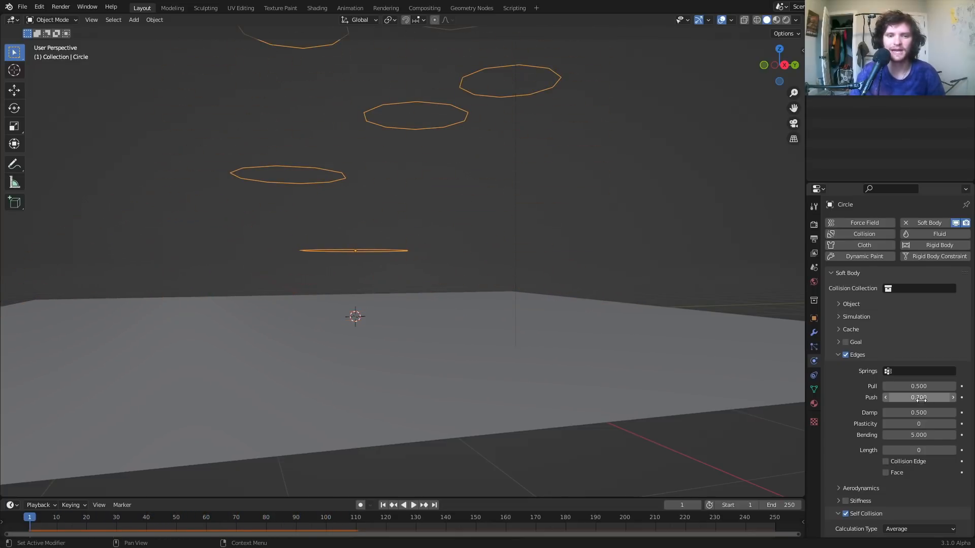
Duplicate the topmost circle twice within the mesh in Edit Mode, placing each copy higher and offset sideways to continue the stack.
{"action": "scroll", "coordinate": [920, 399], "scroll_direction": "down", "scroll_amount": 1}
{"action": "scroll", "coordinate": [482, 196], "scroll_direction": "down", "scroll_amount": 8}
{"action": "middle_click_drag", "start_coordinate": [482, 196], "coordinate": [431, 233]}
{"action": "key", "text": "Tab"}
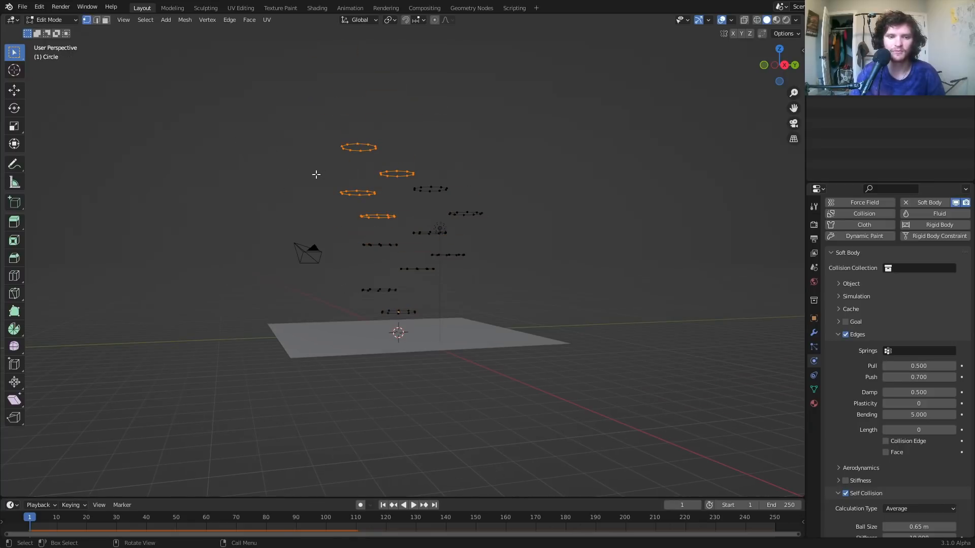
{"action": "left_click_drag", "start_coordinate": [316, 175], "coordinate": [381, 120]}
{"action": "left_click_drag", "start_coordinate": [286, 123], "coordinate": [391, 159]}
{"action": "key", "text": "shift+d"}
{"action": "left_click", "coordinate": [421, 145]}
{"action": "key", "text": "shift+d"}
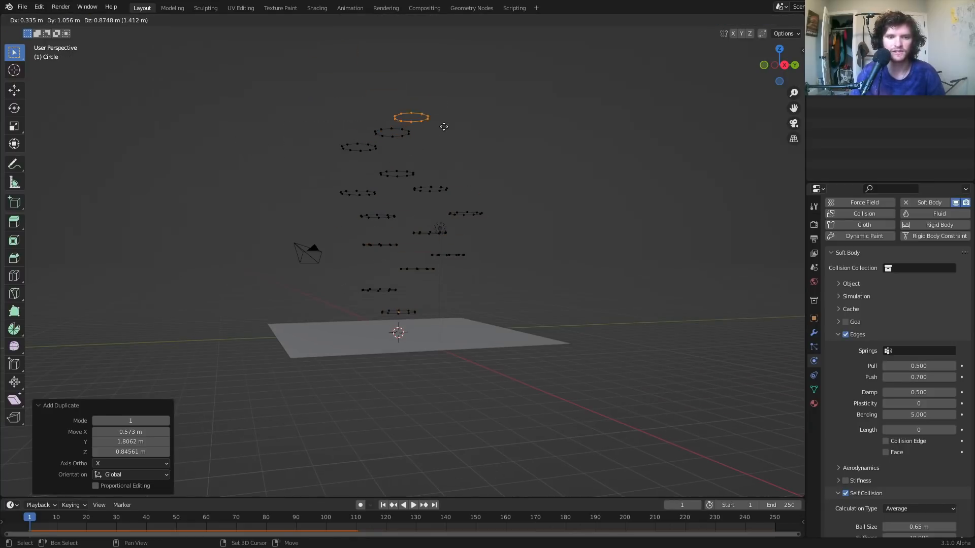
{"action": "left_click", "coordinate": [452, 110]}
{"action": "key", "text": "Tab"}
Play the simulation with the enlarged stack and examine how the fallen circles pile up on the ground plane.
{"action": "key", "text": "space"}
{"action": "scroll", "coordinate": [427, 252], "scroll_direction": "up", "scroll_amount": 3}
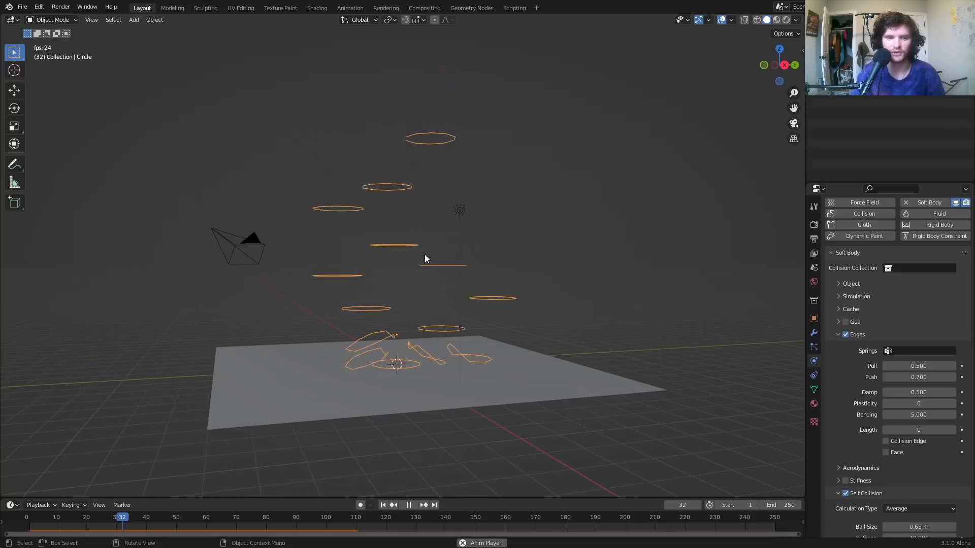
{"action": "middle_click_drag", "start_coordinate": [424, 255], "coordinate": [406, 306]}
{"action": "key", "text": "space"}
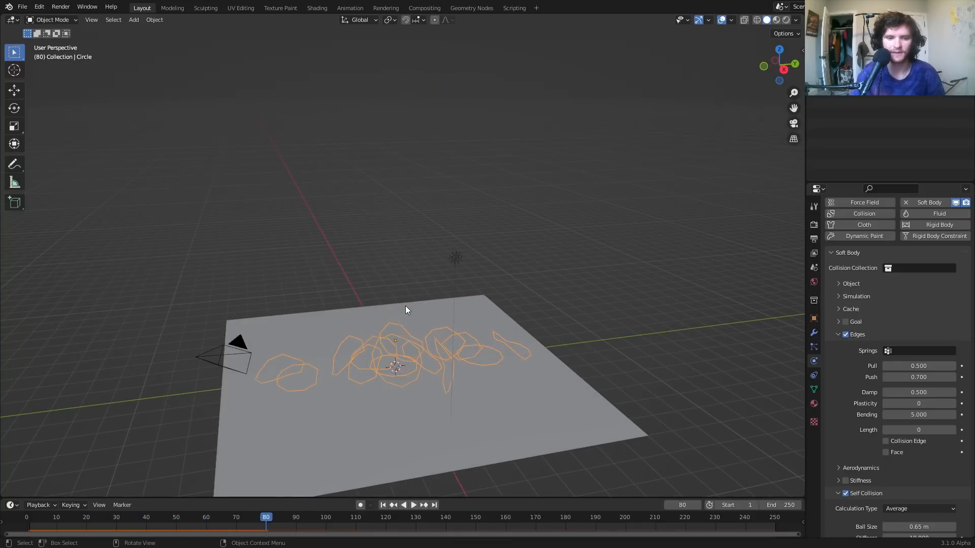
{"action": "scroll", "coordinate": [406, 307], "scroll_direction": "up", "scroll_amount": 4}
{"action": "middle_click_drag", "start_coordinate": [413, 367], "coordinate": [406, 290], "text": "shift"}
Bake the circles' soft body cache and review the baked fall on the timeline.
{"action": "left_click", "coordinate": [849, 310]}
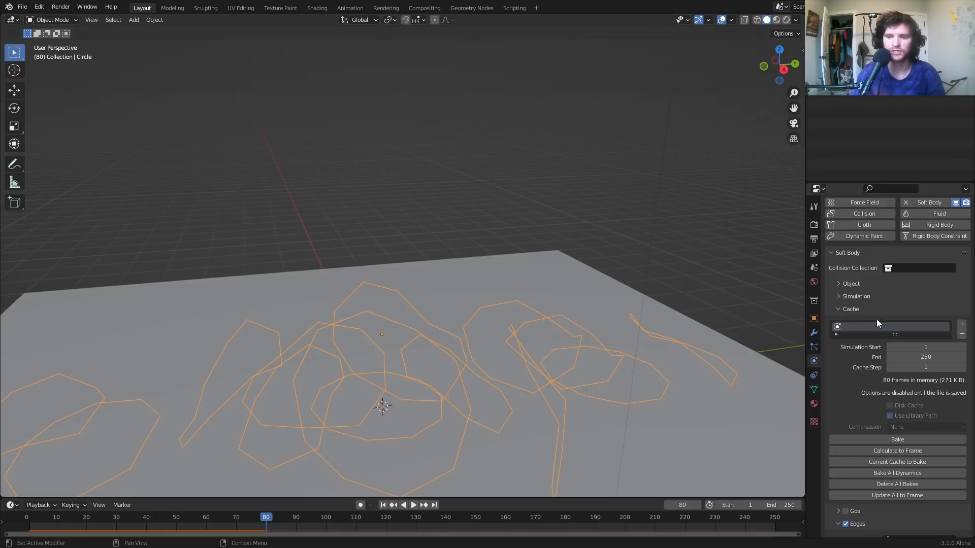
{"action": "left_click", "coordinate": [898, 439]}
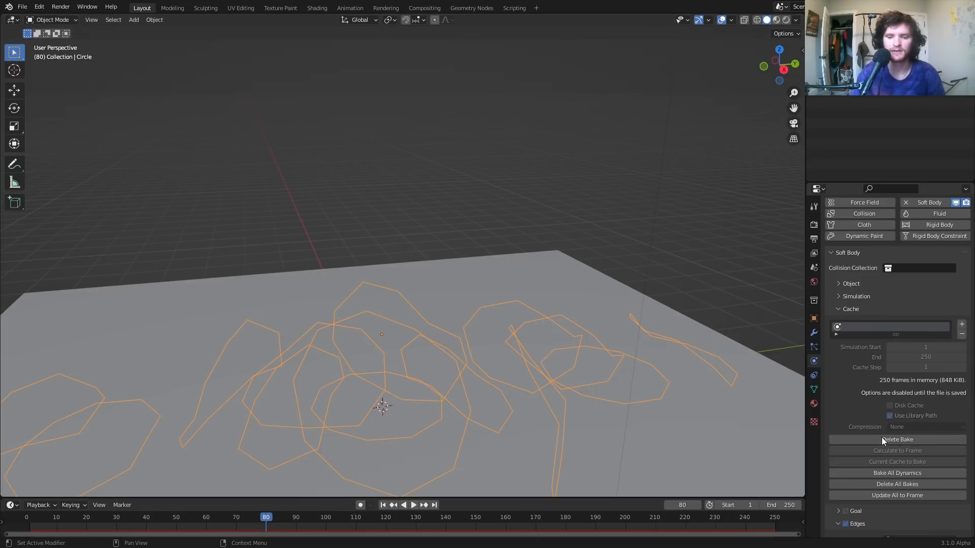
{"action": "left_click_drag", "start_coordinate": [264, 511], "coordinate": [174, 509]}
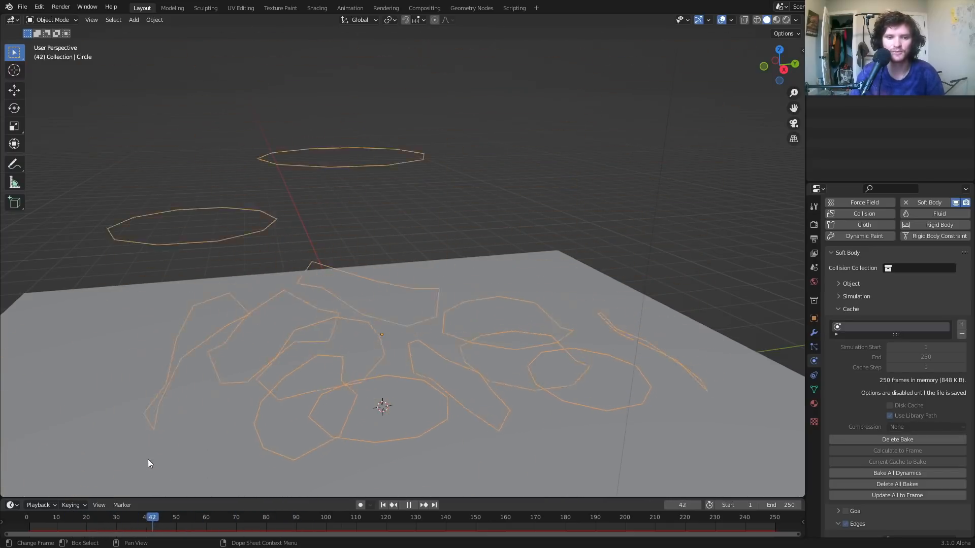
{"action": "key", "text": "space"}
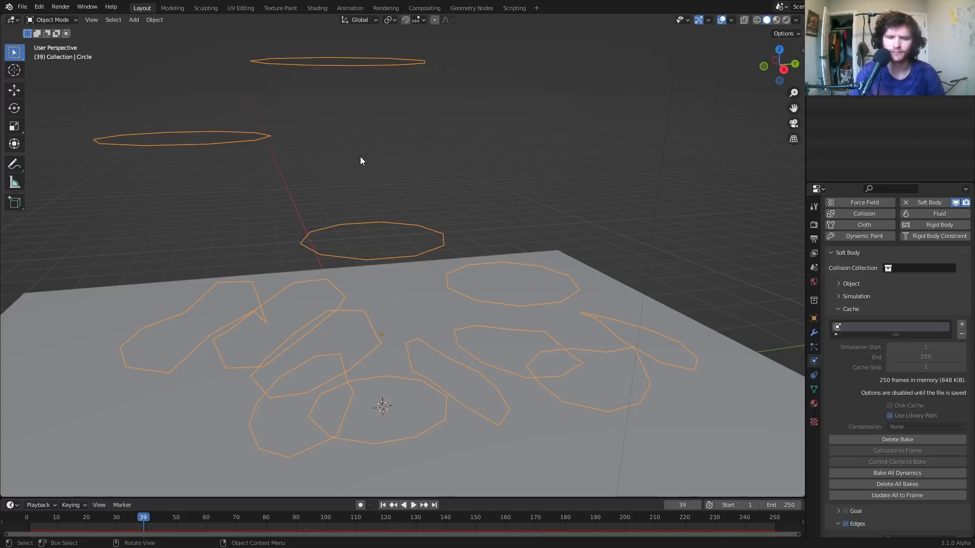
In the Geometry Nodes workspace, create two new geometry node groups on the circles after the Softbody modifier.
{"action": "left_click", "coordinate": [468, 8]}
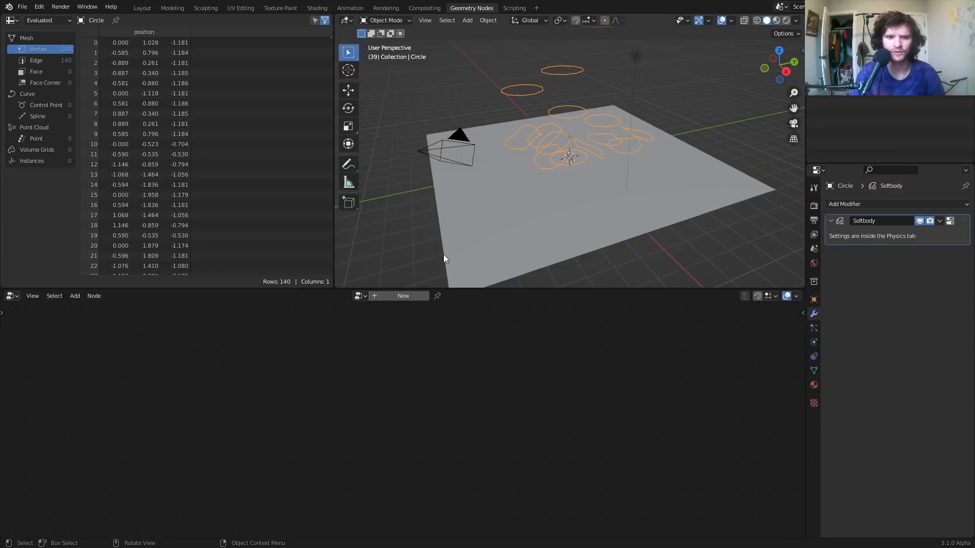
{"action": "left_click", "coordinate": [406, 299]}
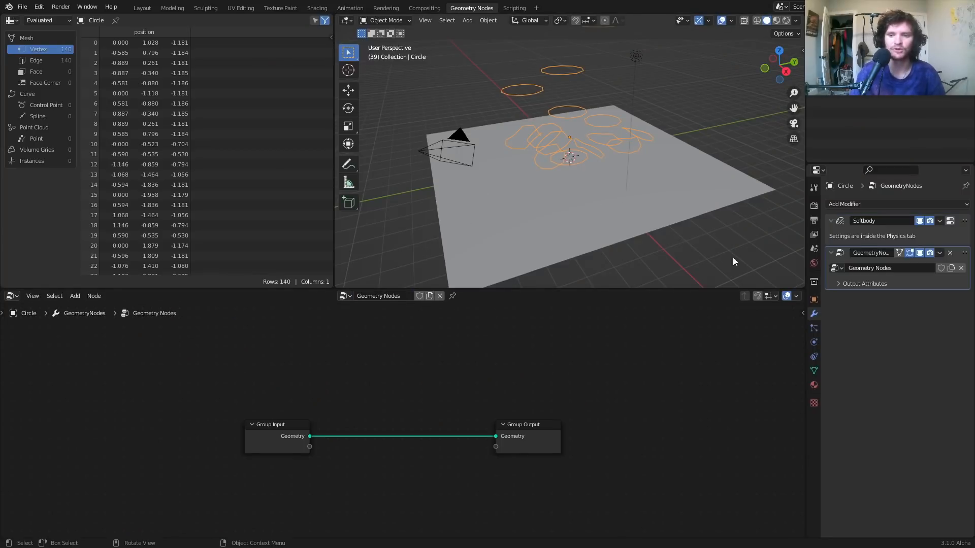
{"action": "left_click", "coordinate": [839, 221]}
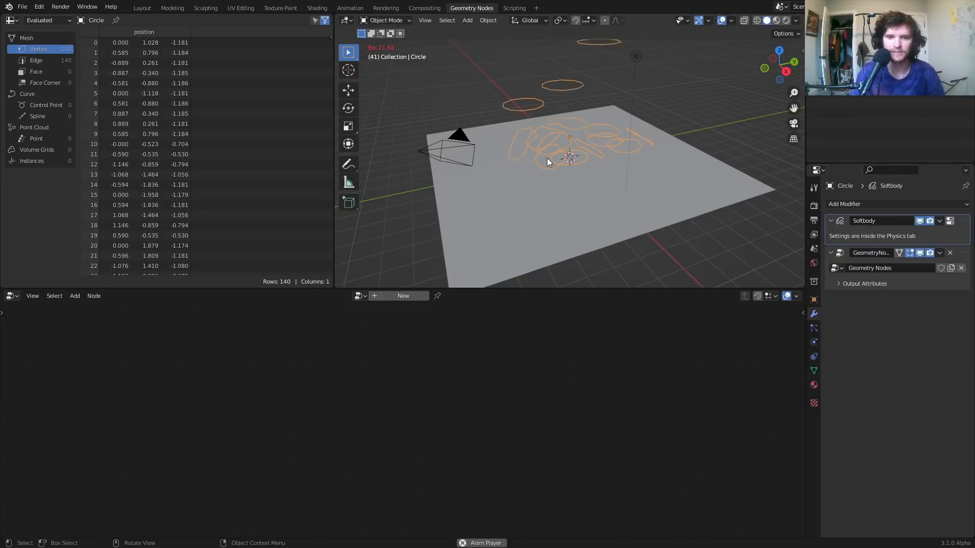
{"action": "scroll", "coordinate": [547, 157], "scroll_direction": "up", "scroll_amount": 2}
{"action": "left_click", "coordinate": [421, 297]}
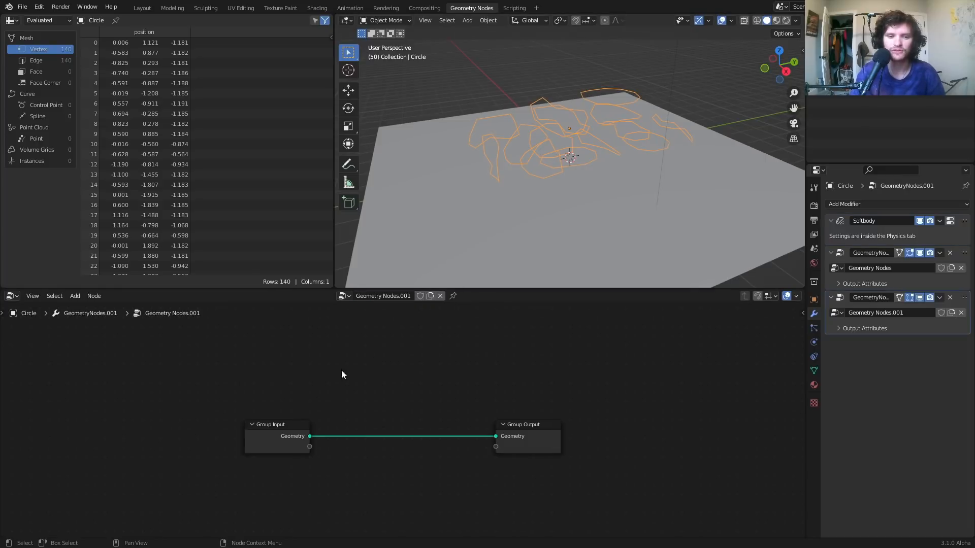
Add a Mesh to Curve node on the link between Group Input and Group Output, moving Group Input aside for space.
{"action": "left_click_drag", "start_coordinate": [245, 446], "coordinate": [158, 446]}
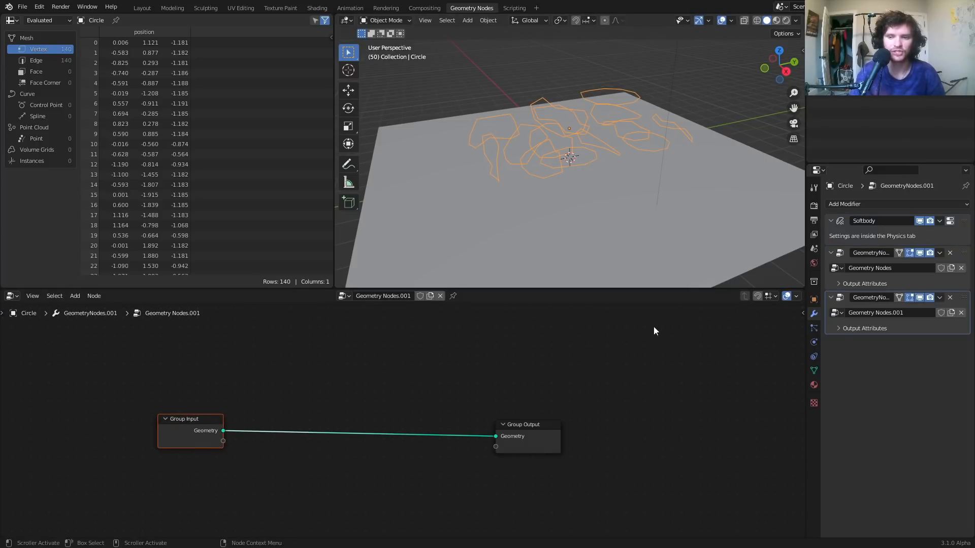
{"action": "scroll", "coordinate": [372, 407], "scroll_direction": "up", "scroll_amount": 1}
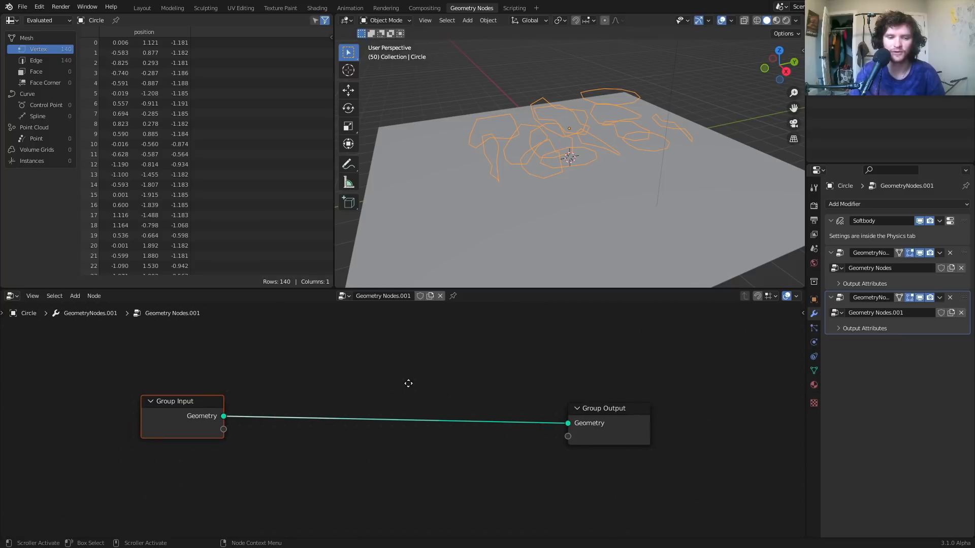
{"action": "key", "text": "shift+a"}
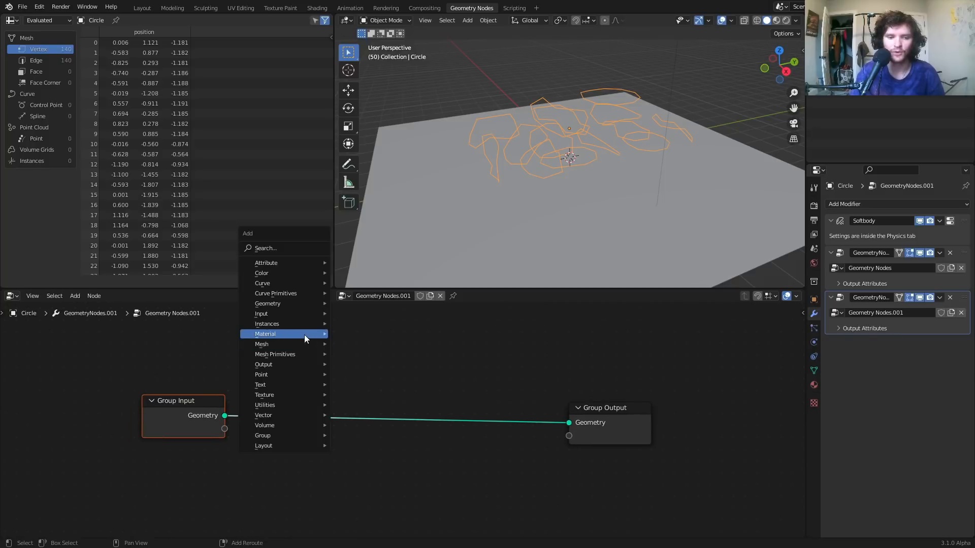
{"action": "left_click", "coordinate": [278, 248]}
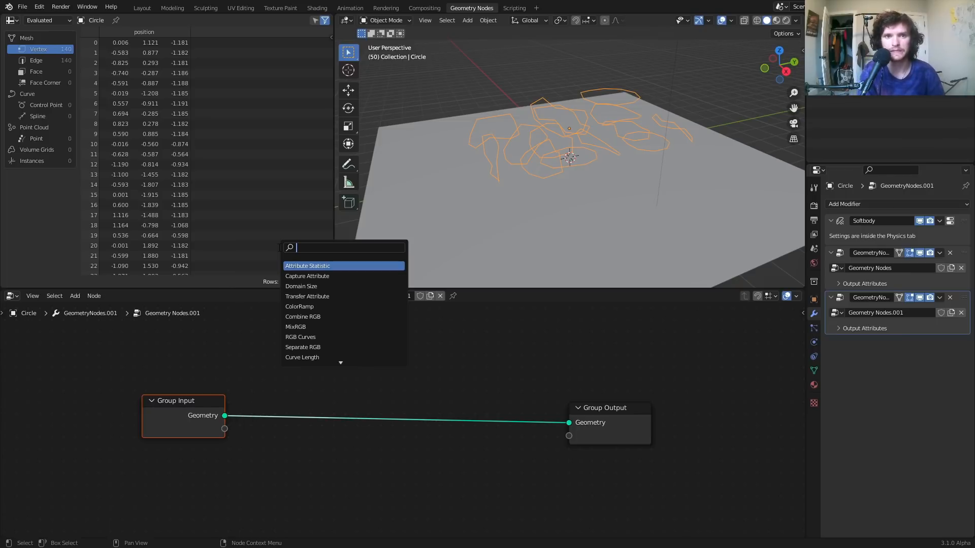
{"action": "type", "text": "mesh to cu"}
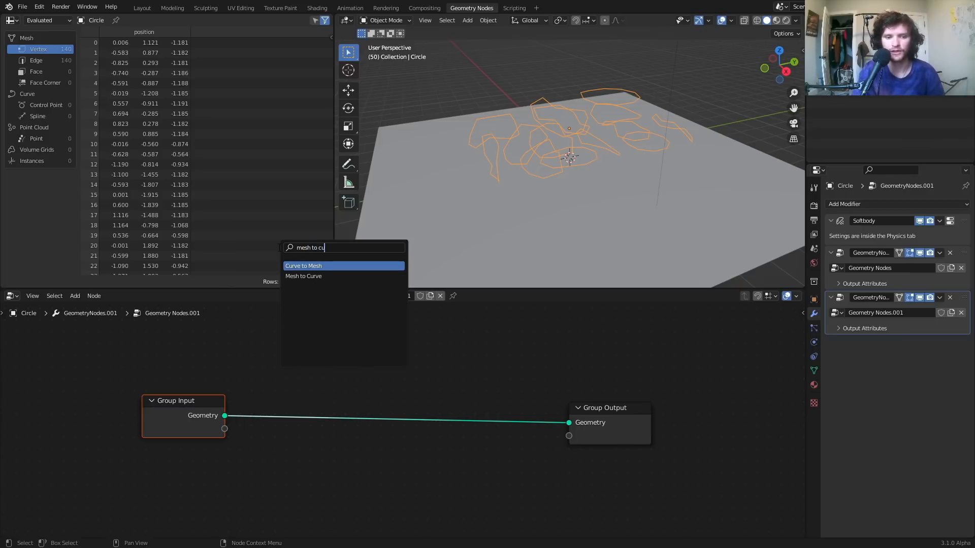
{"action": "left_click", "coordinate": [303, 277]}
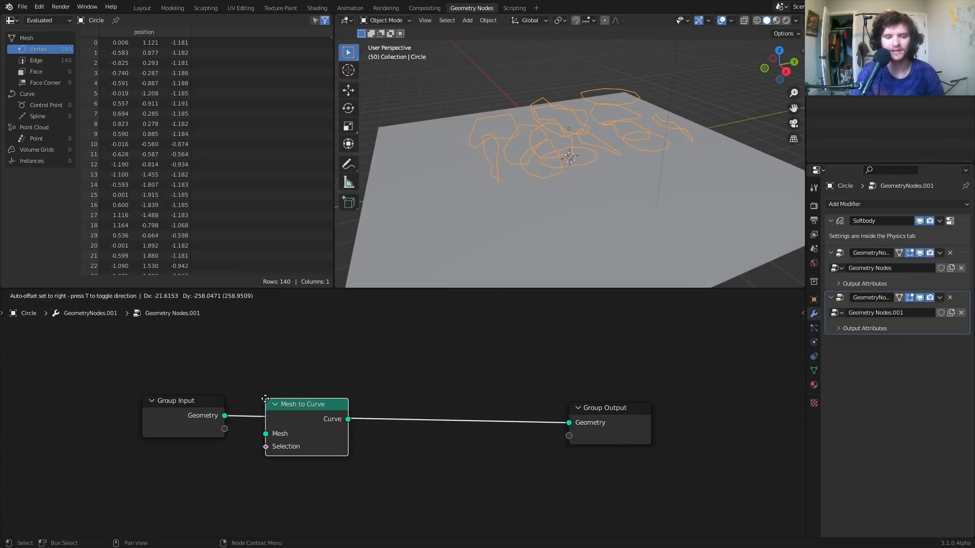
{"action": "left_click", "coordinate": [265, 398]}
Insert a Curve to Mesh node between Mesh to Curve and Group Output.
{"action": "scroll", "coordinate": [293, 355], "scroll_direction": "up", "scroll_amount": 2}
{"action": "key", "text": "shift+a"}
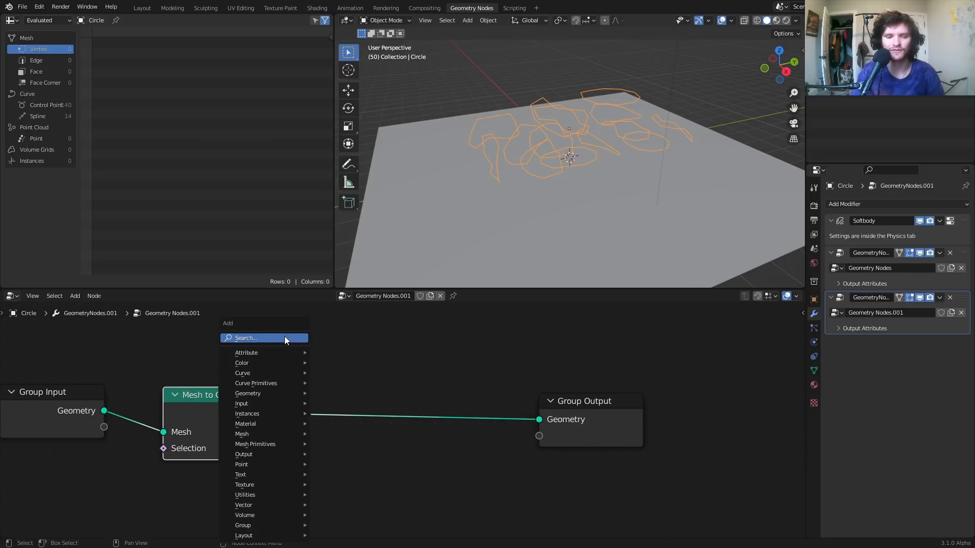
{"action": "left_click", "coordinate": [285, 339]}
{"action": "type", "text": "curve to"}
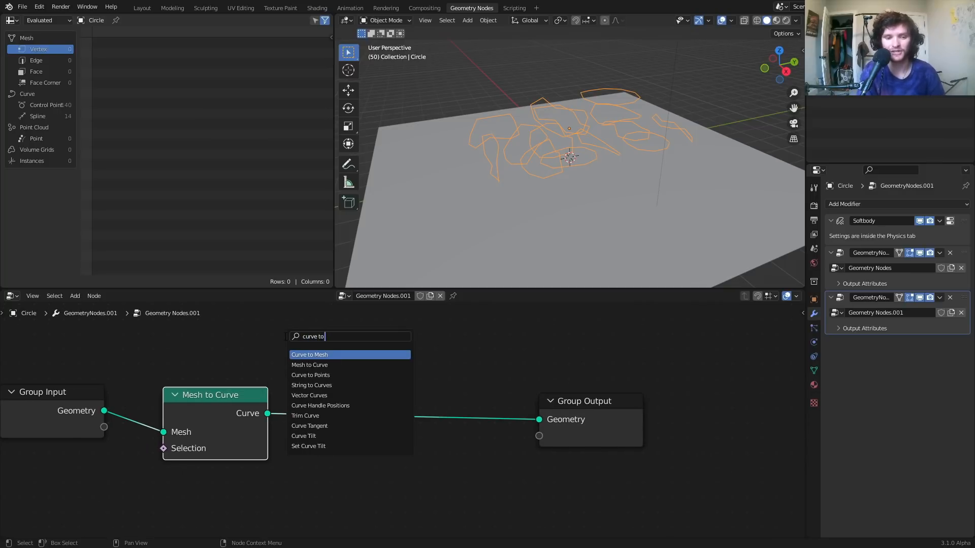
{"action": "type", "text": " m"}
{"action": "key", "text": "Return"}
{"action": "left_click", "coordinate": [372, 365]}
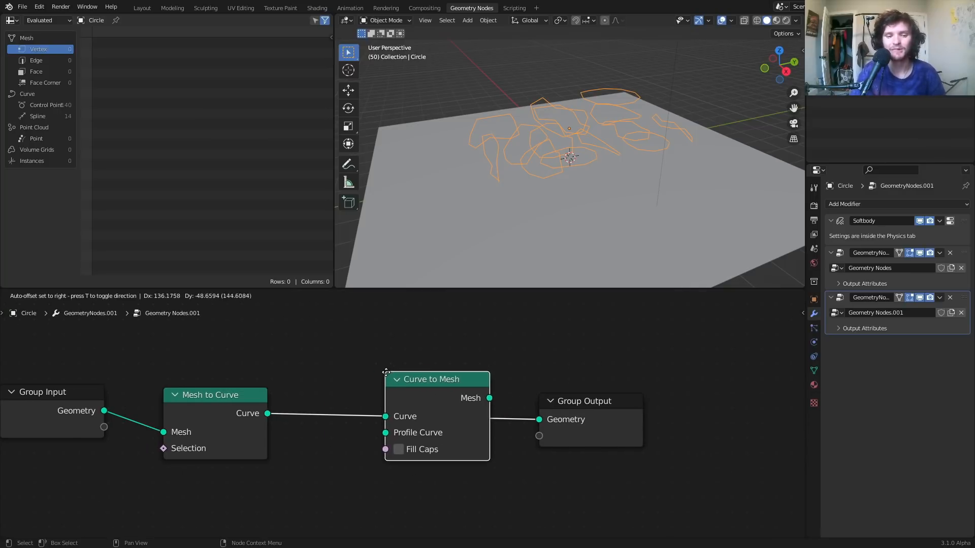
Add a Curve Circle node and connect its Curve output to the Profile Curve input of Curve to Mesh.
{"action": "scroll", "coordinate": [378, 395], "scroll_direction": "up", "scroll_amount": 3}
{"action": "middle_click_drag", "start_coordinate": [377, 398], "coordinate": [429, 371]}
{"action": "key", "text": "shift+a"}
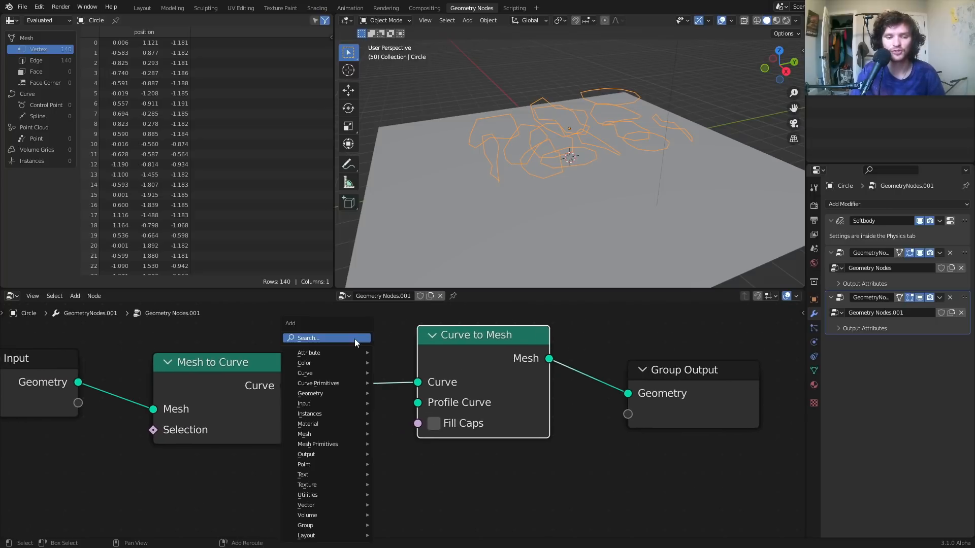
{"action": "left_click", "coordinate": [354, 339]}
{"action": "left_click", "coordinate": [318, 321]}
{"action": "key", "text": "shift+a"}
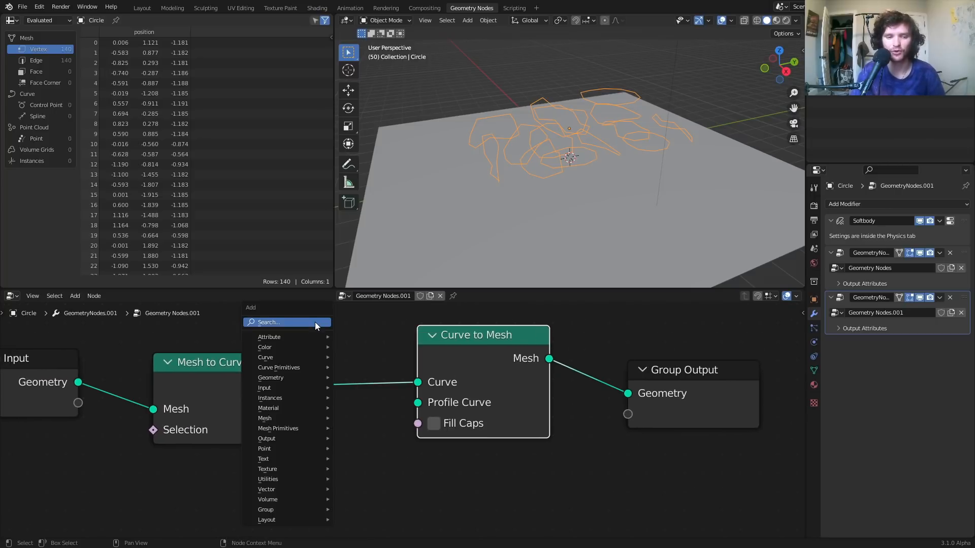
{"action": "left_click", "coordinate": [315, 322]}
{"action": "type", "text": "circle"}
{"action": "key", "text": "Down"}
{"action": "key", "text": "Return"}
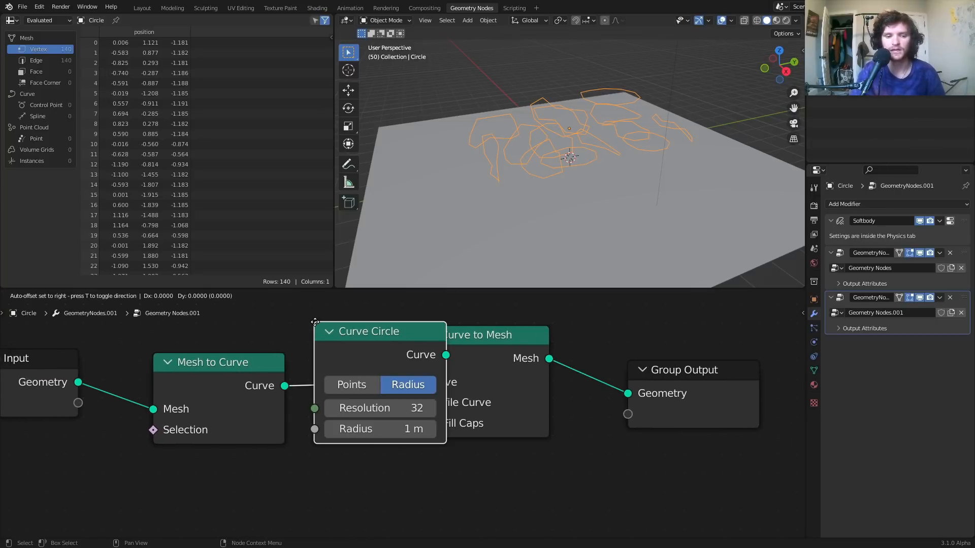
{"action": "left_click", "coordinate": [186, 430]}
{"action": "left_click_drag", "start_coordinate": [317, 463], "coordinate": [430, 402]}
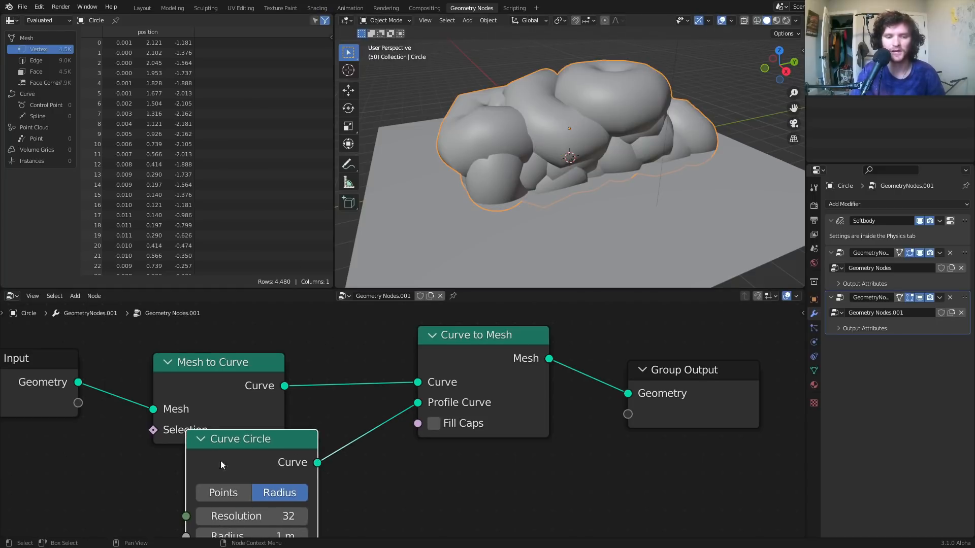
Reduce the Curve Circle profile's radius to 0.33 m, checking the tube thickness on the piled rings.
{"action": "middle_click_drag", "start_coordinate": [244, 469], "coordinate": [315, 366]}
{"action": "scroll", "coordinate": [325, 432], "scroll_direction": "up", "scroll_amount": 1}
{"action": "left_click_drag", "start_coordinate": [336, 433], "coordinate": [274, 433]}
{"action": "scroll", "coordinate": [600, 113], "scroll_direction": "up", "scroll_amount": 3}
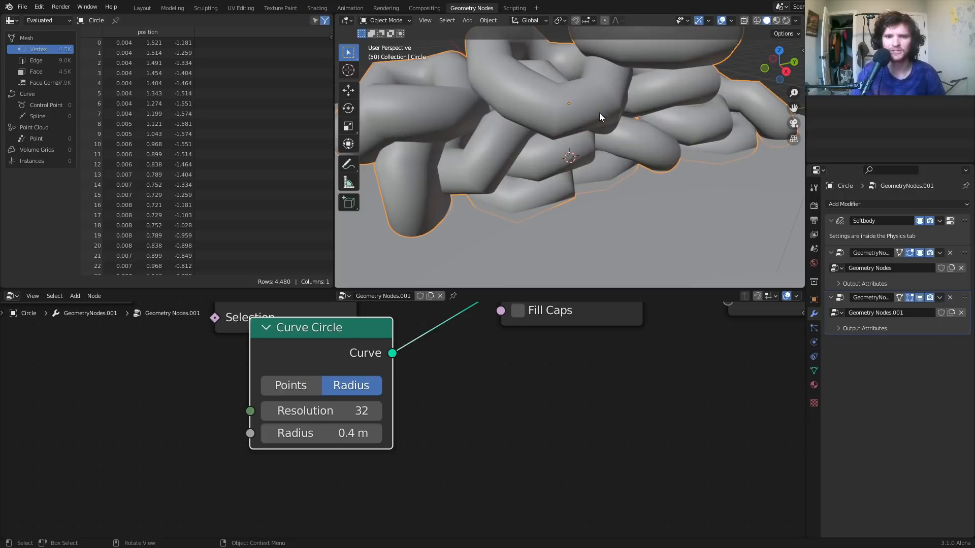
{"action": "scroll", "coordinate": [575, 127], "scroll_direction": "down", "scroll_amount": 3}
{"action": "middle_click_drag", "start_coordinate": [533, 176], "coordinate": [508, 140]}
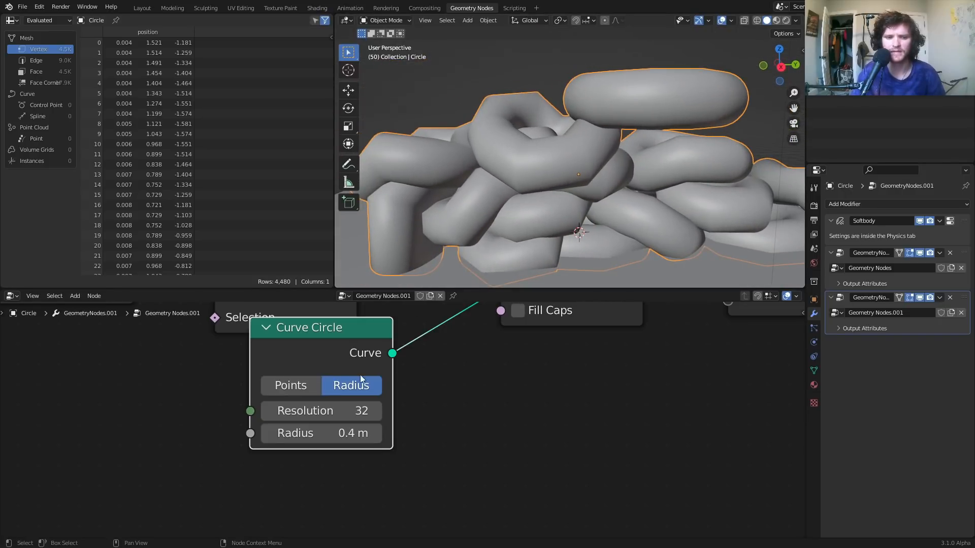
{"action": "mouse_move", "coordinate": [351, 433]}
{"action": "left_mouse_down"}
{"action": "mouse_move", "coordinate": [330, 433]}
{"action": "mouse_move", "coordinate": [341, 433]}
{"action": "left_mouse_up"}
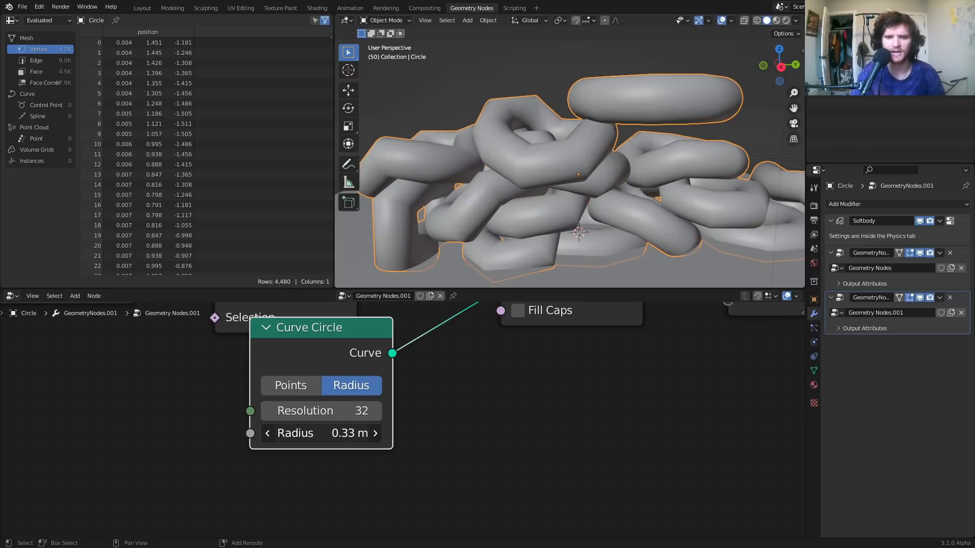
Play the baked fall and examine how the thick rings collide and pile up from several angles.
{"action": "scroll", "coordinate": [547, 137], "scroll_direction": "down", "scroll_amount": 5}
{"action": "key", "text": "space"}
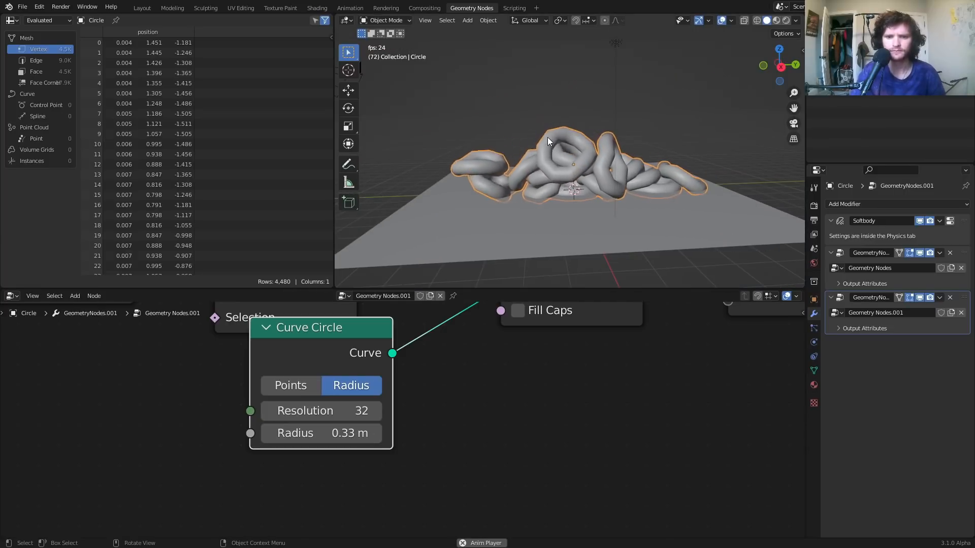
{"action": "middle_click_drag", "start_coordinate": [565, 113], "coordinate": [577, 132]}
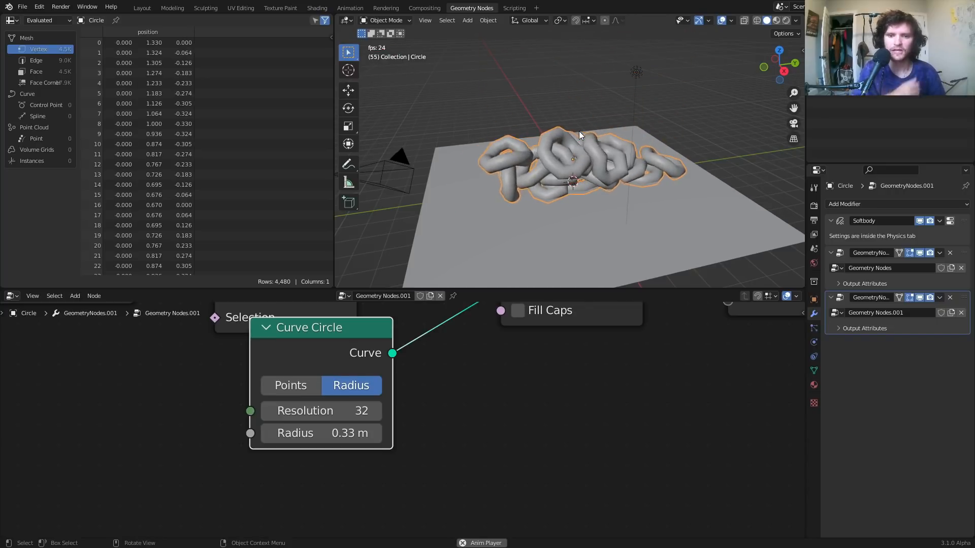
{"action": "key", "text": "space"}
{"action": "scroll", "coordinate": [579, 131], "scroll_direction": "up", "scroll_amount": 3}
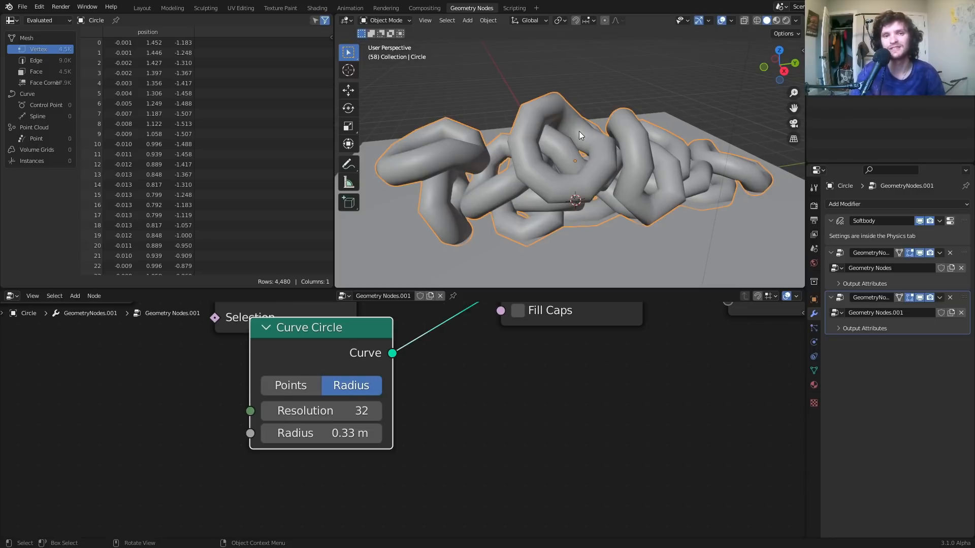
{"action": "middle_click_drag", "start_coordinate": [579, 131], "coordinate": [525, 146]}
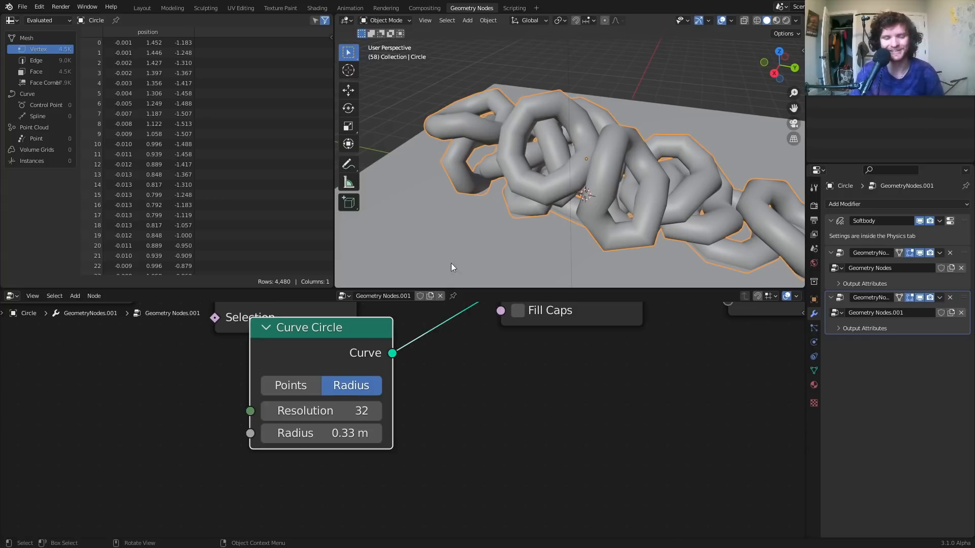
Insert a Subdivision Surface node between Group Input and Mesh to Curve, moving Group Input away to make room.
{"action": "scroll", "coordinate": [365, 402], "scroll_direction": "down", "scroll_amount": 3}
{"action": "middle_click_drag", "start_coordinate": [265, 370], "coordinate": [399, 388]}
{"action": "left_click_drag", "start_coordinate": [335, 345], "coordinate": [179, 342]}
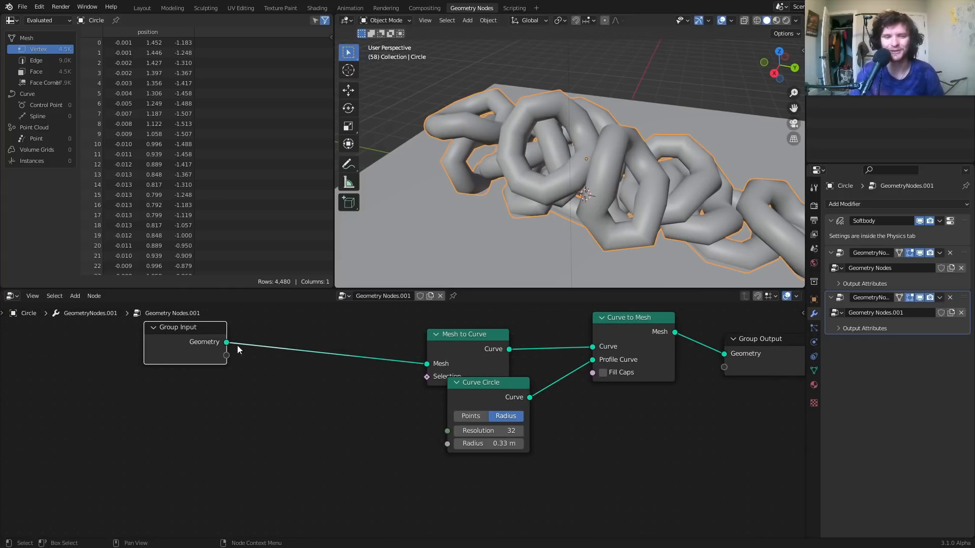
{"action": "scroll", "coordinate": [236, 346], "scroll_direction": "up", "scroll_amount": 2}
{"action": "middle_click_drag", "start_coordinate": [262, 348], "coordinate": [344, 420]}
{"action": "key", "text": "shift+a"}
{"action": "left_click", "coordinate": [352, 346]}
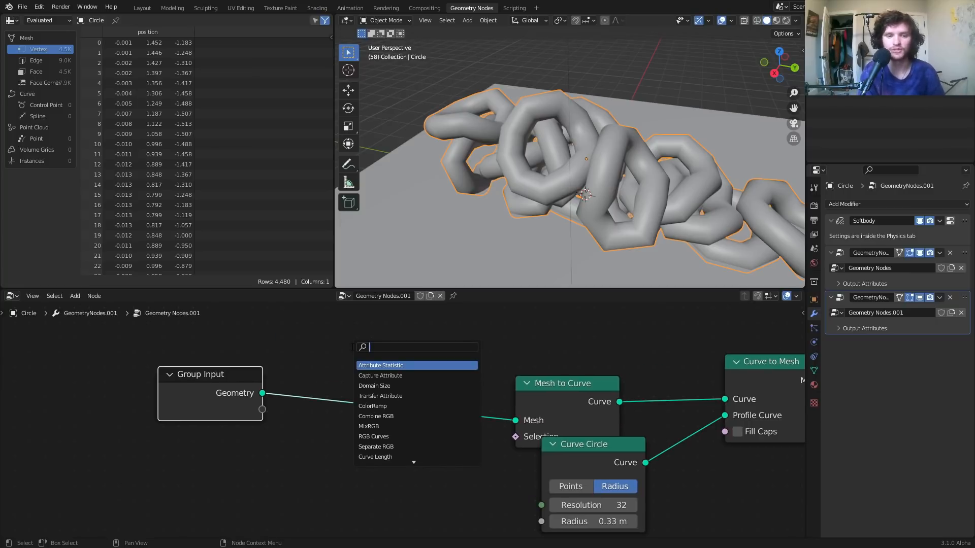
{"action": "type", "text": "sub"}
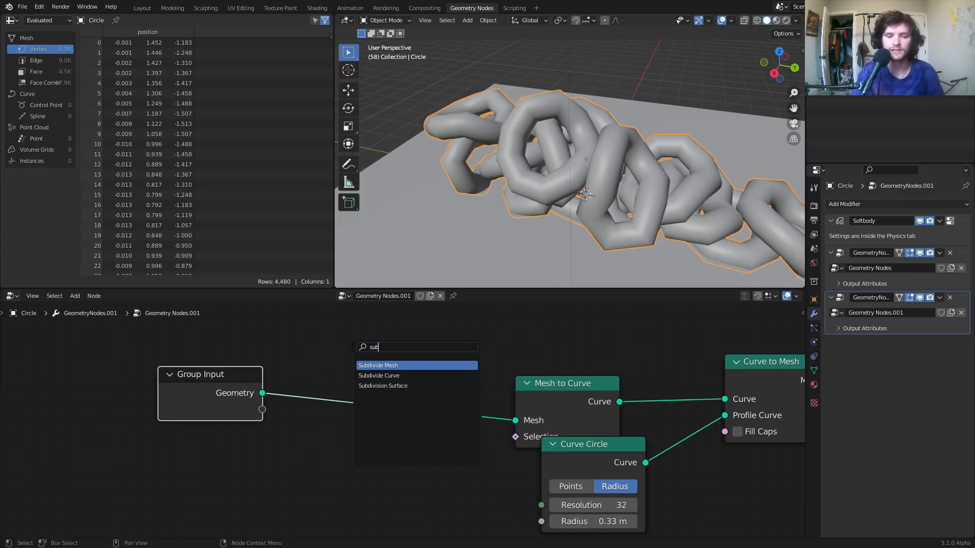
{"action": "left_click", "coordinate": [383, 386]}
{"action": "left_click", "coordinate": [366, 409]}
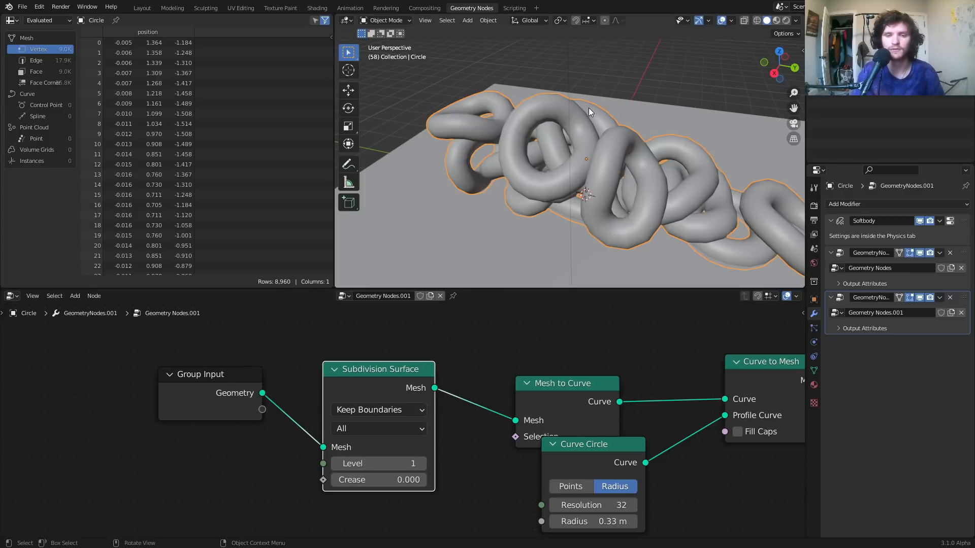
Set the Subdivision Surface level to 2 and replay the fall from the first frame.
{"action": "left_click", "coordinate": [420, 464]}
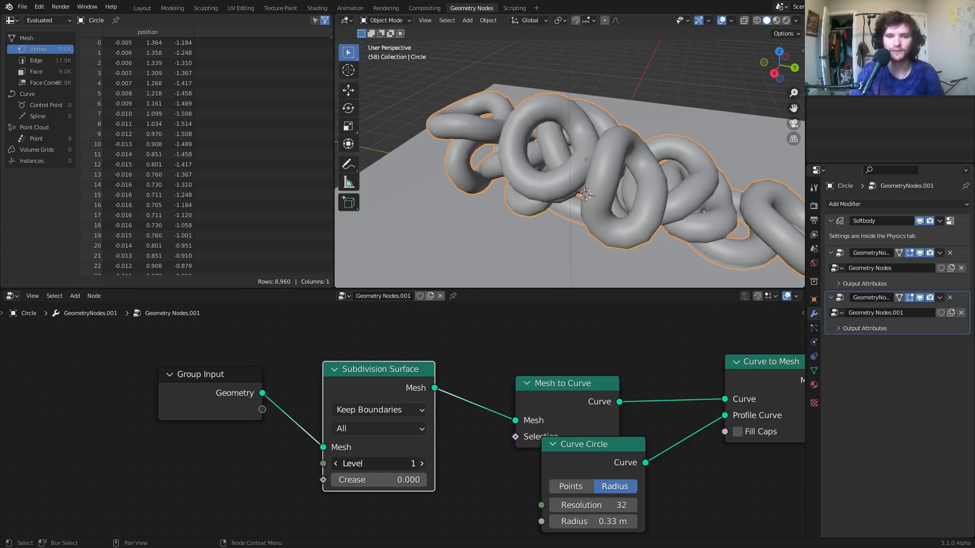
{"action": "scroll", "coordinate": [546, 114], "scroll_direction": "down", "scroll_amount": 2}
{"action": "key", "text": "shift+Left"}
{"action": "key", "text": "space"}
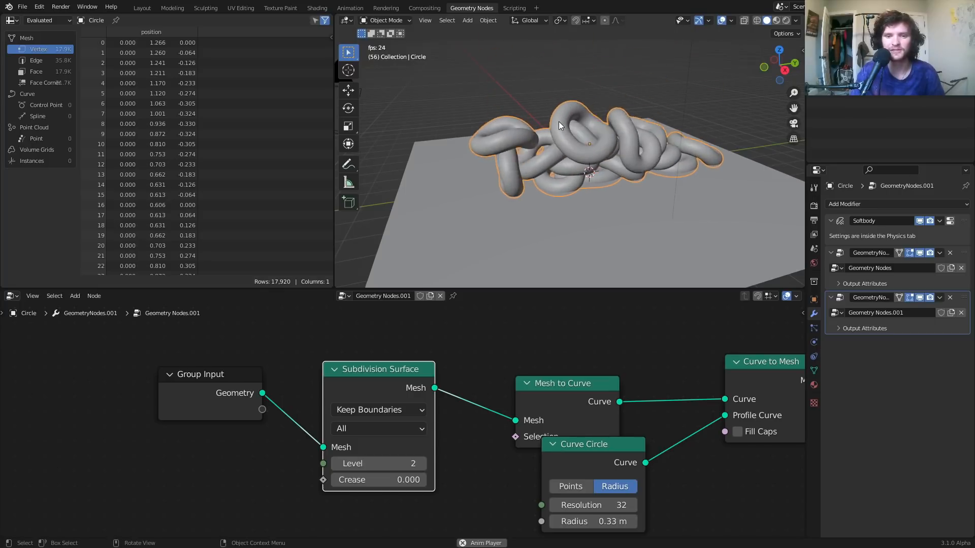
{"action": "key", "text": "shift+Left"}
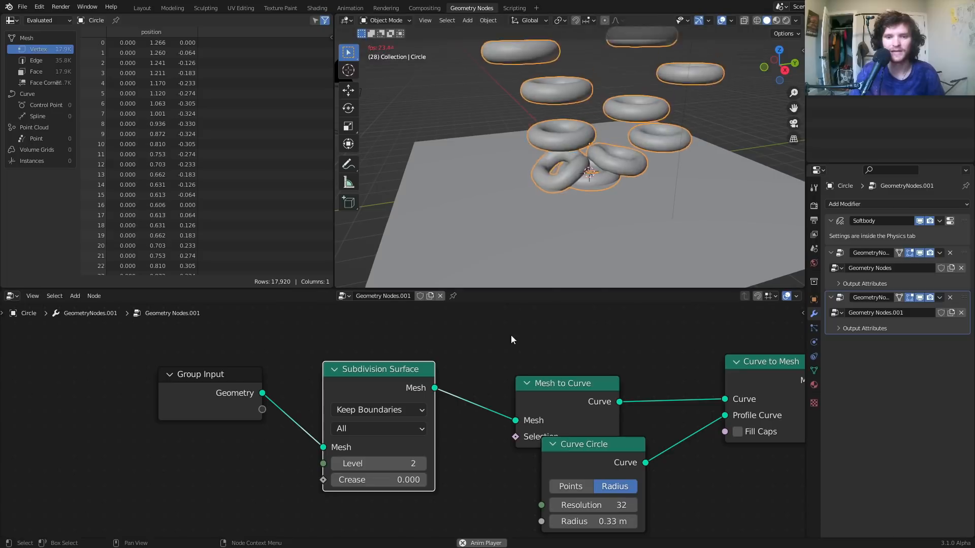
Try Subdivision Surface levels 1 and 0 during playback to compare ring smoothness, and return the level to 2.
{"action": "double_click", "coordinate": [378, 463]}
{"action": "type", "text": "1"}
{"action": "key", "text": "Return"}
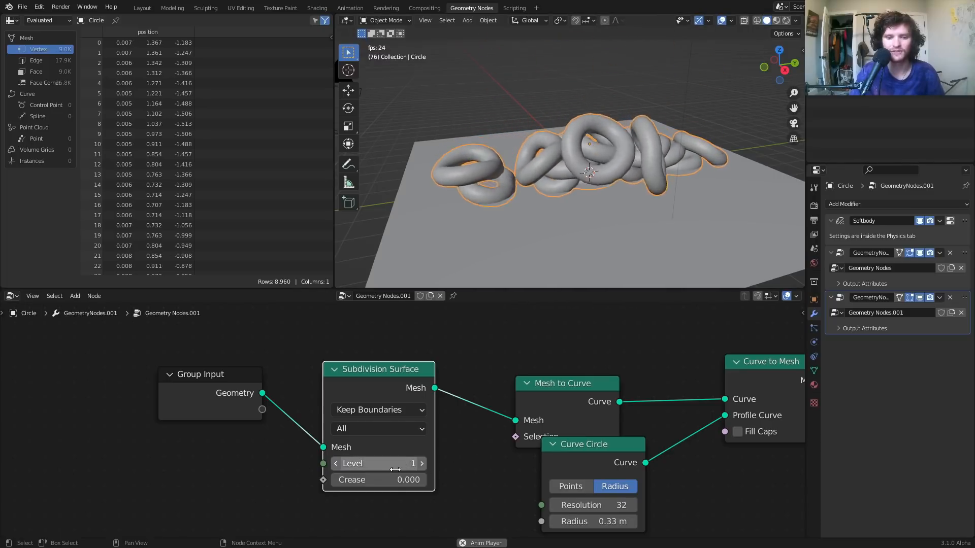
{"action": "left_click", "coordinate": [337, 465]}
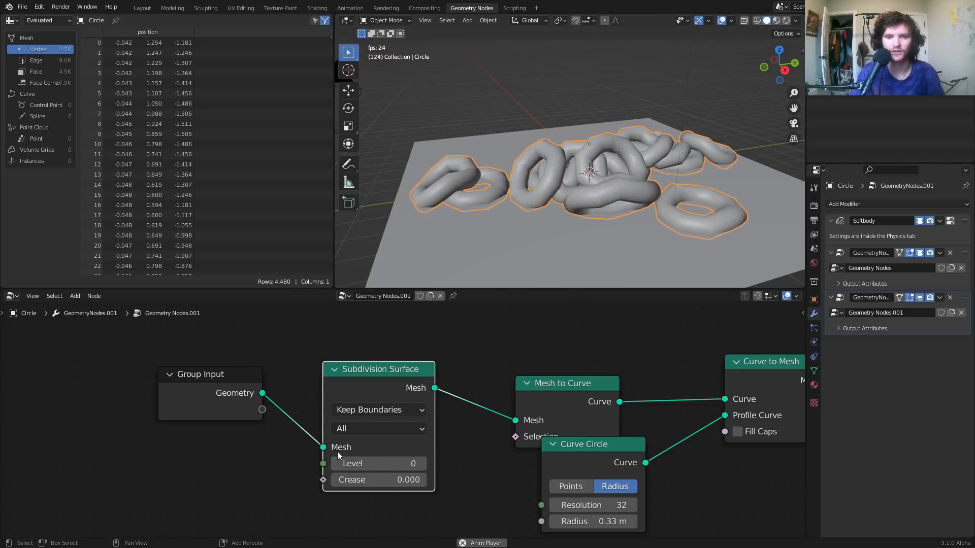
{"action": "left_click", "coordinate": [423, 459]}
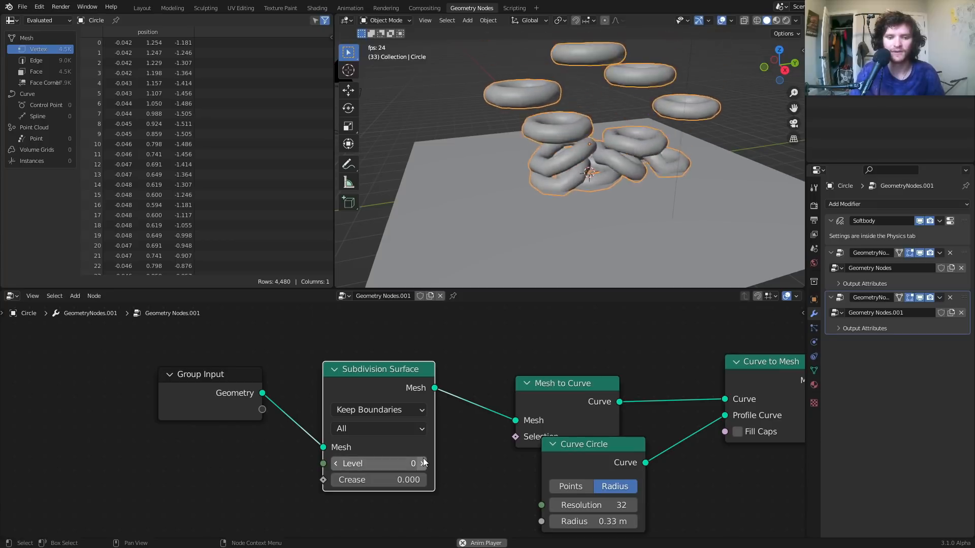
{"action": "left_click", "coordinate": [423, 459]}
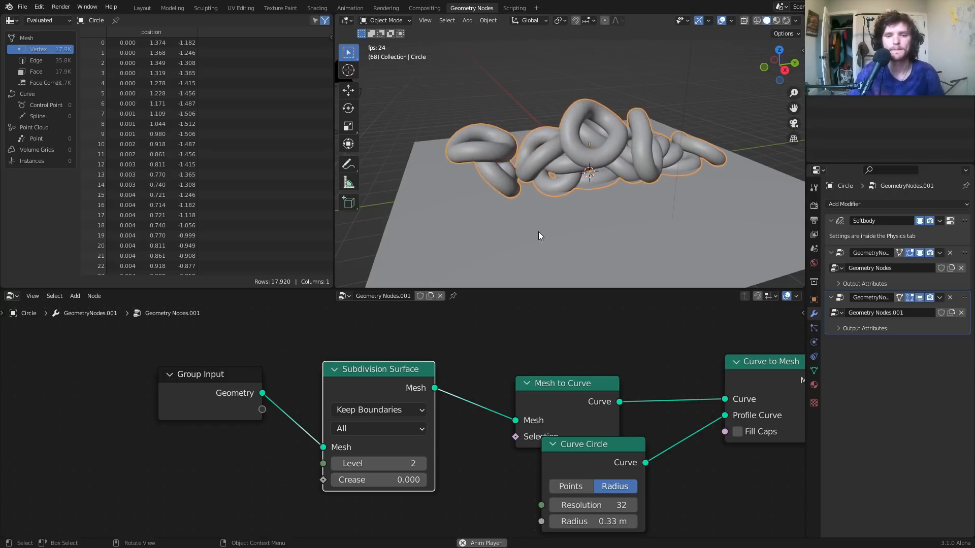
Replay the fall of the smoothed rings and stop playback once they are piled on the plane.
{"action": "key", "text": "Escape"}
{"action": "key", "text": "space"}
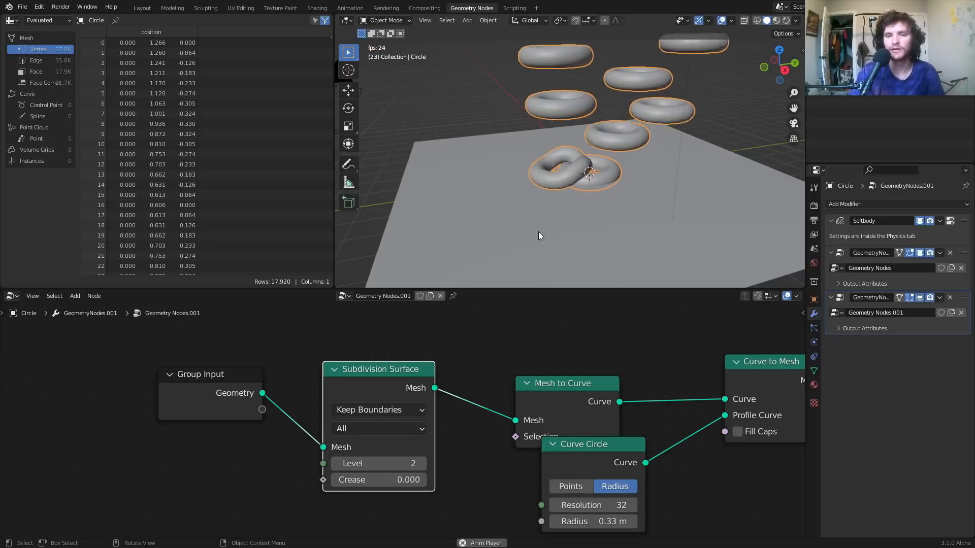
{"action": "key", "text": "space"}
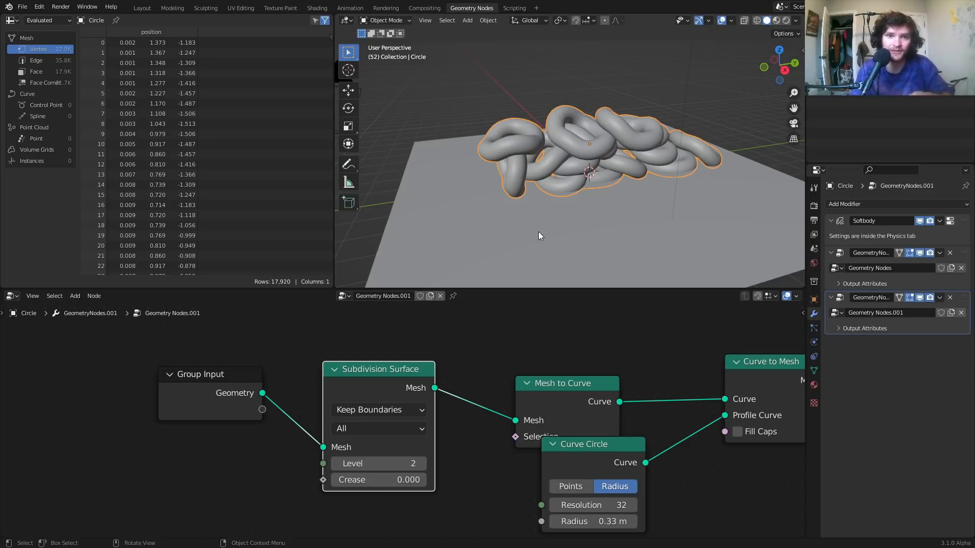
Move the Mesh to Curve node clear of the Curve Circle node and frame the whole node tree.
{"action": "left_click_drag", "start_coordinate": [588, 403], "coordinate": [609, 389]}
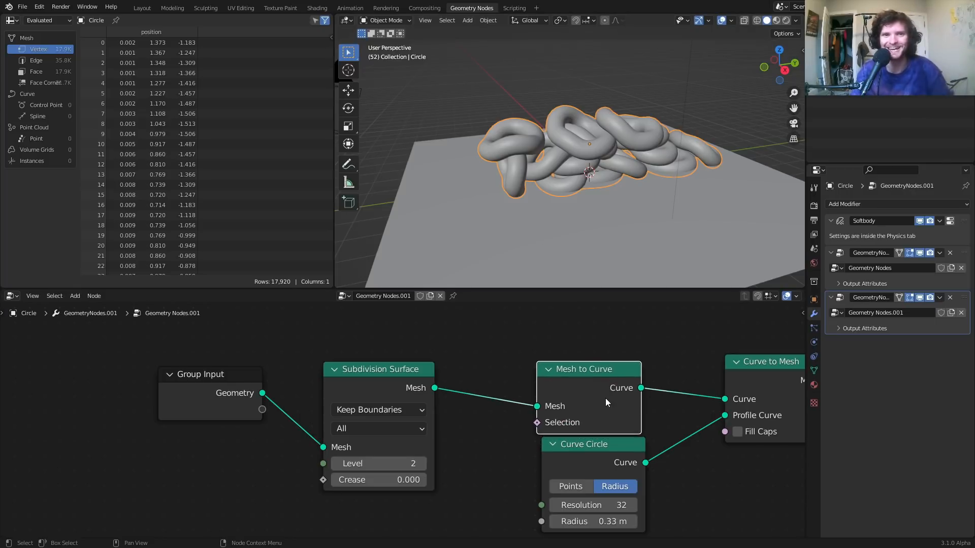
{"action": "key", "text": "Home"}
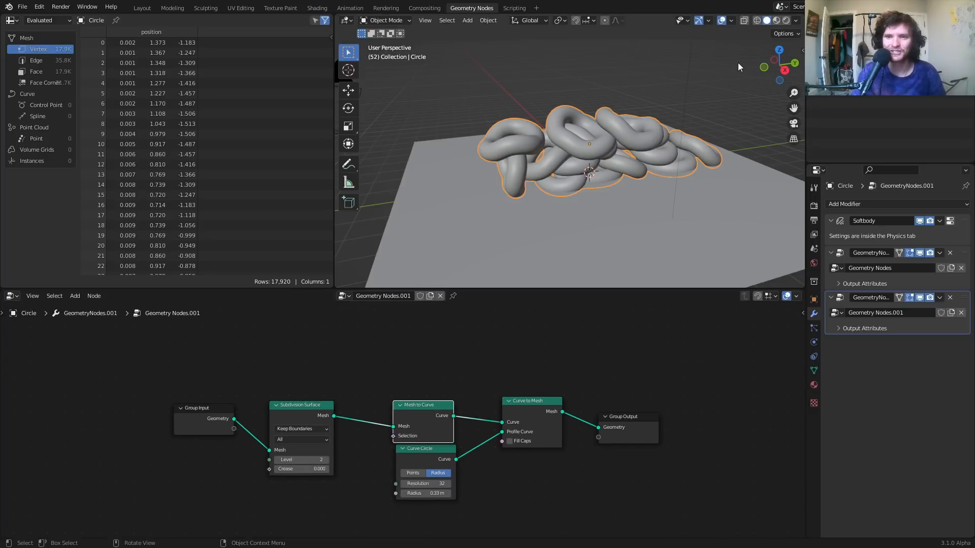
Switch the viewport to rendered shading and split the node editor area, turning the new half into a Shader Editor.
{"action": "left_click", "coordinate": [787, 21]}
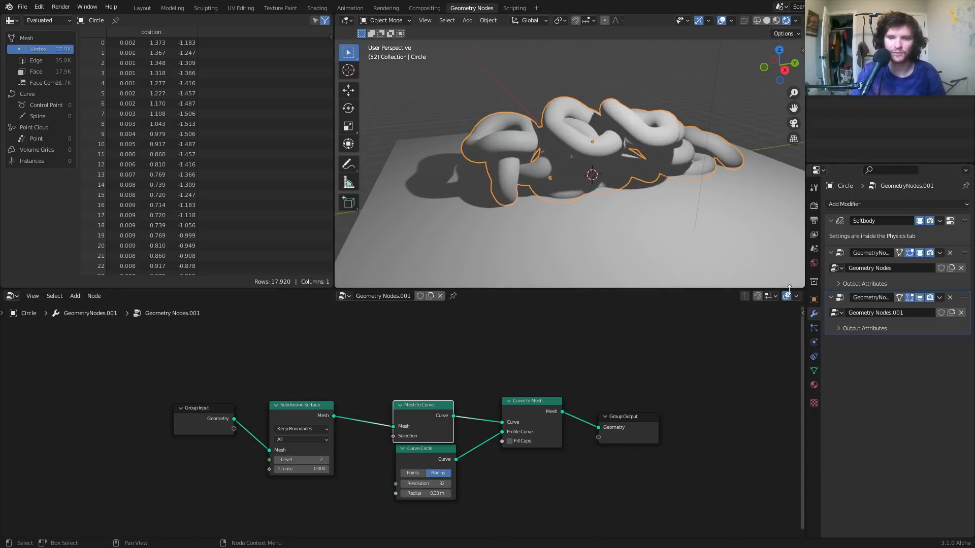
{"action": "left_click_drag", "start_coordinate": [800, 296], "coordinate": [456, 297]}
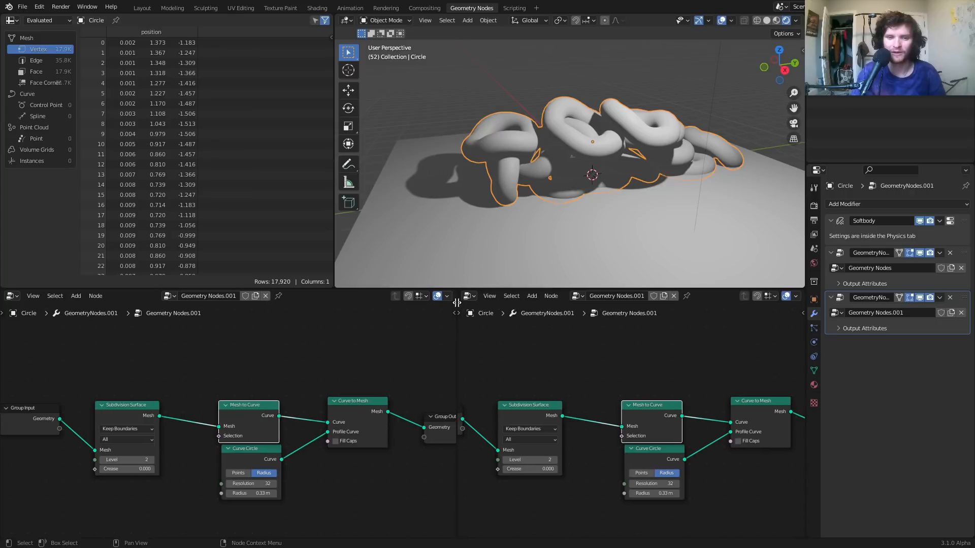
{"action": "left_click", "coordinate": [470, 295]}
{"action": "left_click", "coordinate": [494, 403]}
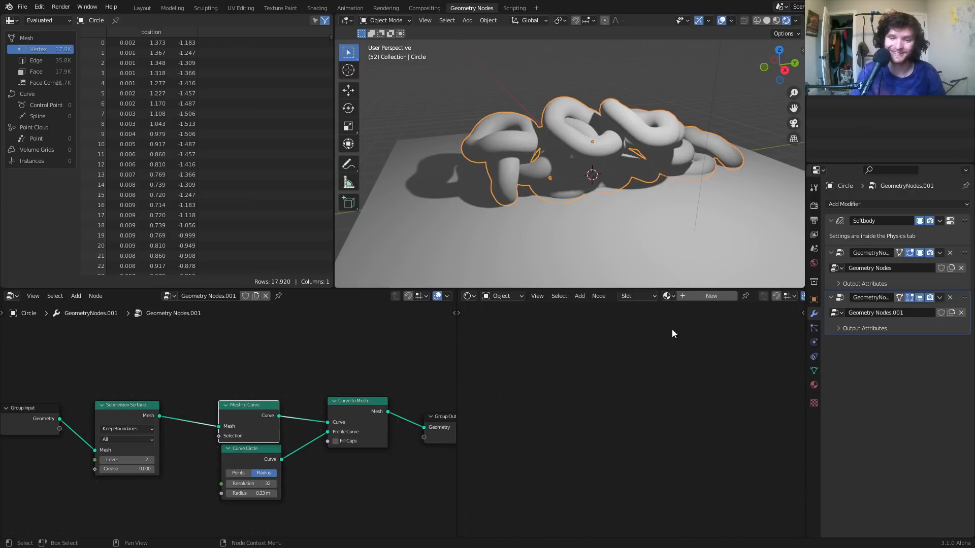
Create a new material on the Circle object and name it colors.
{"action": "left_click", "coordinate": [684, 297]}
{"action": "double_click", "coordinate": [734, 296]}
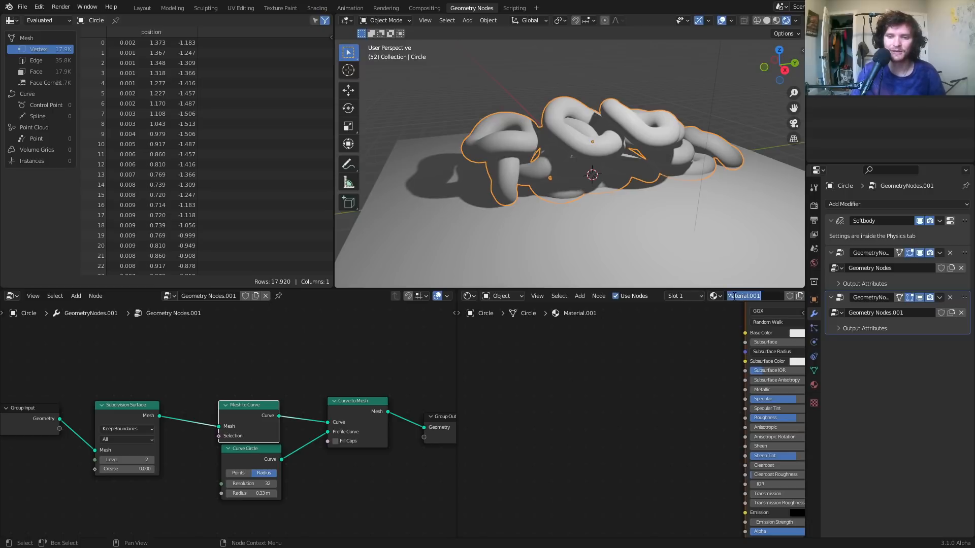
{"action": "type", "text": "colors"}
{"action": "key", "text": "Return"}
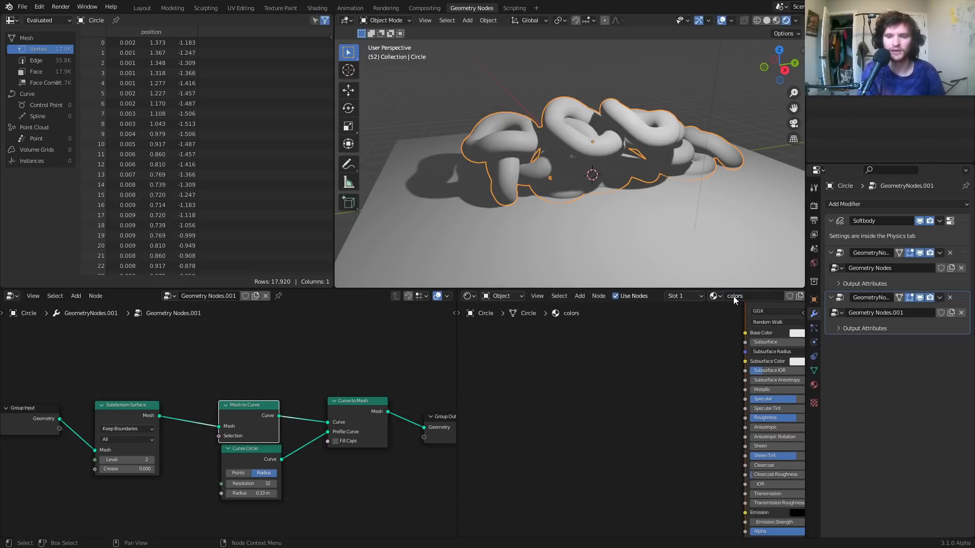
Insert a Set Material node between Curve to Mesh and Group Output and assign the colors material to it.
{"action": "scroll", "coordinate": [301, 391], "scroll_direction": "up", "scroll_amount": 2}
{"action": "middle_click_drag", "start_coordinate": [301, 391], "coordinate": [111, 393]}
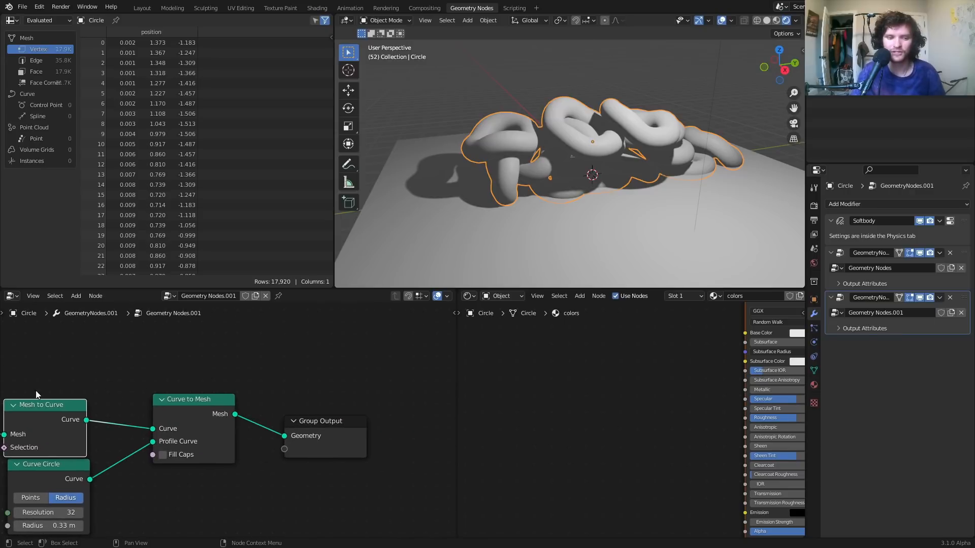
{"action": "key", "text": "shift+a"}
{"action": "left_click", "coordinate": [232, 342]}
{"action": "type", "text": "set"}
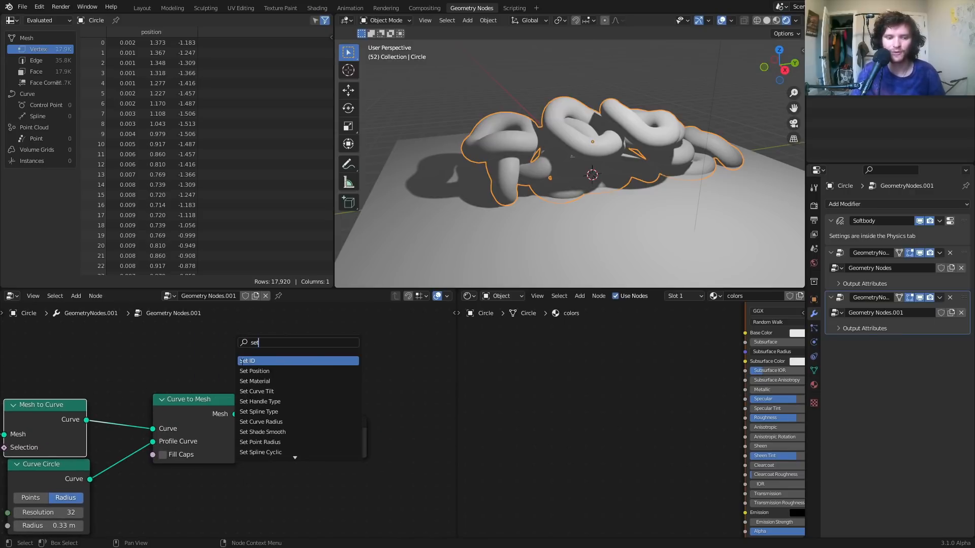
{"action": "left_click", "coordinate": [255, 381]}
{"action": "left_click", "coordinate": [277, 383]}
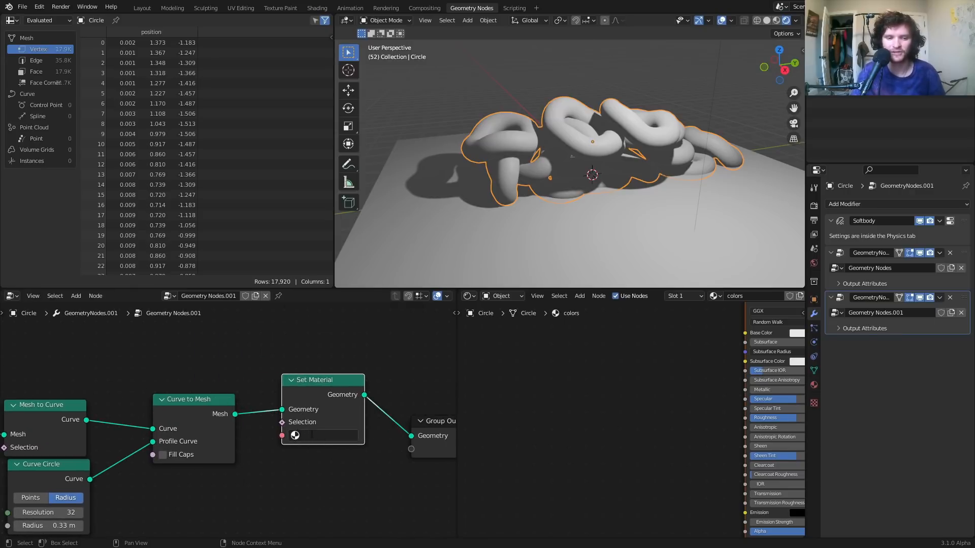
{"action": "left_click", "coordinate": [304, 436]}
{"action": "left_click", "coordinate": [316, 313]}
Try a green base color on the Principled BSDF of the colors material.
{"action": "middle_click_drag", "start_coordinate": [685, 362], "coordinate": [616, 434]}
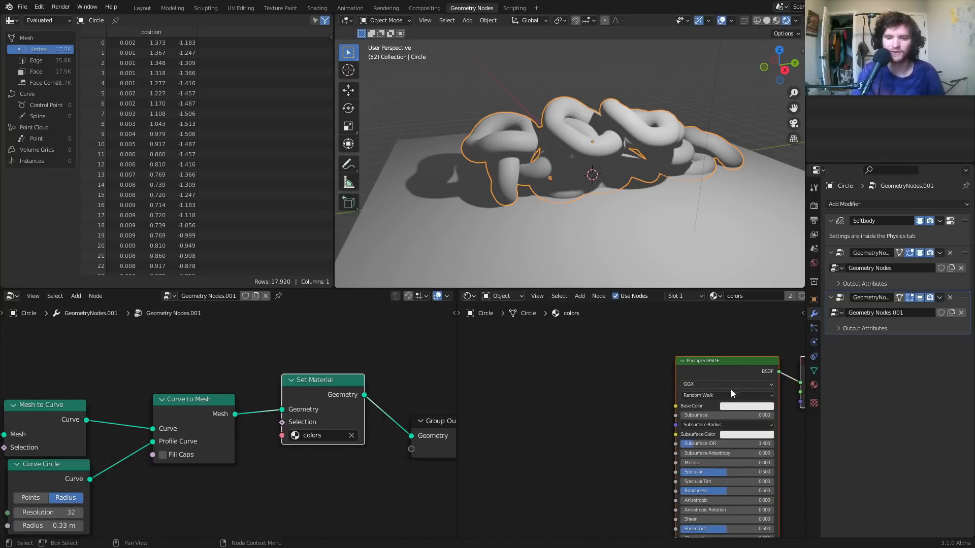
{"action": "left_click", "coordinate": [744, 409]}
{"action": "left_click_drag", "start_coordinate": [786, 319], "coordinate": [737, 289]}
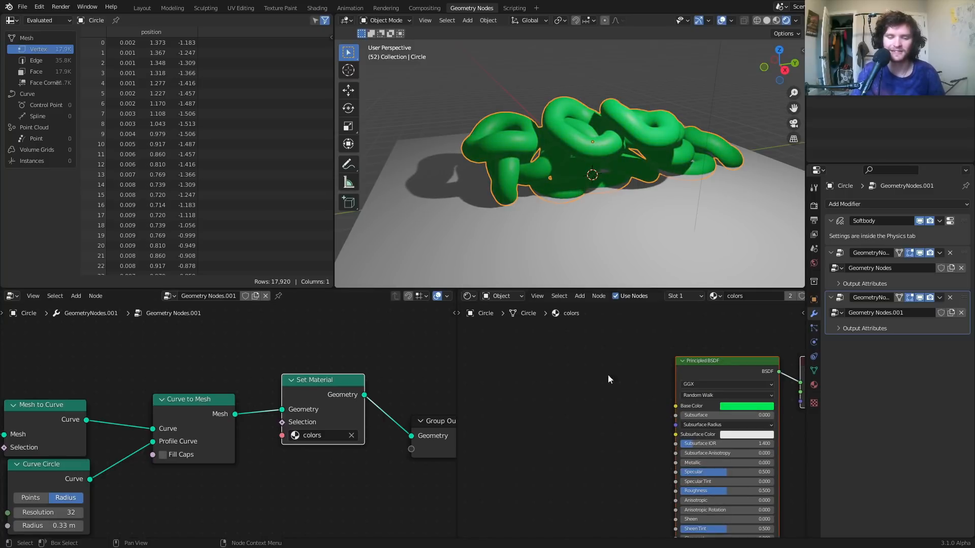
Save the project on the Desktop as morienisgreatbutihaveapatreon.blend.
{"action": "key", "text": "ctrl+s"}
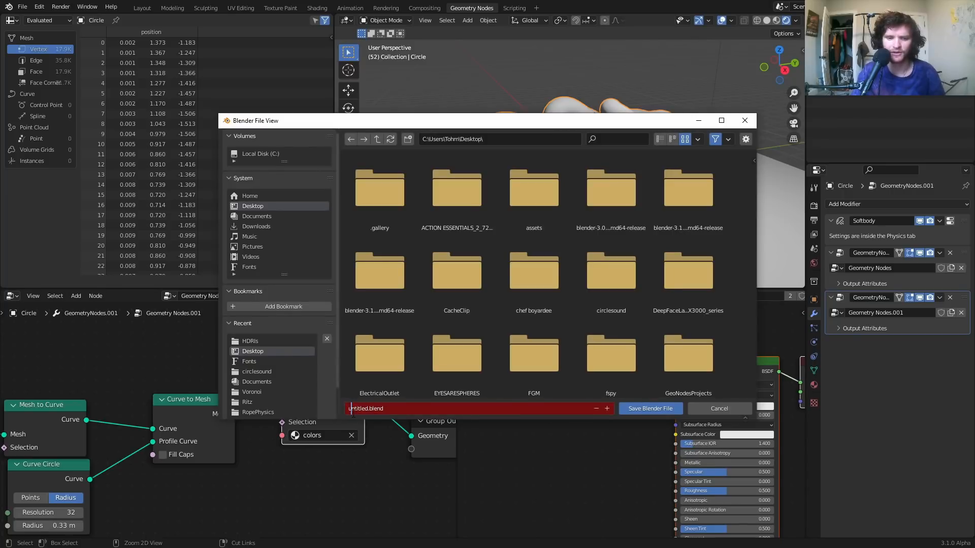
{"action": "type", "text": "morienisgreatb"}
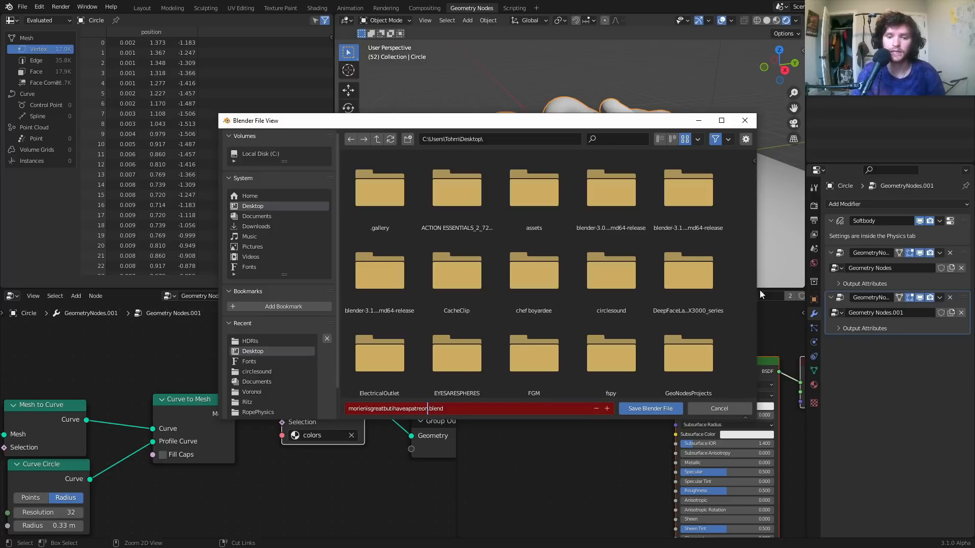
{"action": "left_click", "coordinate": [651, 409]}
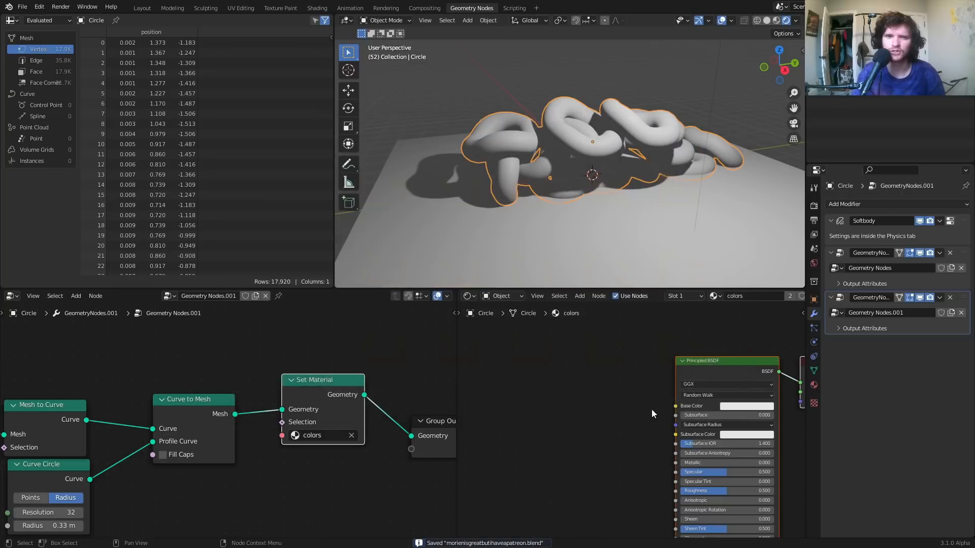
Try out a different base color on the Principled BSDF and cancel the change.
{"action": "middle_click_drag", "start_coordinate": [700, 391], "coordinate": [632, 370]}
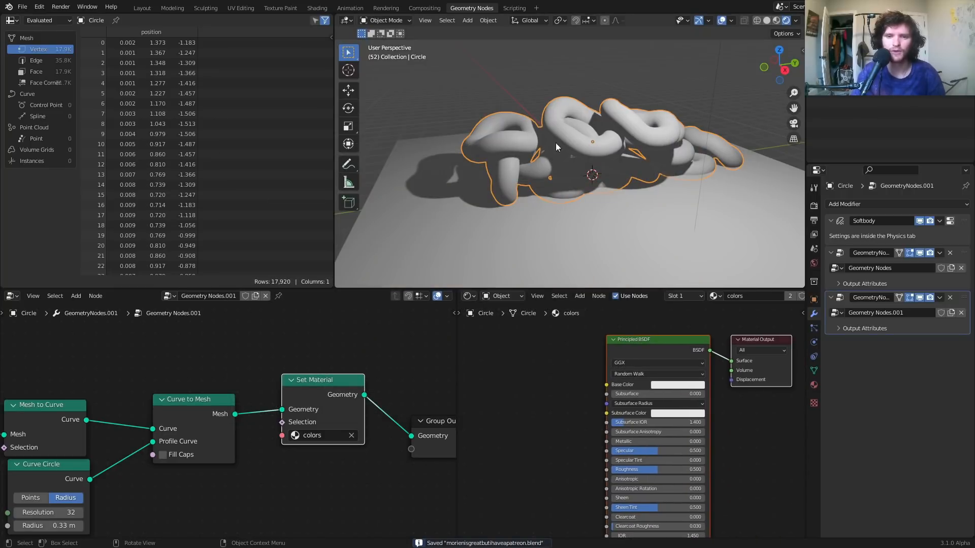
{"action": "left_click", "coordinate": [669, 386]}
{"action": "left_click_drag", "start_coordinate": [687, 323], "coordinate": [661, 273]}
{"action": "key", "text": "Escape"}
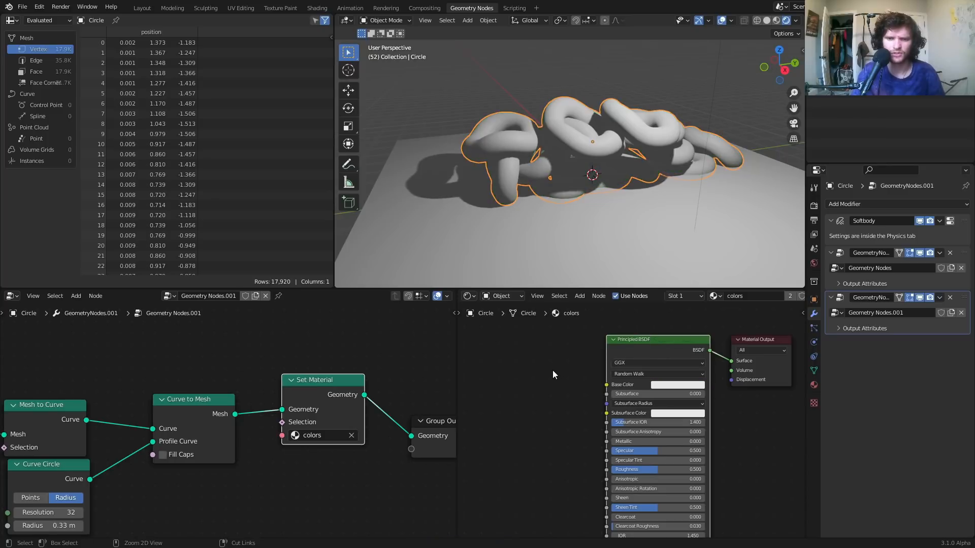
Add a Texture Coordinate node to the colors material, in front of the Principled BSDF.
{"action": "middle_click_drag", "start_coordinate": [553, 371], "coordinate": [637, 363]}
{"action": "key", "text": "shift+a"}
{"action": "left_click", "coordinate": [574, 355]}
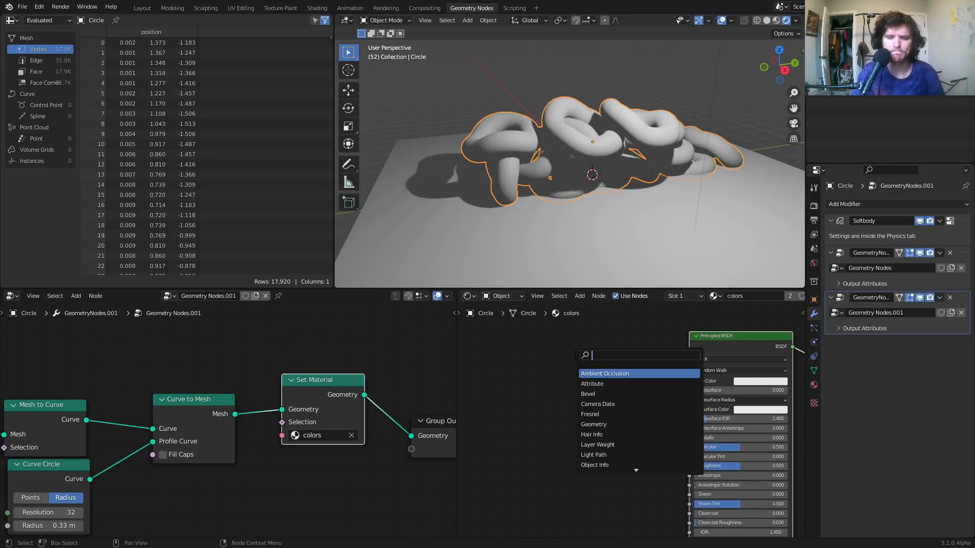
{"action": "type", "text": "texture coord"}
{"action": "key", "text": "Return"}
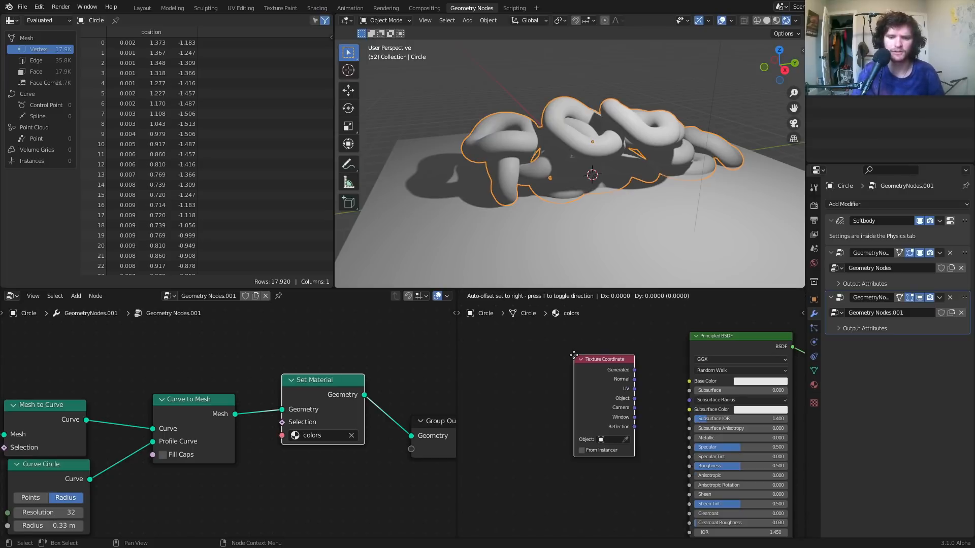
{"action": "left_click", "coordinate": [481, 350]}
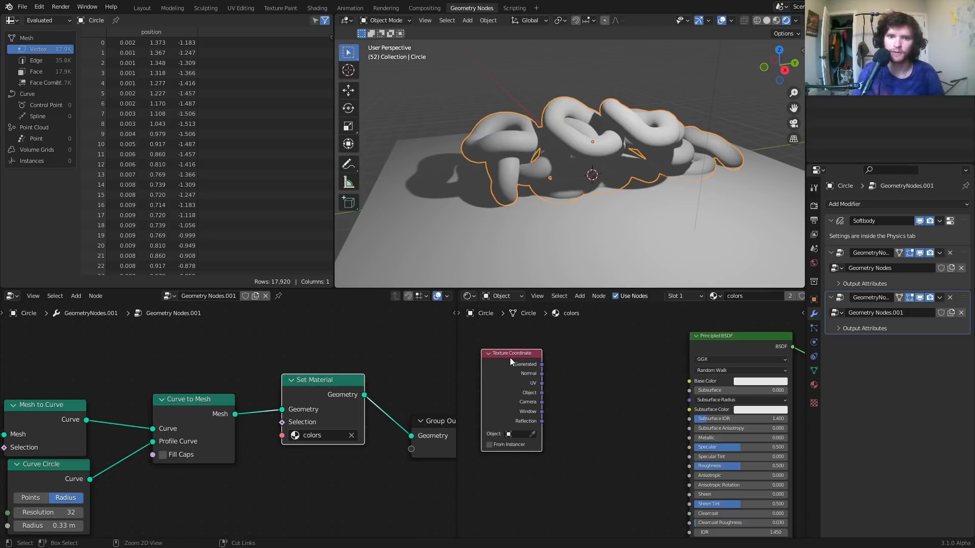
Preview the Texture Coordinate outputs through to Object on the falling rings, and delete the Texture Coordinate node.
{"action": "key", "text": "ctrl+shift"}
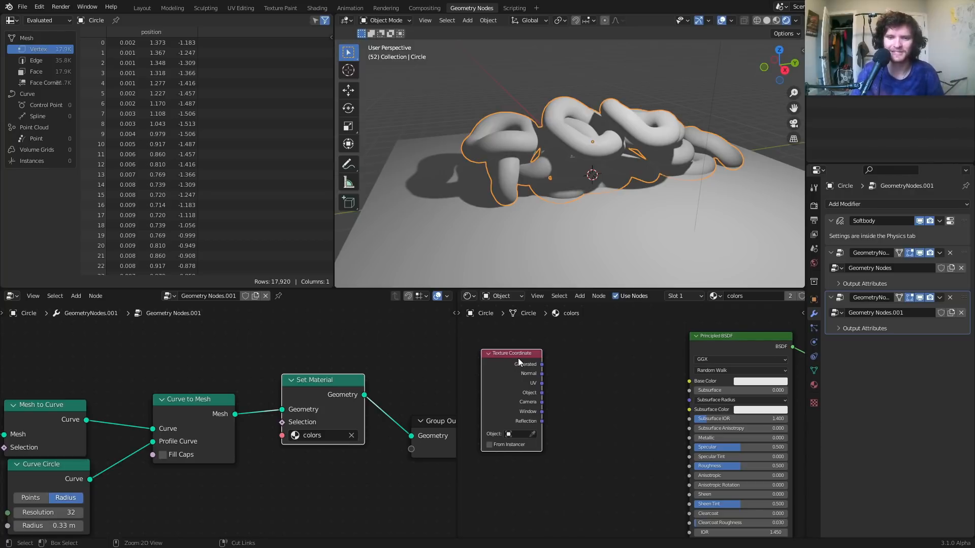
{"action": "left_click", "coordinate": [519, 361], "text": "ctrl+shift"}
{"action": "left_click", "coordinate": [519, 360], "text": "ctrl+shift"}
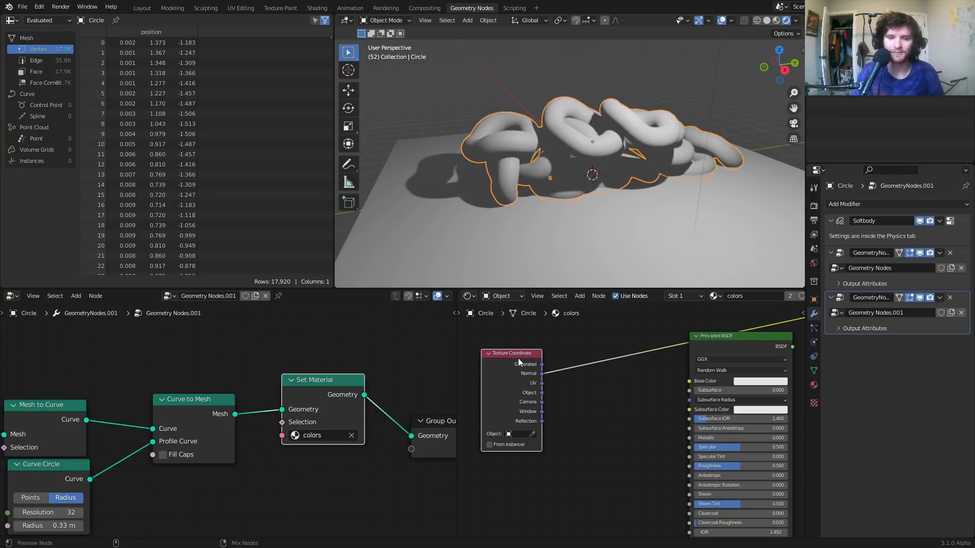
{"action": "left_click", "coordinate": [518, 359], "text": "ctrl+shift"}
{"action": "left_click", "coordinate": [518, 359], "text": "ctrl+shift"}
{"action": "key", "text": "space"}
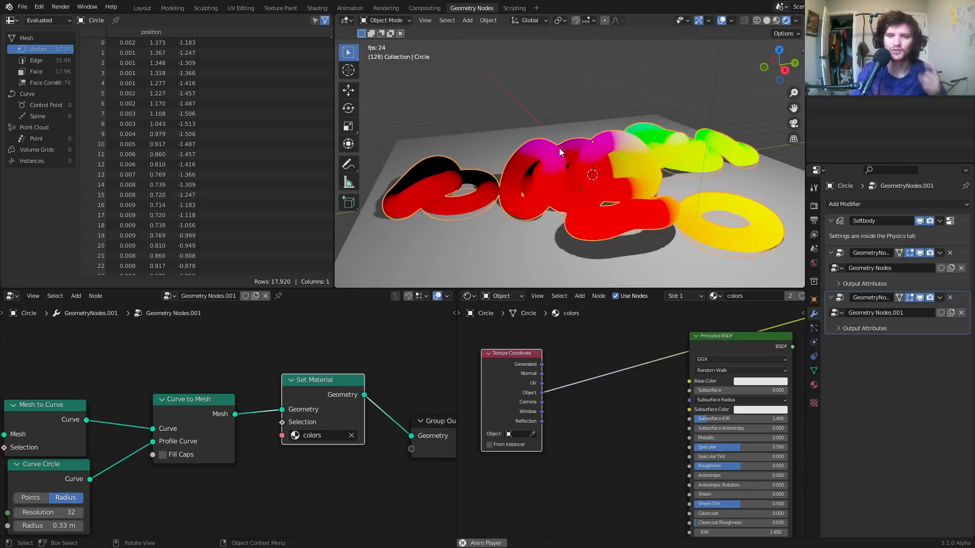
{"action": "key", "text": "Escape"}
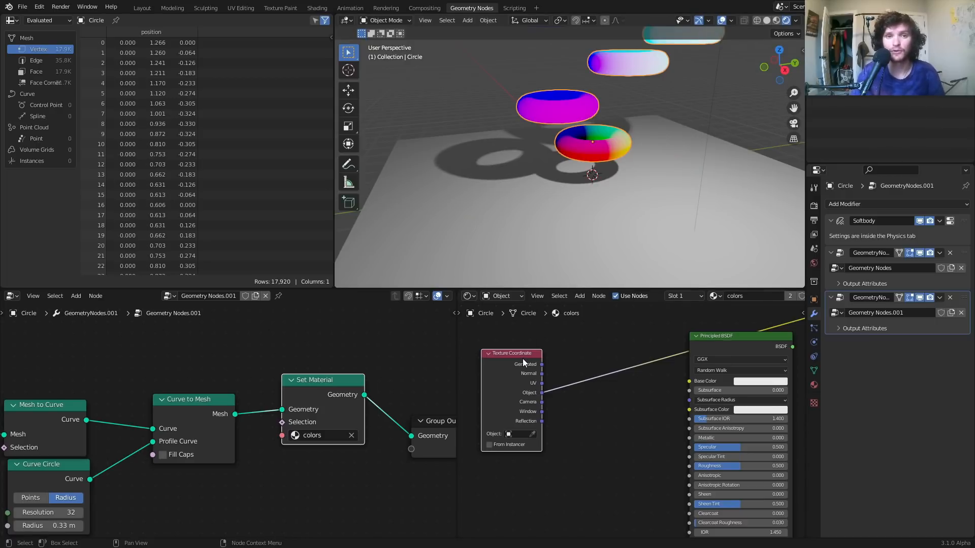
{"action": "key", "text": "x"}
Move the Group Input, Subdivision Surface and Mesh to Curve nodes away from Curve to Mesh to free space between them.
{"action": "scroll", "coordinate": [94, 381], "scroll_direction": "down", "scroll_amount": 3}
{"action": "middle_click_drag", "start_coordinate": [93, 381], "coordinate": [224, 360]}
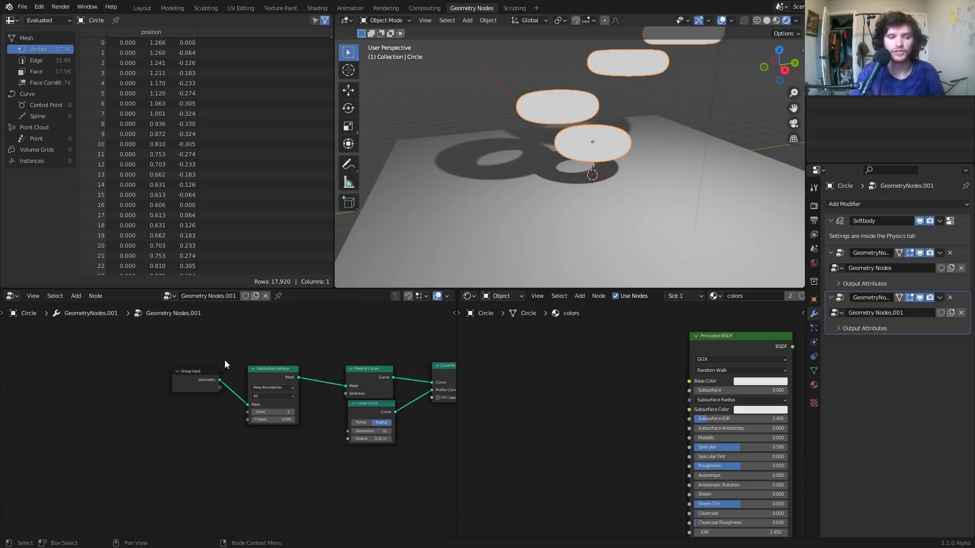
{"action": "scroll", "coordinate": [225, 361], "scroll_direction": "up", "scroll_amount": 1}
{"action": "left_click_drag", "start_coordinate": [169, 367], "coordinate": [44, 355]}
{"action": "left_click_drag", "start_coordinate": [299, 367], "coordinate": [203, 360]}
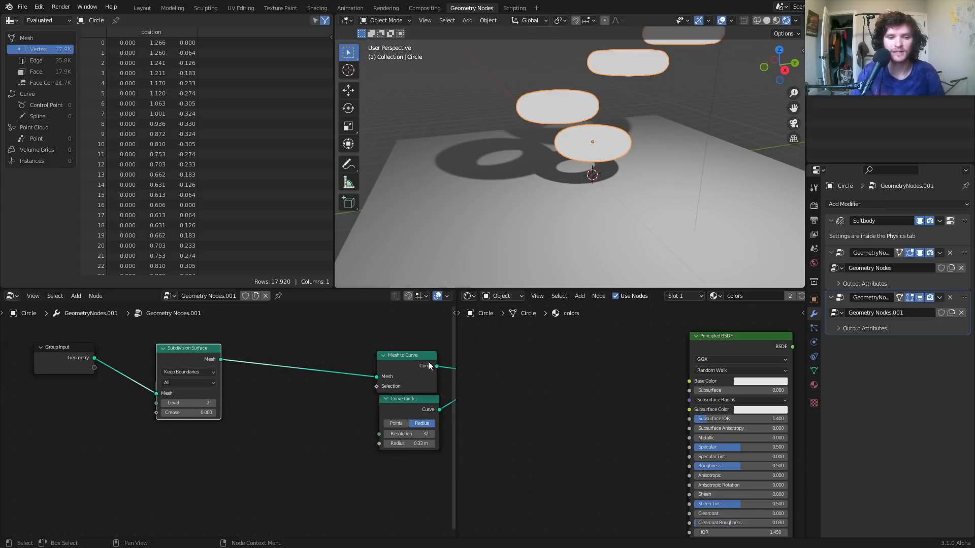
{"action": "left_click_drag", "start_coordinate": [429, 366], "coordinate": [297, 359]}
{"action": "middle_click_drag", "start_coordinate": [394, 335], "coordinate": [246, 355]}
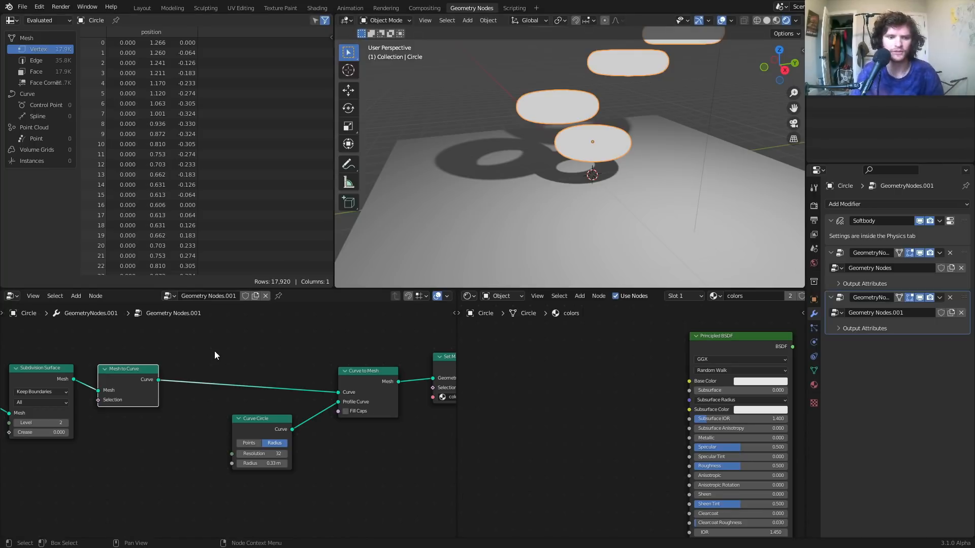
Insert a Capture Attribute node between Mesh to Curve and Curve to Mesh.
{"action": "key", "text": "shift+a"}
{"action": "type", "text": "ca"}
{"action": "key", "text": "Return"}
{"action": "left_click", "coordinate": [241, 346]}
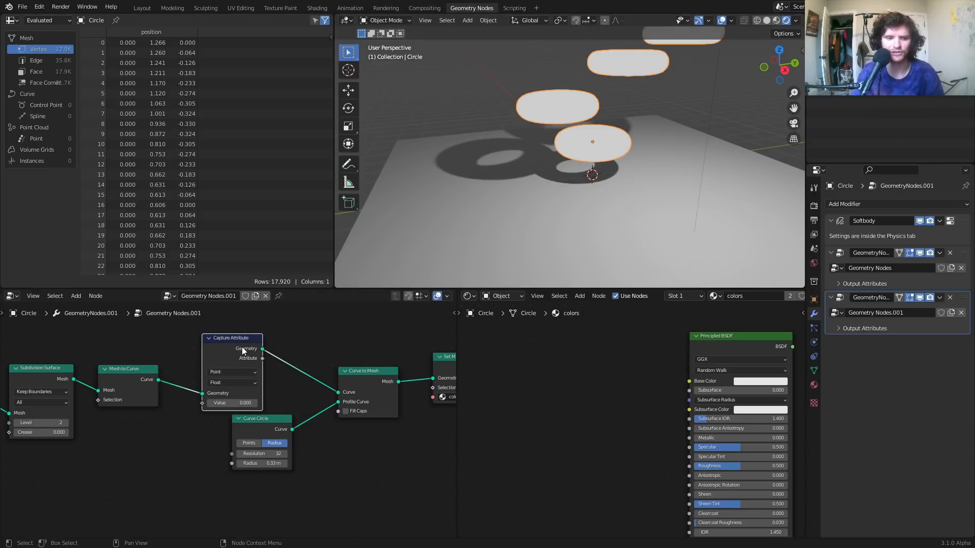
Add a Spline Parameter node below Mesh to Curve and connect its Factor to the Capture Attribute's Value.
{"action": "scroll", "coordinate": [224, 354], "scroll_direction": "up", "scroll_amount": 3}
{"action": "middle_click_drag", "start_coordinate": [221, 354], "coordinate": [283, 366]}
{"action": "key", "text": "shift+a"}
{"action": "left_click", "coordinate": [183, 337]}
{"action": "type", "text": "spline"}
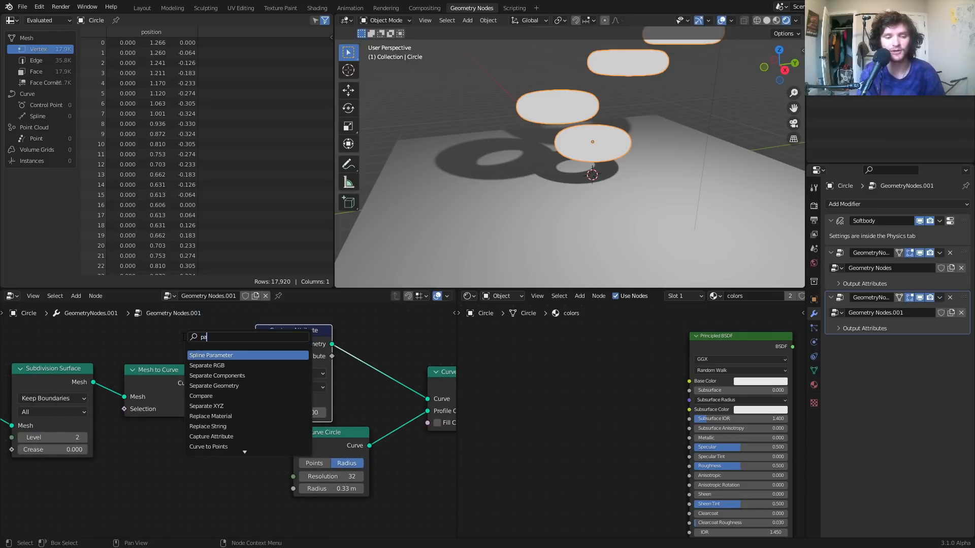
{"action": "key", "text": "Return"}
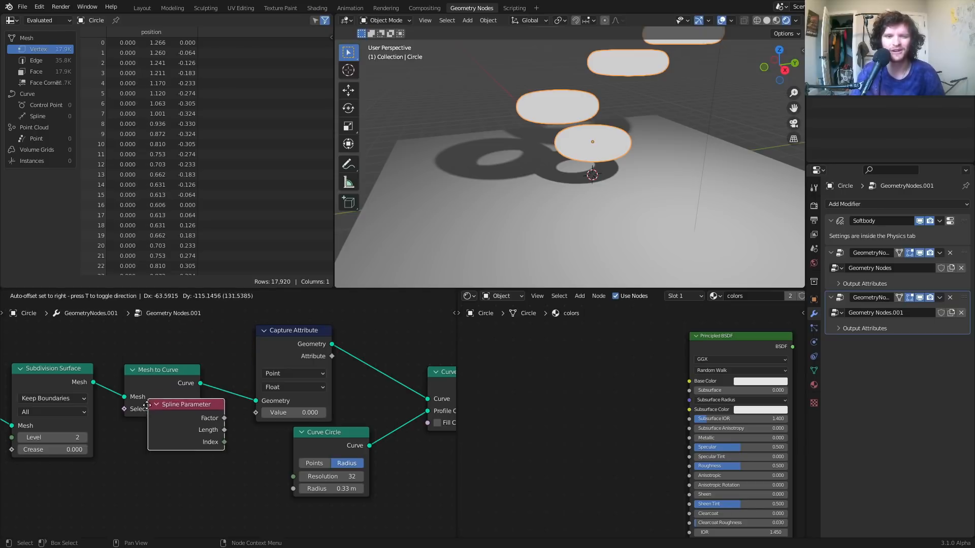
{"action": "left_click", "coordinate": [117, 426]}
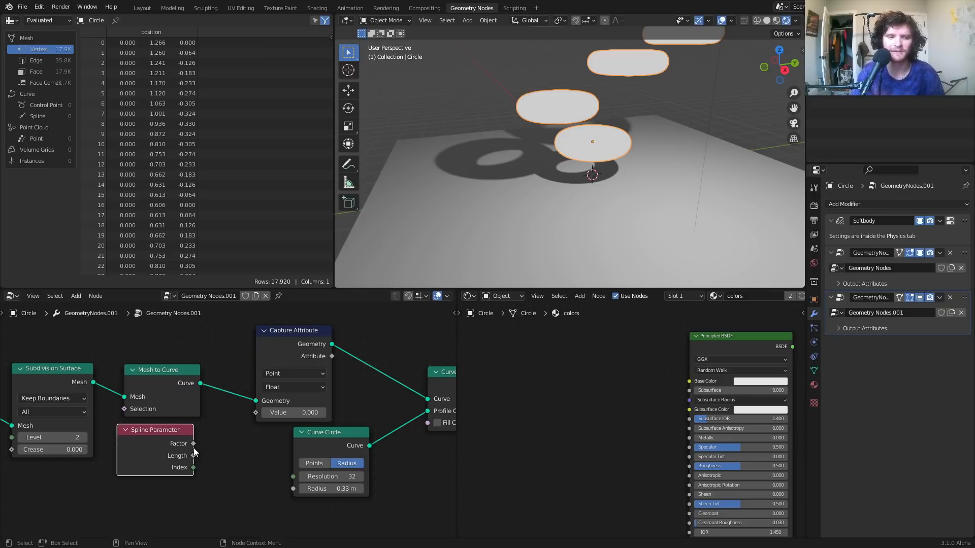
{"action": "left_click_drag", "start_coordinate": [193, 444], "coordinate": [248, 413]}
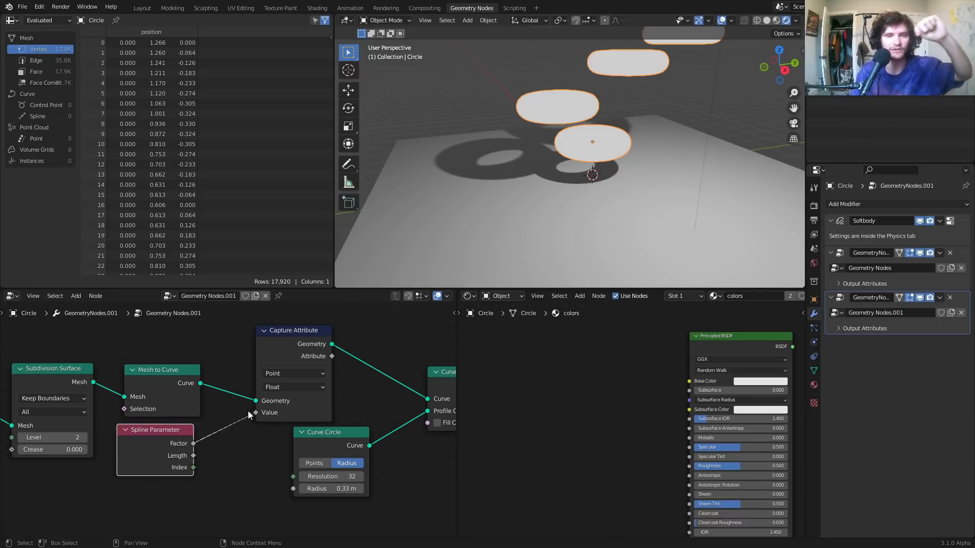
Connect the Capture Attribute's Attribute output to a new socket on the Group Output.
{"action": "key", "text": "Home"}
{"action": "middle_click_drag", "start_coordinate": [287, 392], "coordinate": [104, 398]}
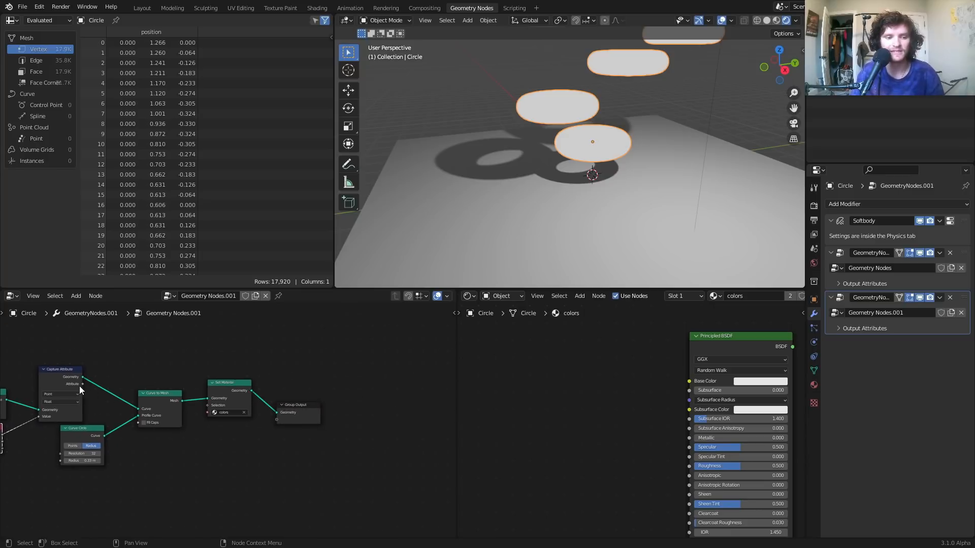
{"action": "left_click_drag", "start_coordinate": [82, 384], "coordinate": [276, 419]}
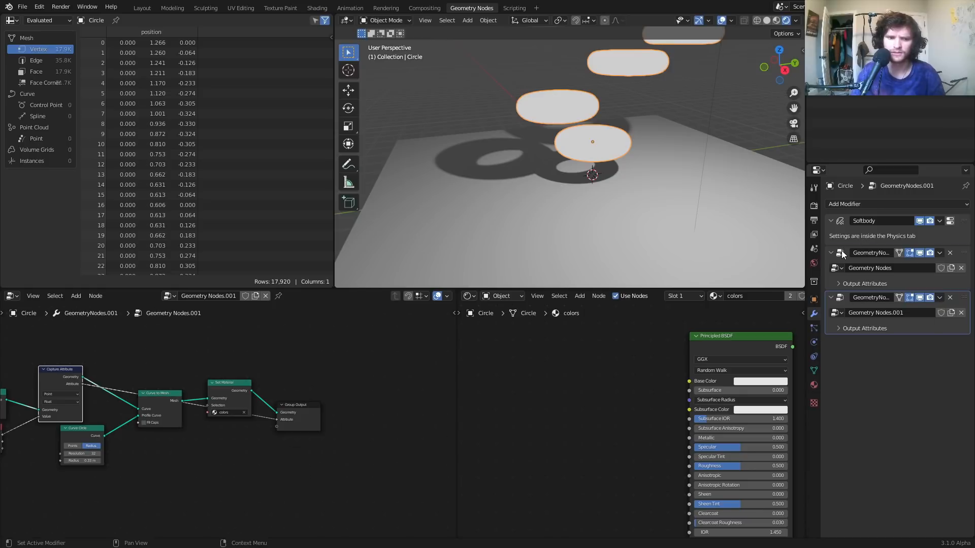
Remove the modifier using the Geometry Nodes group, and name the output attribute of the Geometry Nodes.001 modifier colors.
{"action": "left_click", "coordinate": [865, 253]}
{"action": "left_click", "coordinate": [950, 253]}
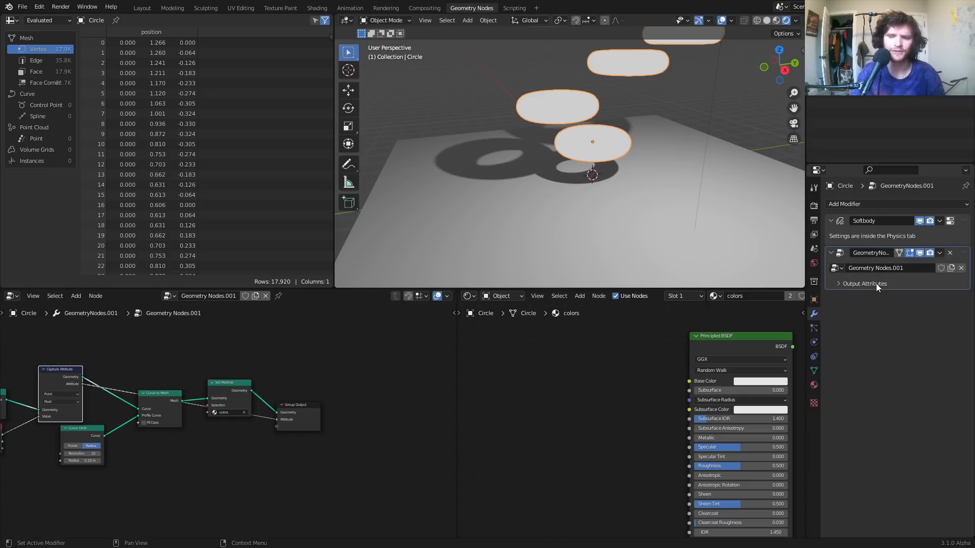
{"action": "left_click", "coordinate": [843, 284]}
{"action": "left_click", "coordinate": [904, 298]}
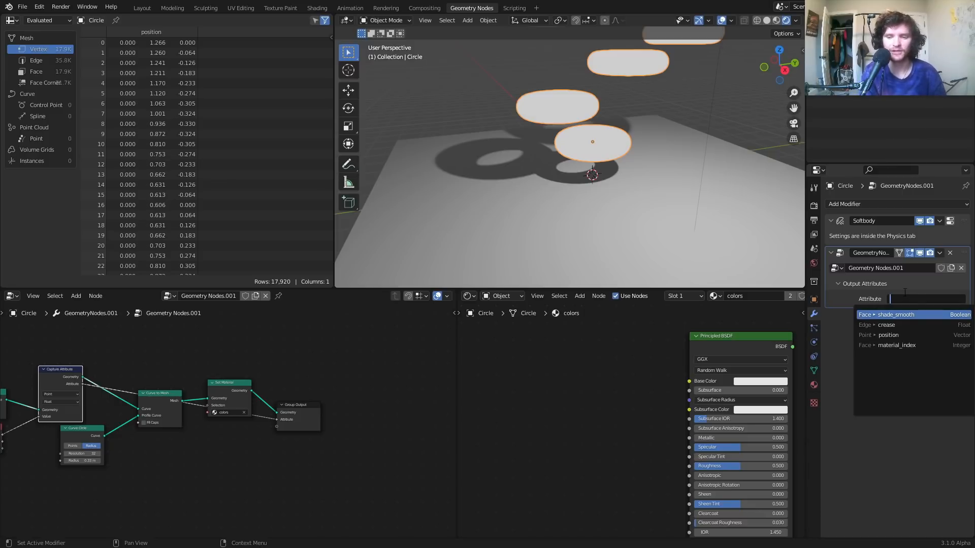
{"action": "type", "text": "colors"}
{"action": "key", "text": "Return"}
{"action": "scroll", "coordinate": [647, 394], "scroll_direction": "up", "scroll_amount": 1}
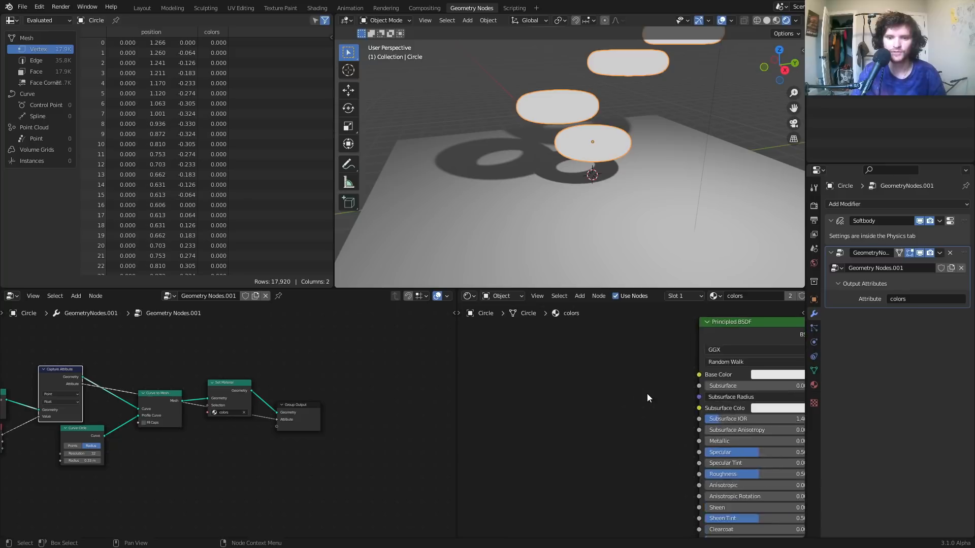
Add an Attribute node to the left of the Principled BSDF in the material and set its name to colors.
{"action": "scroll", "coordinate": [648, 398], "scroll_direction": "up", "scroll_amount": 1}
{"action": "key", "text": "shift+a"}
{"action": "left_click", "coordinate": [571, 371]}
{"action": "type", "text": "att"}
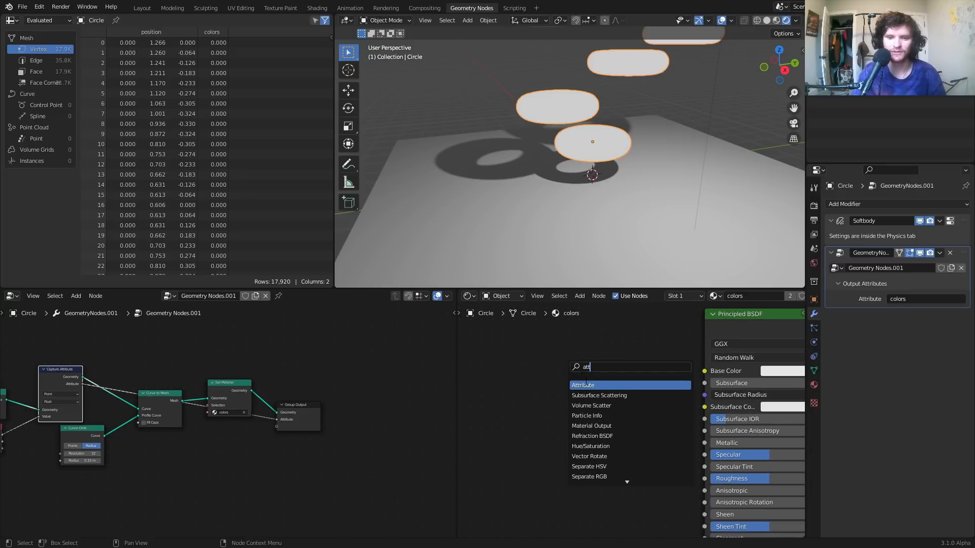
{"action": "key", "text": "Return"}
{"action": "left_click", "coordinate": [547, 435]}
{"action": "type", "text": "colors"}
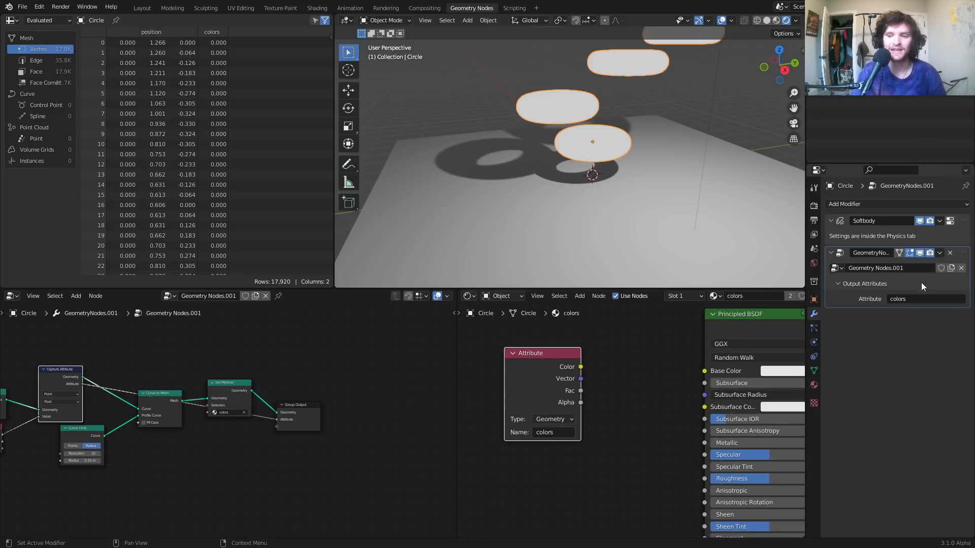
{"action": "left_click", "coordinate": [924, 298]}
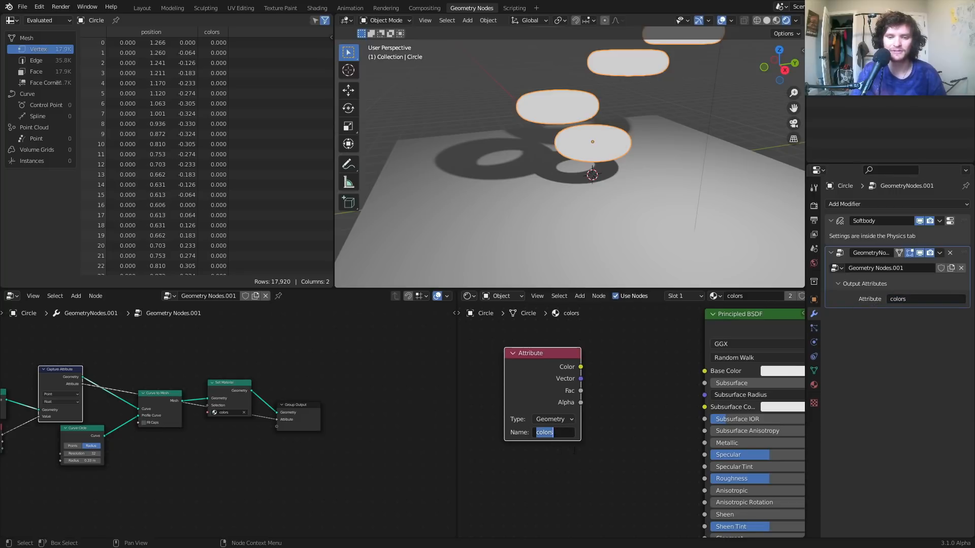
{"action": "key", "text": "Return"}
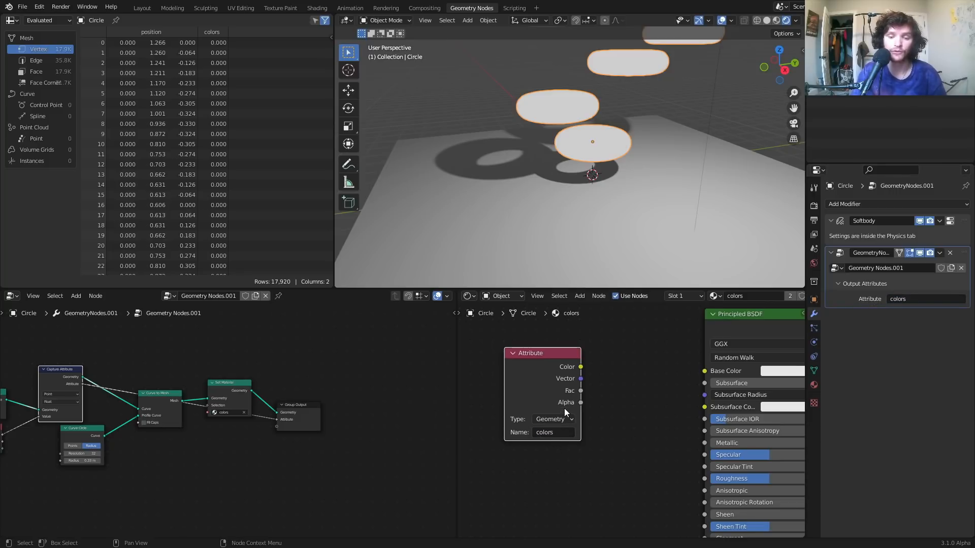
Preview the Attribute node's Color output on the rings by connecting it to the material output.
{"action": "right_click", "coordinate": [560, 421]}
{"action": "key", "text": "Escape"}
{"action": "middle_click_drag", "start_coordinate": [581, 371], "coordinate": [584, 391]}
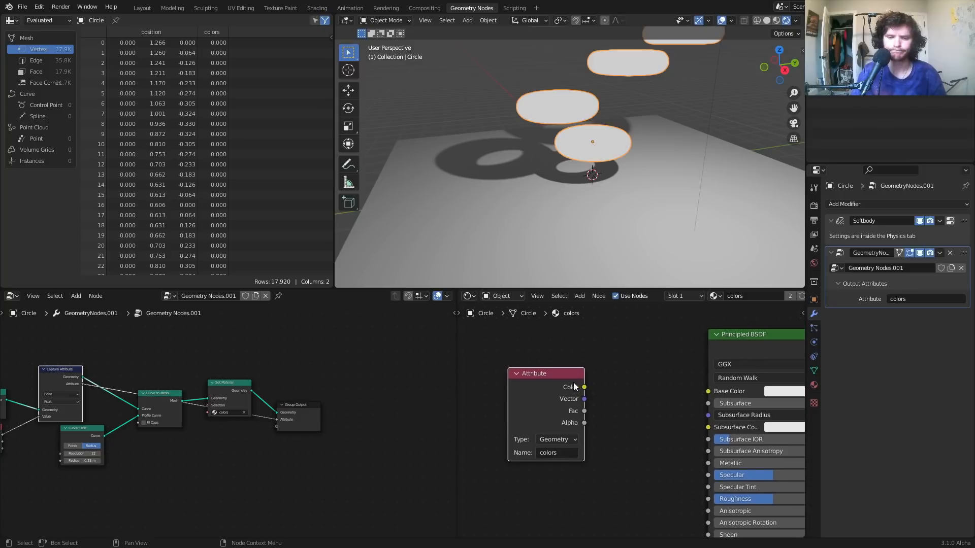
{"action": "left_click", "coordinate": [557, 381], "text": "ctrl+shift"}
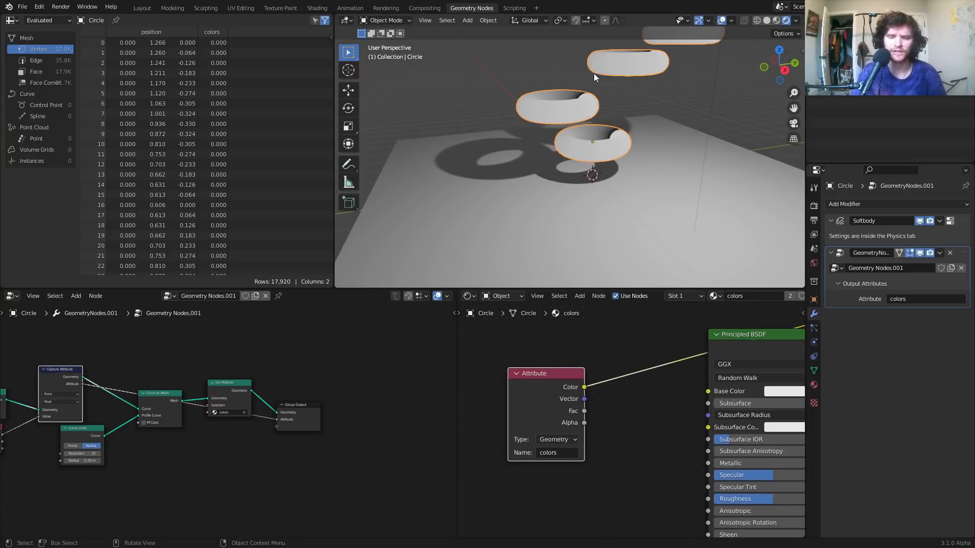
{"action": "middle_click_drag", "start_coordinate": [593, 73], "coordinate": [624, 55]}
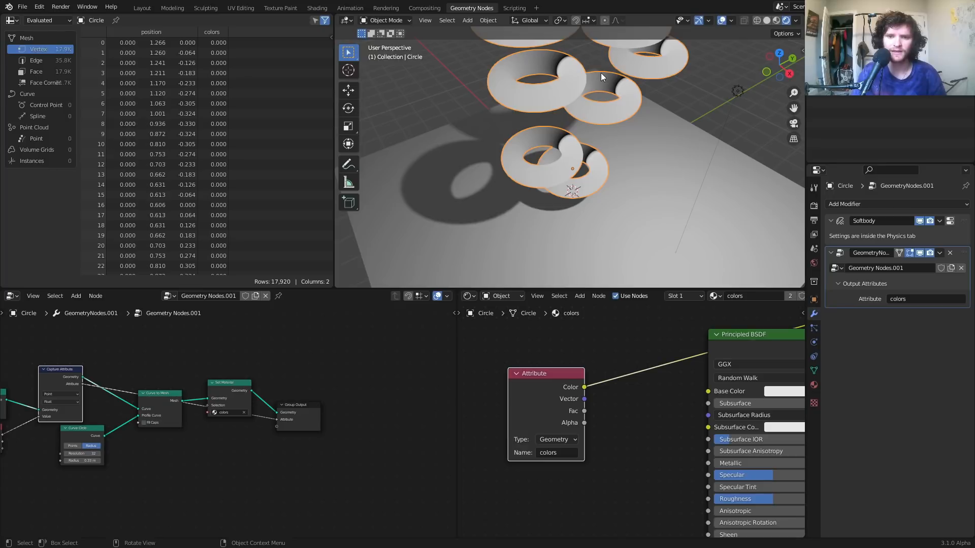
Insert a Math node after the Attribute node's Color output and set its operation to Greater Than.
{"action": "left_click_drag", "start_coordinate": [566, 375], "coordinate": [491, 373]}
{"action": "middle_click_drag", "start_coordinate": [522, 362], "coordinate": [573, 357]}
{"action": "key", "text": "shift+a"}
{"action": "left_click", "coordinate": [564, 333]}
{"action": "type", "text": "math"}
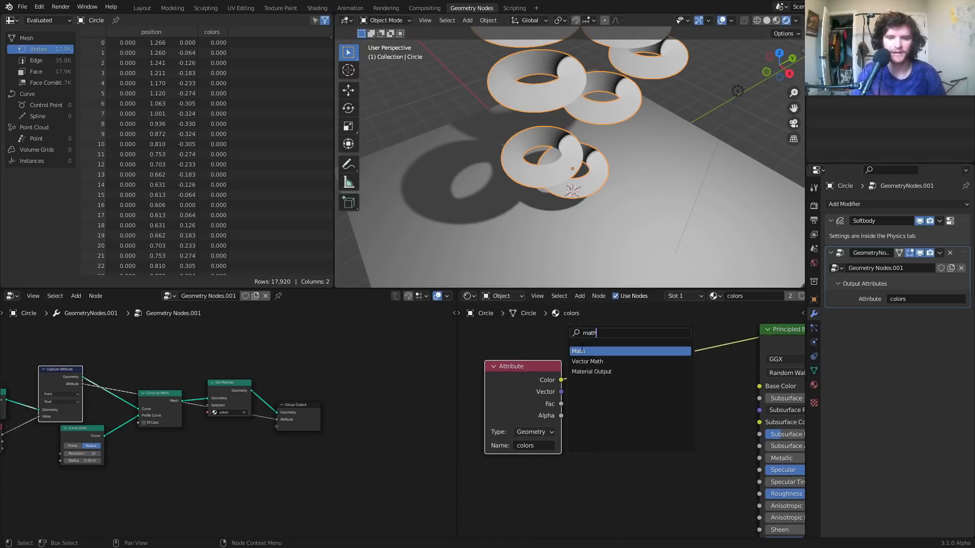
{"action": "key", "text": "Return"}
{"action": "left_click", "coordinate": [617, 369]}
{"action": "left_click", "coordinate": [639, 377]}
{"action": "key", "text": "g"}
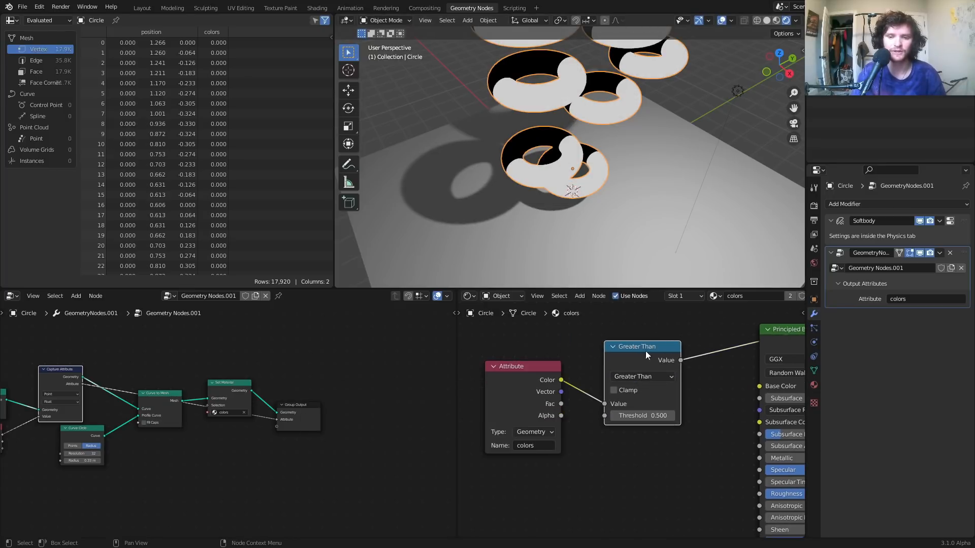
Play the simulation to check the black-and-white split on the falling rings, and return to the first frame.
{"action": "scroll", "coordinate": [579, 129], "scroll_direction": "down", "scroll_amount": 6}
{"action": "key", "text": "space"}
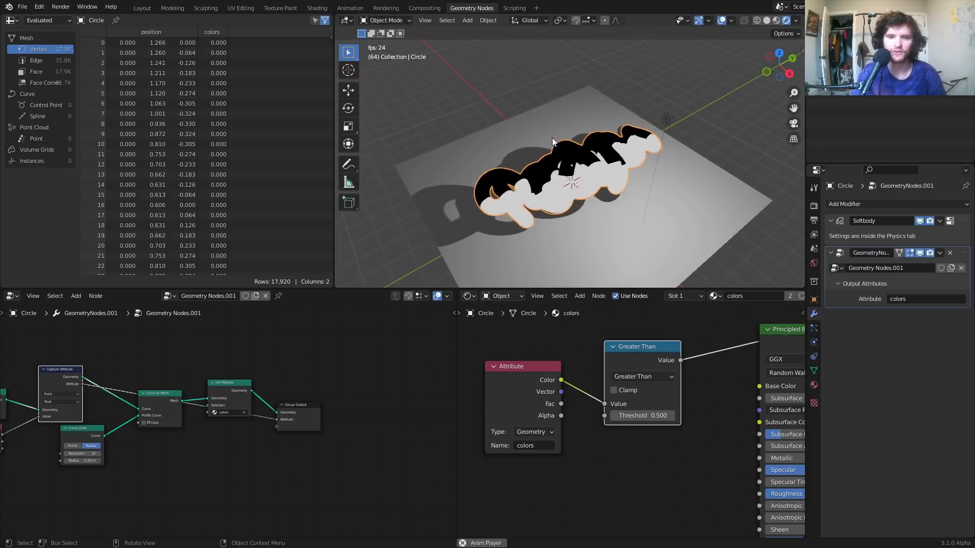
{"action": "key", "text": "space"}
{"action": "middle_click_drag", "start_coordinate": [516, 407], "coordinate": [535, 398]}
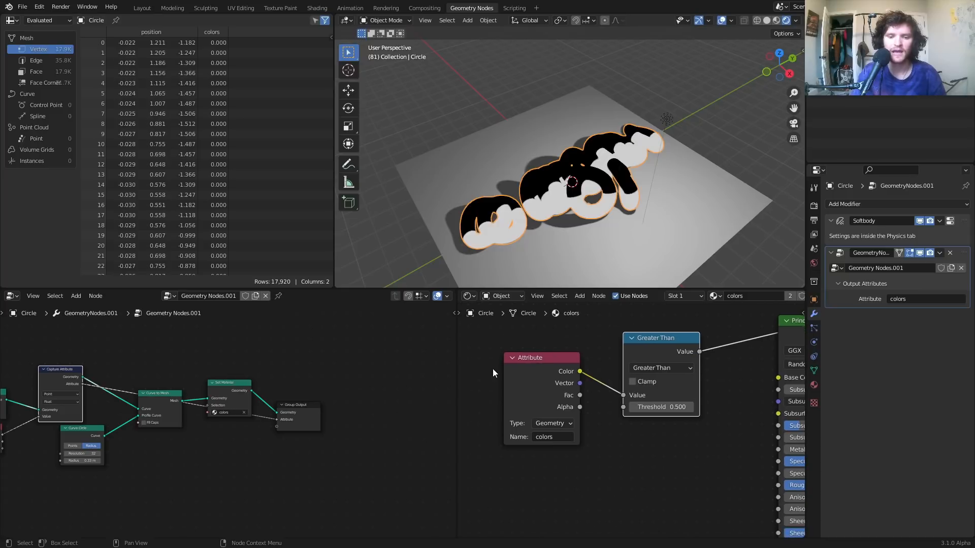
{"action": "left_click_drag", "start_coordinate": [493, 373], "coordinate": [649, 384]}
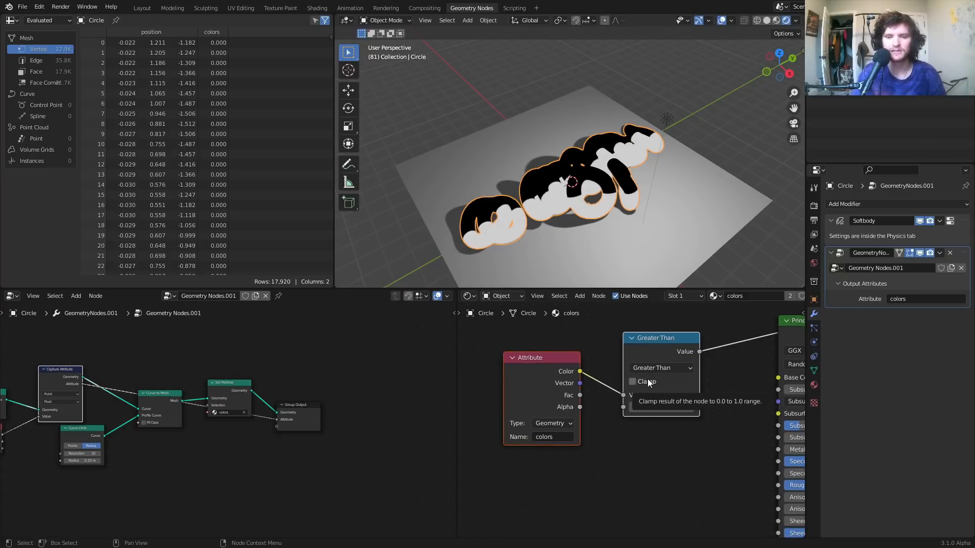
{"action": "key", "text": "shift+Left"}
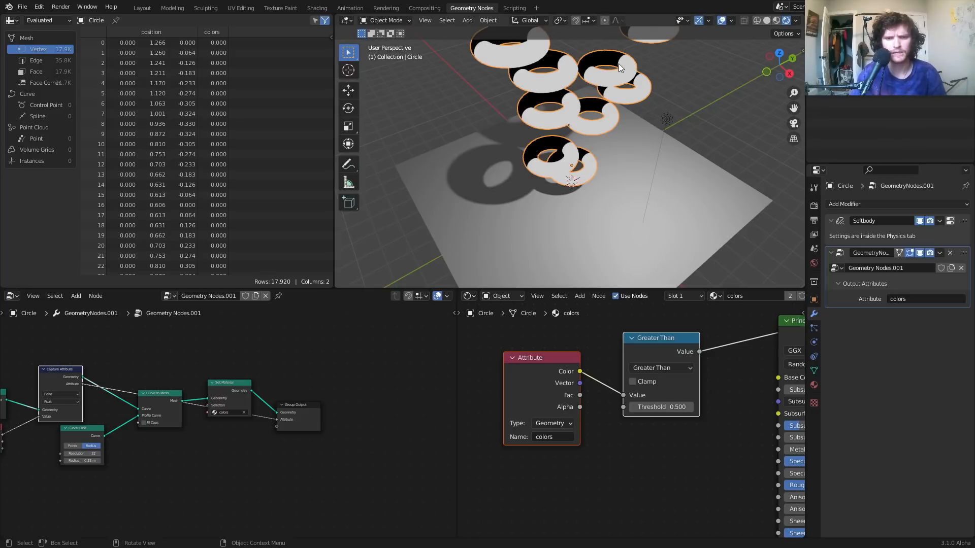
Duplicate the Greater Than node twice between Attribute and Greater Than, setting the first copy to Add and the second to Fraction.
{"action": "scroll", "coordinate": [590, 367], "scroll_direction": "down", "scroll_amount": 2}
{"action": "left_click_drag", "start_coordinate": [559, 378], "coordinate": [486, 375]}
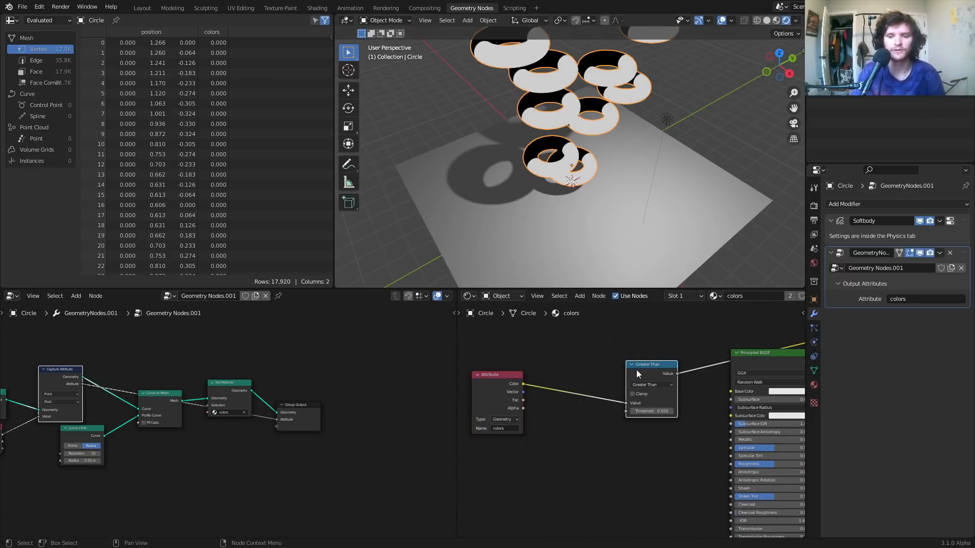
{"action": "scroll", "coordinate": [636, 370], "scroll_direction": "up", "scroll_amount": 2}
{"action": "key", "text": "shift+d"}
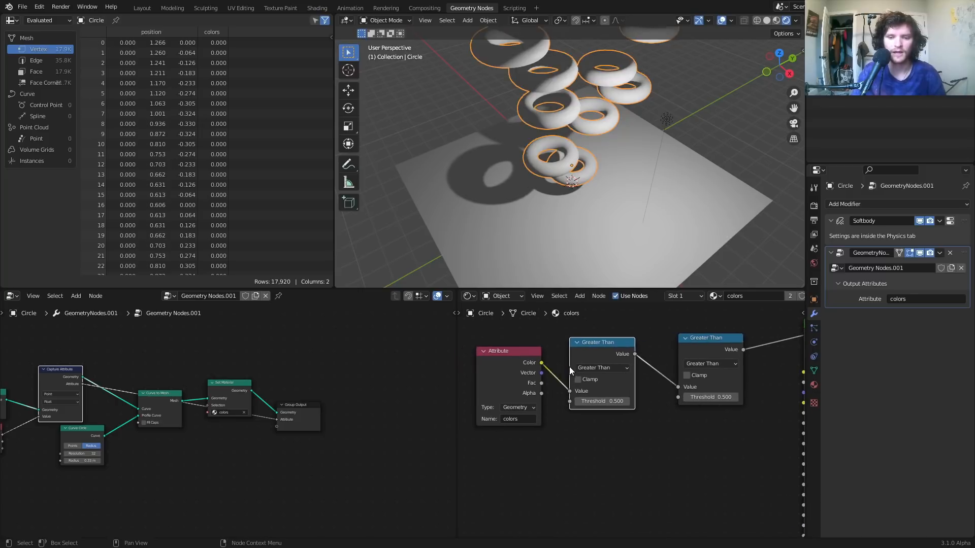
{"action": "left_click", "coordinate": [585, 361]}
{"action": "left_click", "coordinate": [625, 365]}
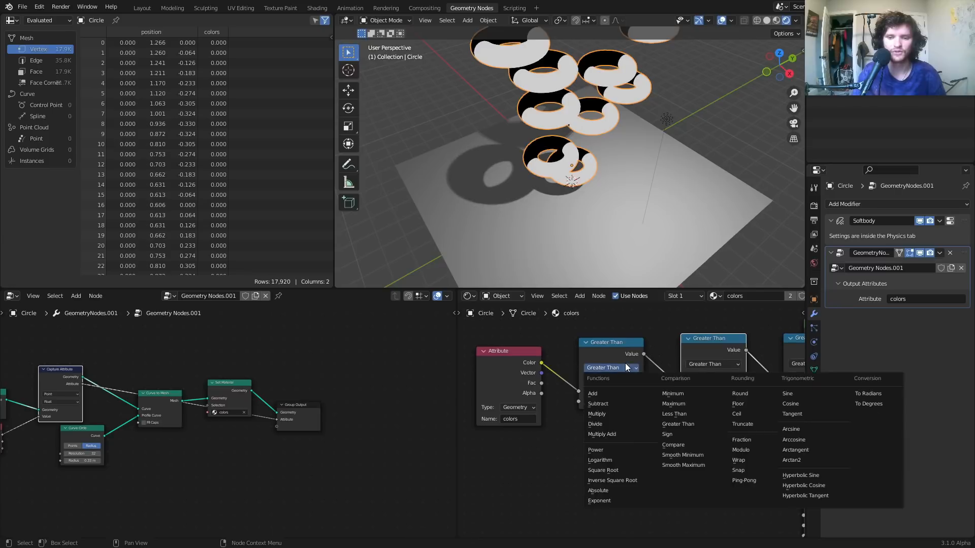
{"action": "left_click", "coordinate": [592, 394]}
{"action": "left_click", "coordinate": [712, 364]}
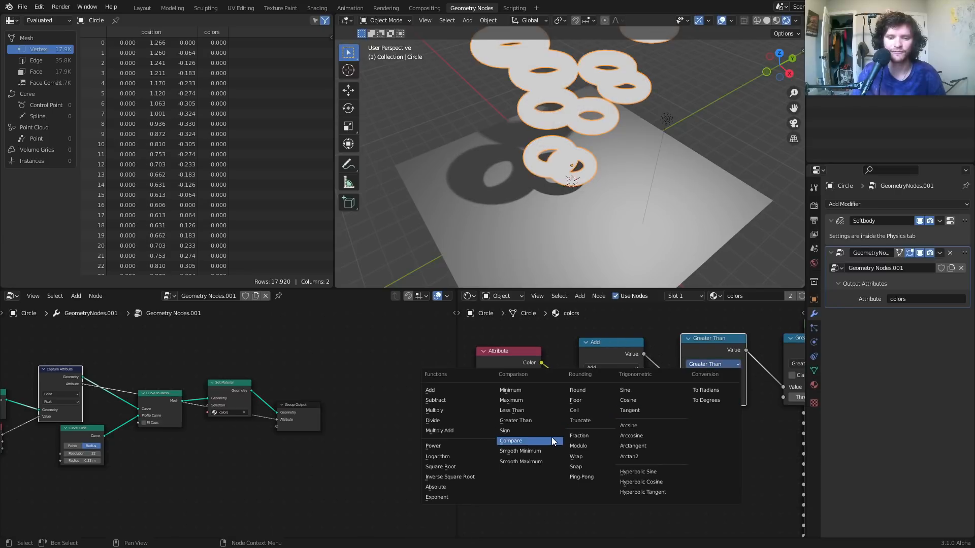
{"action": "left_click", "coordinate": [584, 436]}
{"action": "scroll", "coordinate": [595, 428], "scroll_direction": "down", "scroll_amount": 1}
{"action": "scroll", "coordinate": [595, 429], "scroll_direction": "down", "scroll_amount": 1}
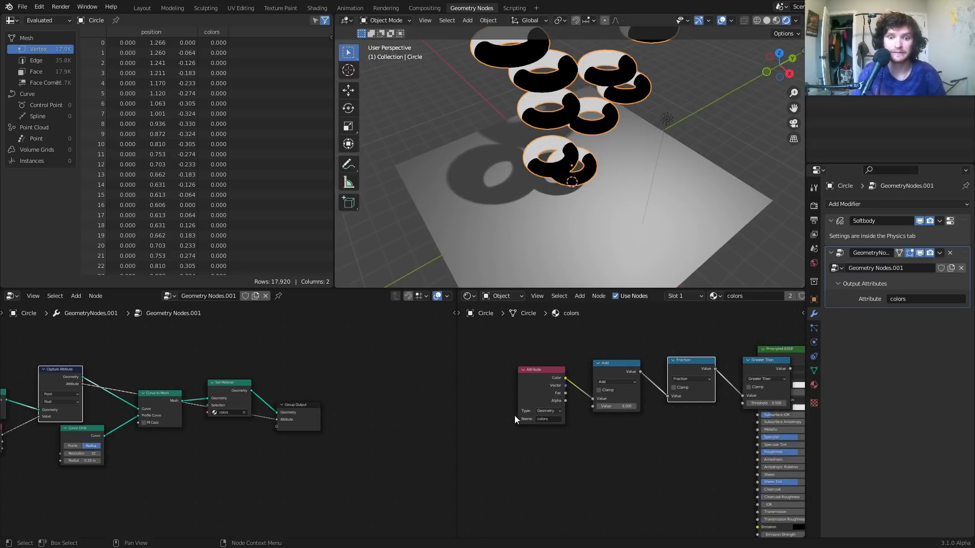
Shift the color split around the rings by setting the Add node's value to 1.370.
{"action": "left_click_drag", "start_coordinate": [538, 346], "coordinate": [652, 406]}
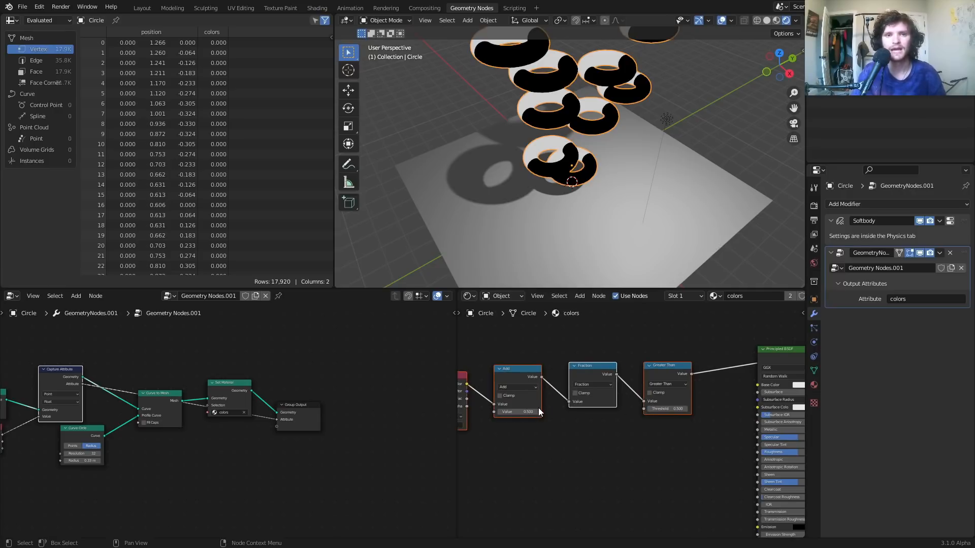
{"action": "left_click", "coordinate": [554, 389]}
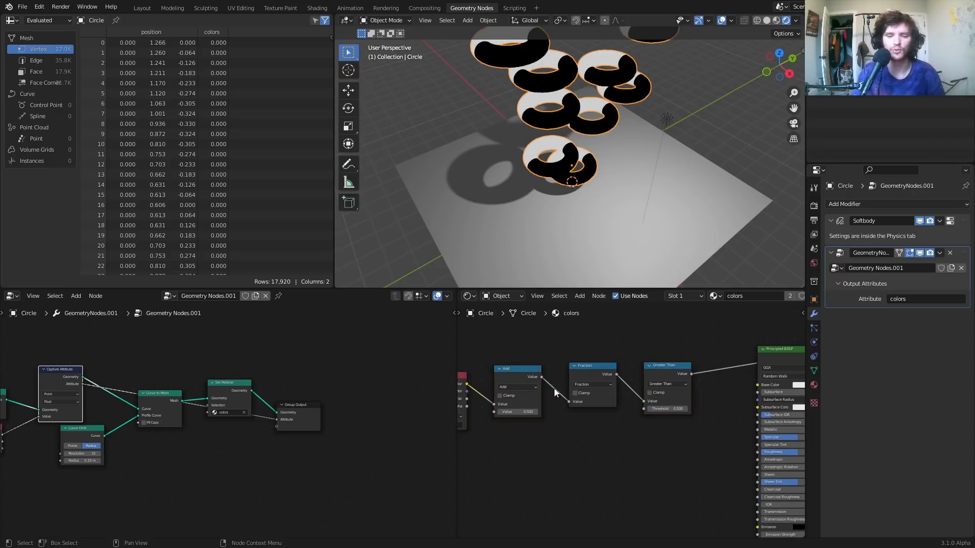
{"action": "scroll", "coordinate": [607, 409], "scroll_direction": "up", "scroll_amount": 2}
{"action": "middle_click_drag", "start_coordinate": [607, 410], "coordinate": [648, 387]}
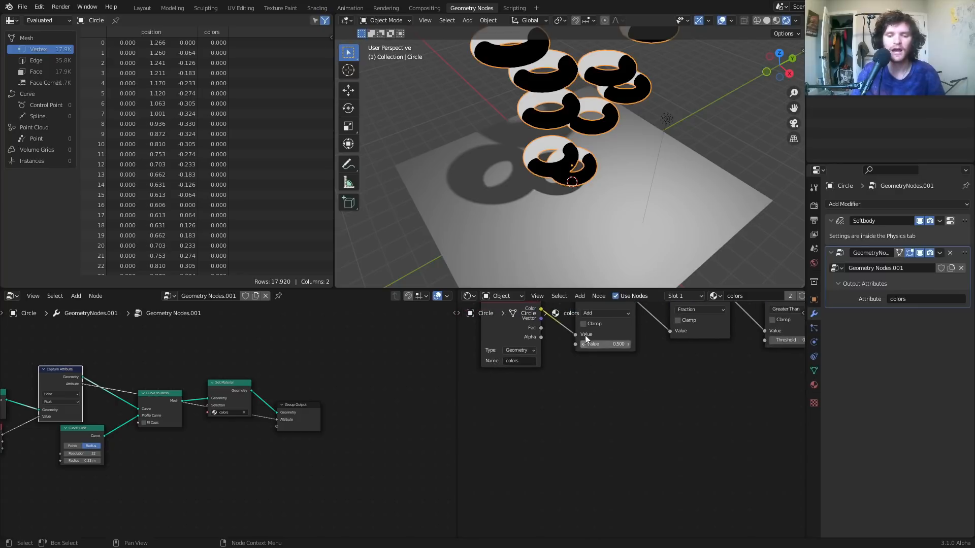
{"action": "middle_click_drag", "start_coordinate": [595, 344], "coordinate": [584, 362]}
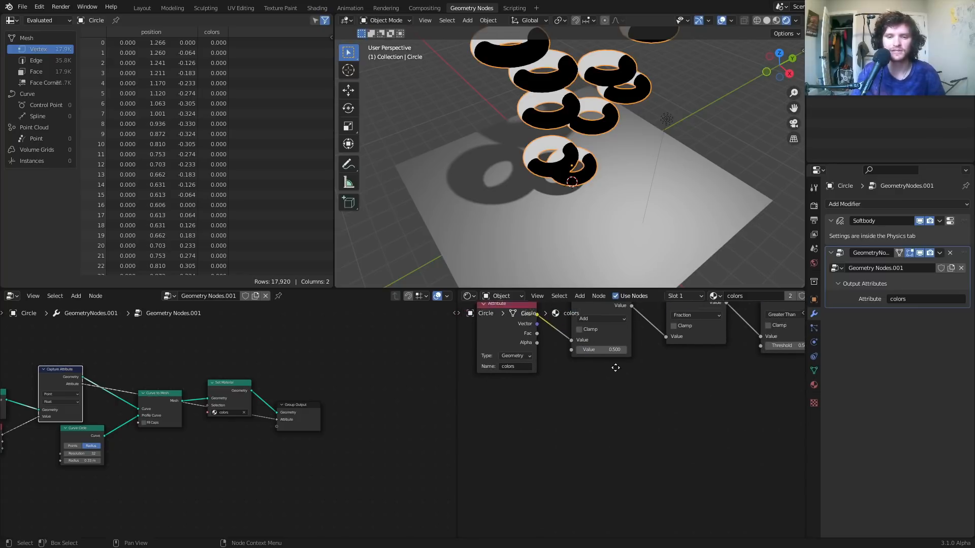
{"action": "mouse_move", "coordinate": [584, 358]}
{"action": "left_mouse_down"}
{"action": "mouse_move", "coordinate": [640, 358]}
{"action": "mouse_move", "coordinate": [623, 358]}
{"action": "left_mouse_up"}
Examine the thin seam on the rings up close and the Subdivision Surface node's level in the geometry node tree.
{"action": "scroll", "coordinate": [562, 59], "scroll_direction": "up", "scroll_amount": 3}
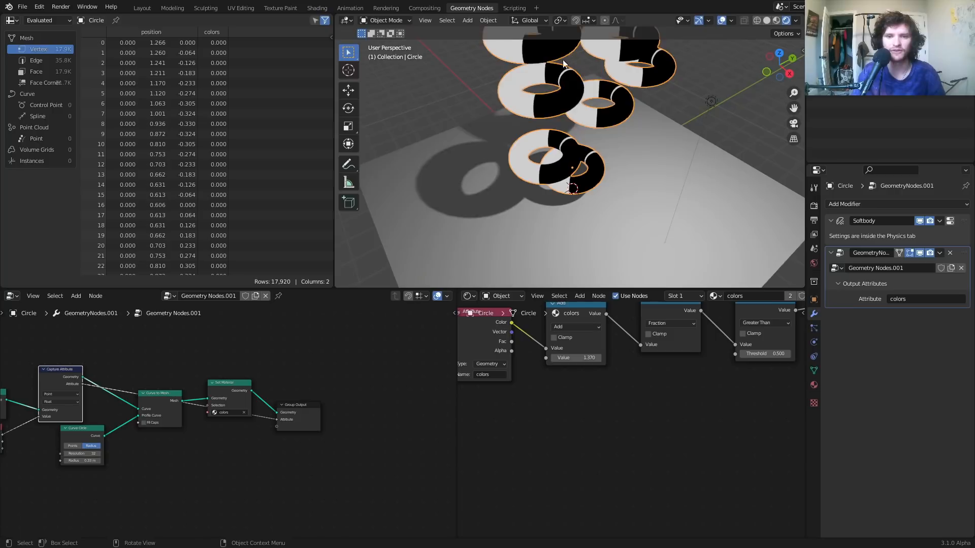
{"action": "scroll", "coordinate": [541, 99], "scroll_direction": "up", "scroll_amount": 2}
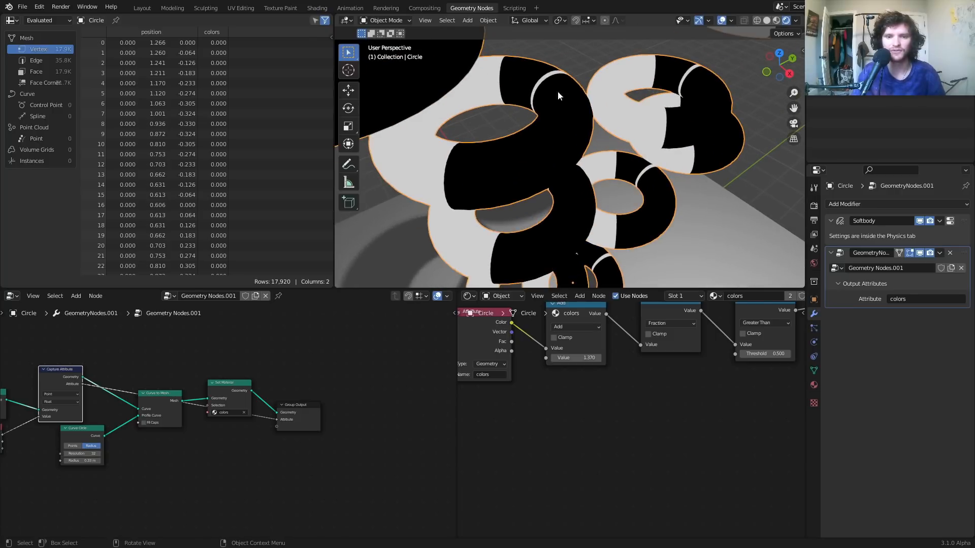
{"action": "middle_click_drag", "start_coordinate": [57, 424], "coordinate": [299, 423]}
{"action": "scroll", "coordinate": [300, 423], "scroll_direction": "up", "scroll_amount": 4}
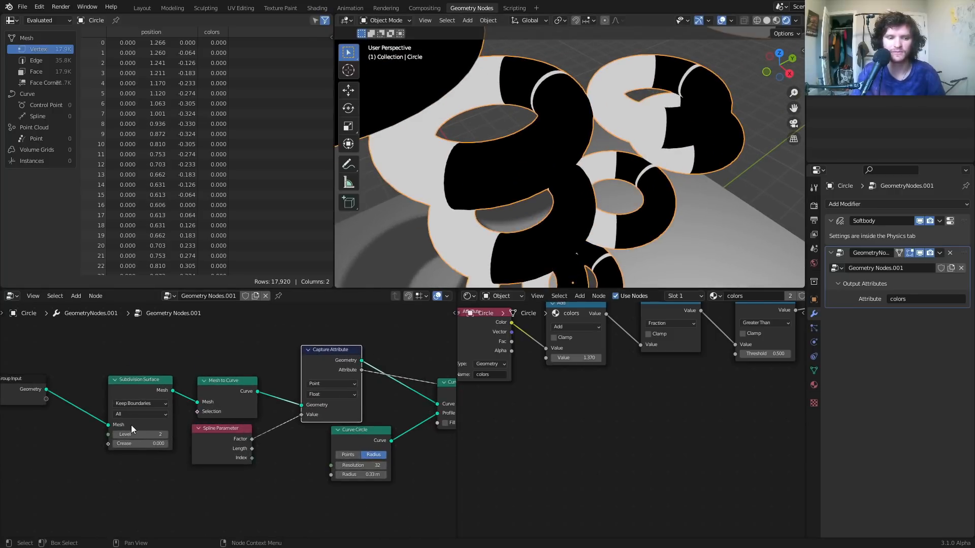
{"action": "left_click", "coordinate": [137, 433]}
{"action": "key", "text": "Escape"}
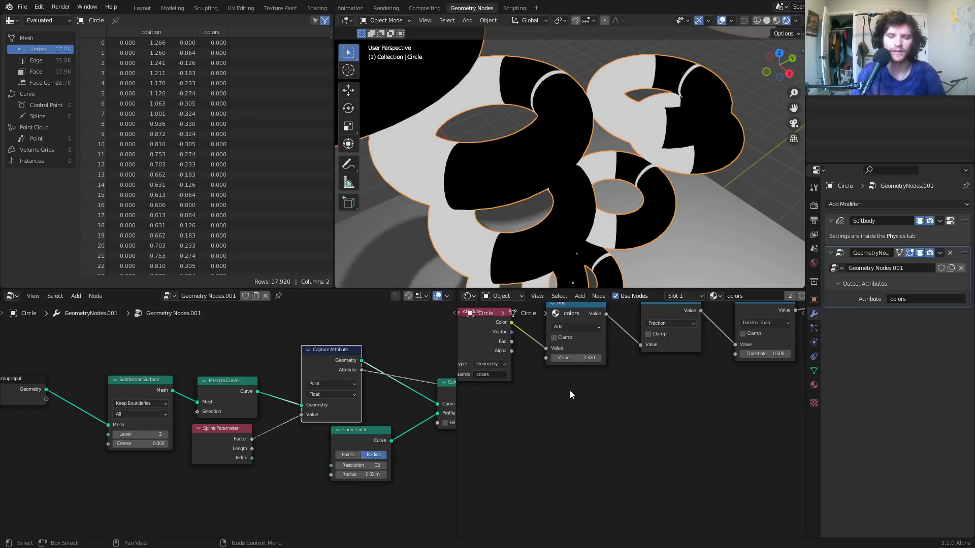
Set the Add node's value to 1.620 in the material to rotate the color split.
{"action": "scroll", "coordinate": [570, 389], "scroll_direction": "down", "scroll_amount": 3}
{"action": "left_click_drag", "start_coordinate": [593, 378], "coordinate": [607, 382]}
{"action": "scroll", "coordinate": [619, 183], "scroll_direction": "down", "scroll_amount": 6}
{"action": "scroll", "coordinate": [587, 402], "scroll_direction": "up", "scroll_amount": 3}
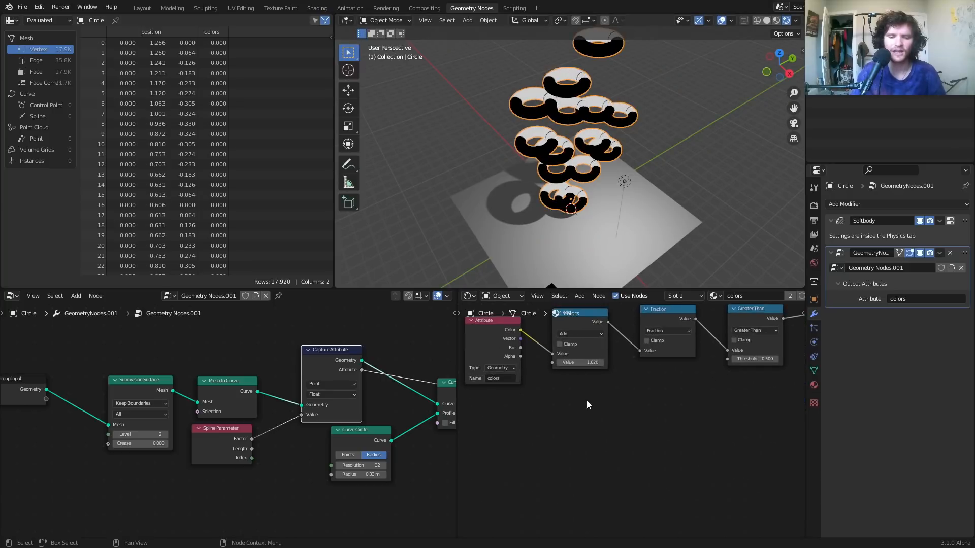
Add a Geometry node to the material below the Attribute node.
{"action": "key", "text": "shift+a"}
{"action": "left_click", "coordinate": [549, 361]}
{"action": "type", "text": "ge"}
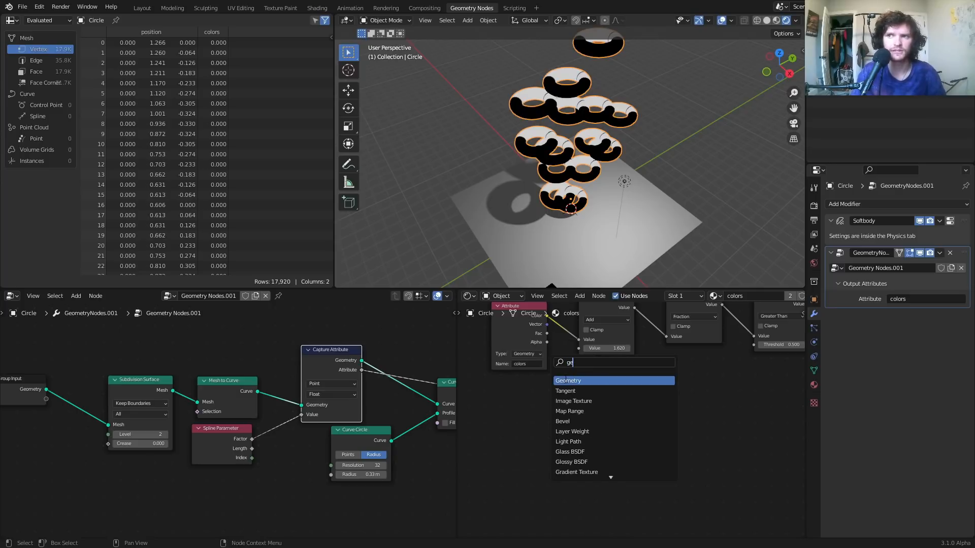
{"action": "key", "text": "Return"}
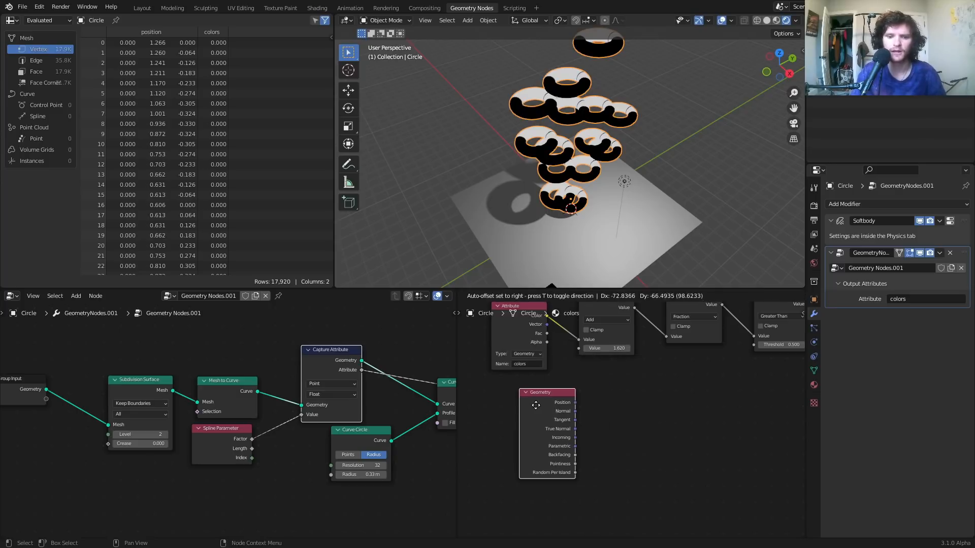
{"action": "left_click", "coordinate": [536, 405]}
Cycle the Geometry node's previewed output until Random Per Island feeds the material output.
{"action": "left_click", "coordinate": [541, 400], "text": "ctrl+shift"}
{"action": "left_click", "coordinate": [541, 400], "text": "ctrl+shift"}
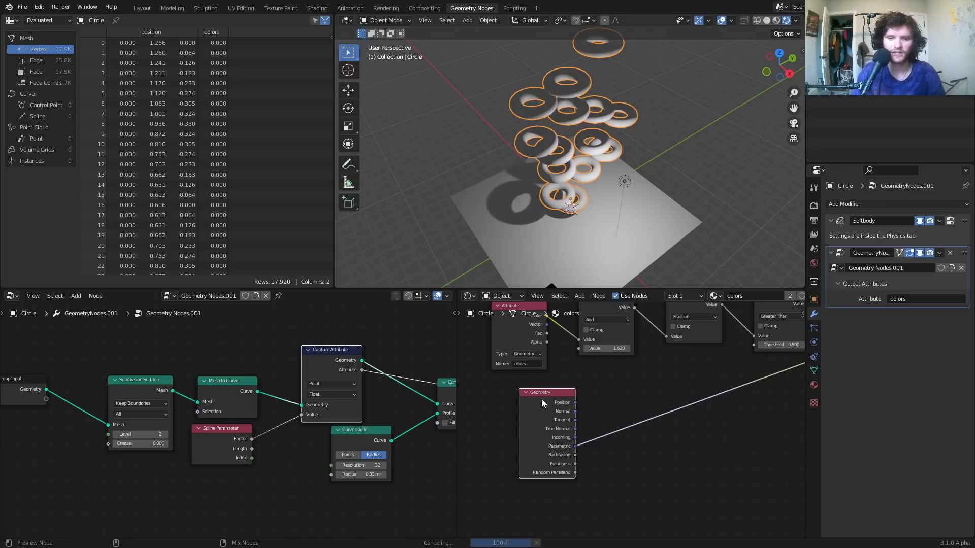
{"action": "left_click", "coordinate": [541, 399], "text": "ctrl+shift"}
{"action": "left_click", "coordinate": [542, 400], "text": "ctrl+shift"}
{"action": "left_click", "coordinate": [541, 399], "text": "ctrl+shift"}
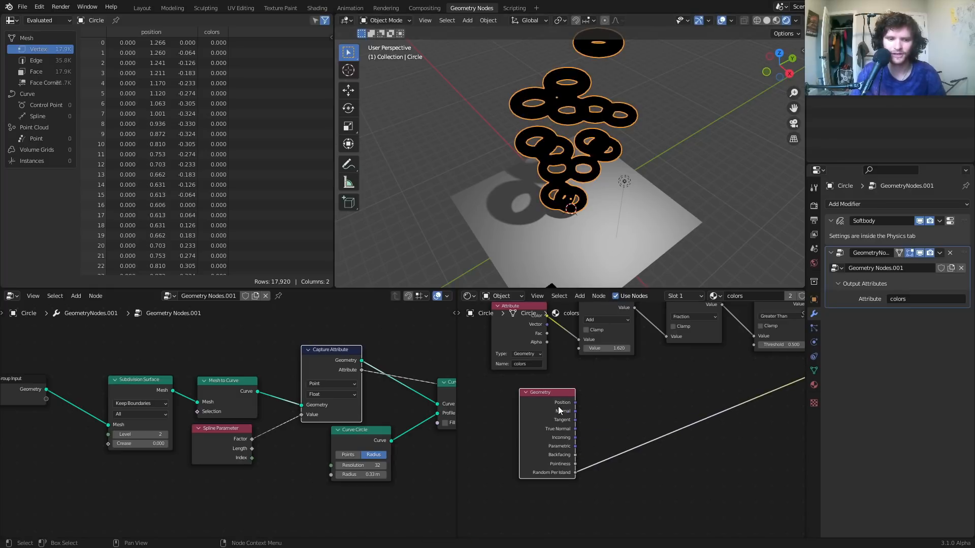
{"action": "middle_click_drag", "start_coordinate": [596, 398], "coordinate": [590, 399]}
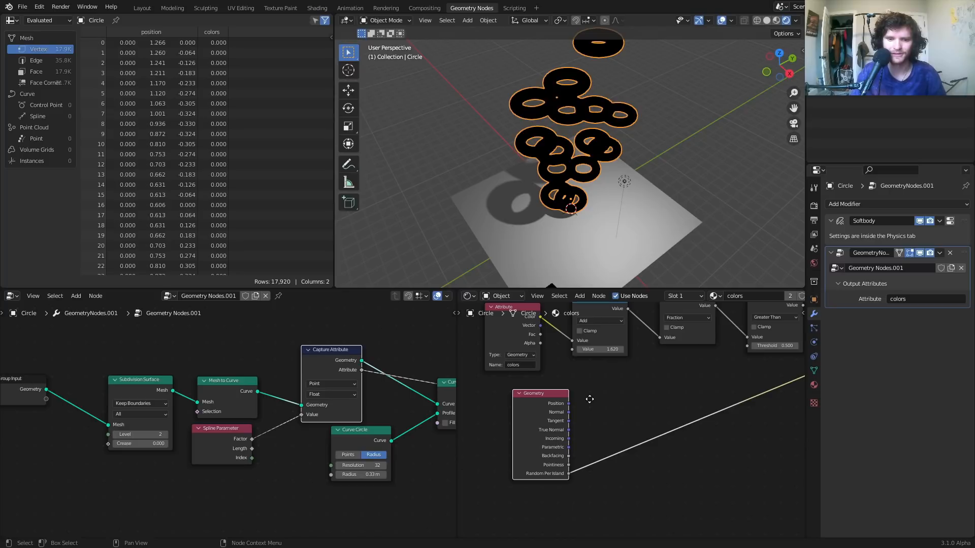
Switch the render engine to Cycles and check the random shade of each ring in the viewport.
{"action": "left_click", "coordinate": [783, 247]}
{"action": "left_click", "coordinate": [814, 206]}
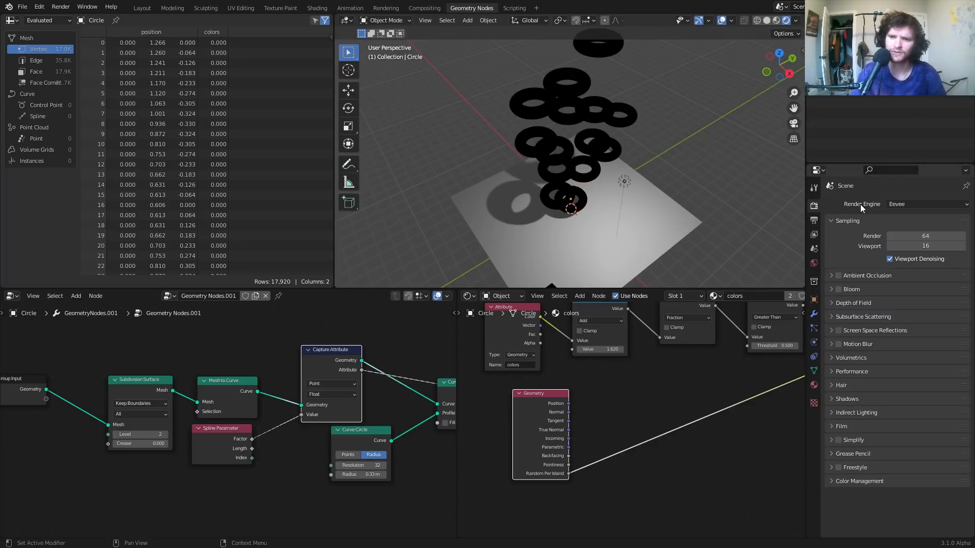
{"action": "left_click", "coordinate": [896, 204]}
{"action": "left_click", "coordinate": [898, 238]}
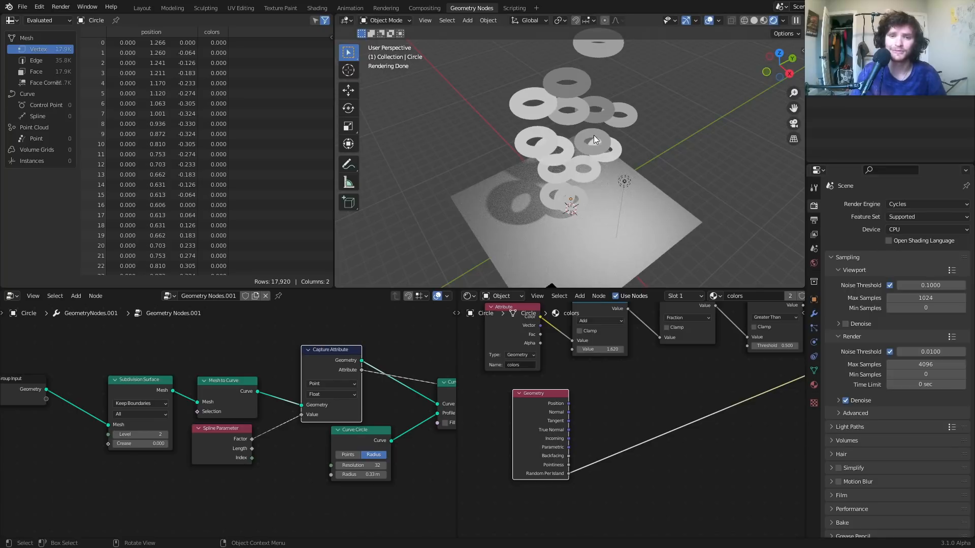
{"action": "scroll", "coordinate": [595, 141], "scroll_direction": "up", "scroll_amount": 2}
{"action": "middle_click_drag", "start_coordinate": [595, 140], "coordinate": [580, 111]}
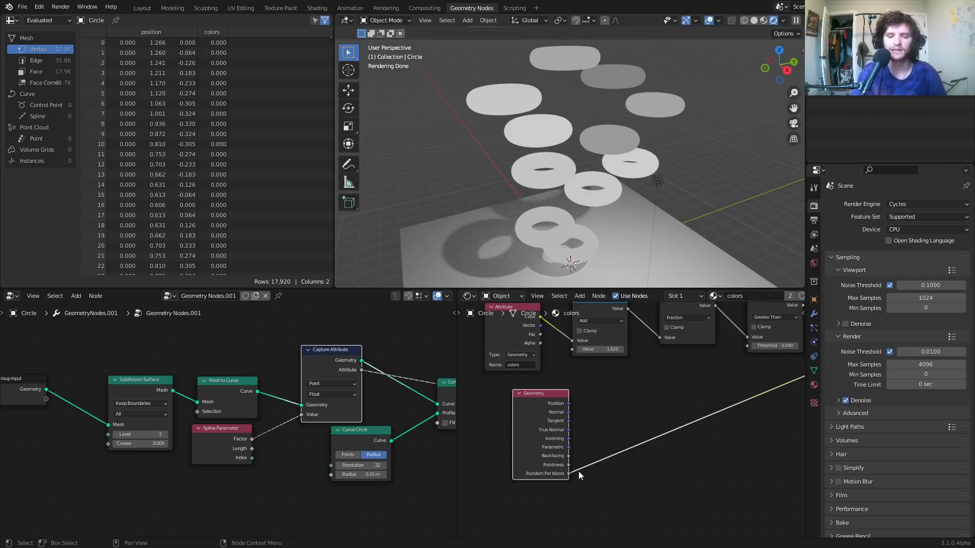
Feed Random Per Island into the Add node's second value and preview the Greater Than result on the rings.
{"action": "left_click_drag", "start_coordinate": [568, 473], "coordinate": [572, 353]}
{"action": "middle_click_drag", "start_coordinate": [652, 350], "coordinate": [443, 407]}
{"action": "left_click", "coordinate": [567, 355], "text": "ctrl+shift"}
{"action": "scroll", "coordinate": [589, 157], "scroll_direction": "down", "scroll_amount": 4}
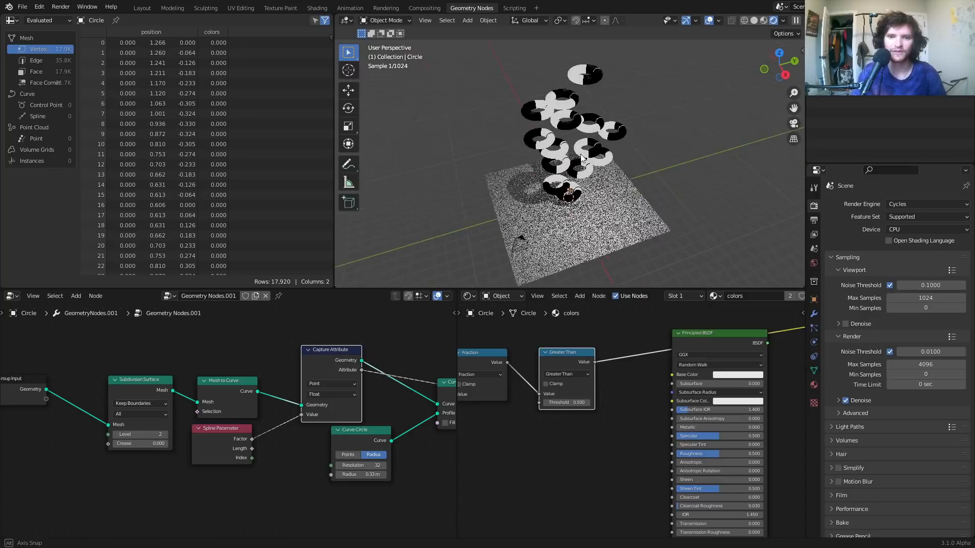
{"action": "middle_click_drag", "start_coordinate": [589, 155], "coordinate": [587, 181]}
{"action": "middle_click_drag", "start_coordinate": [601, 166], "coordinate": [595, 122]}
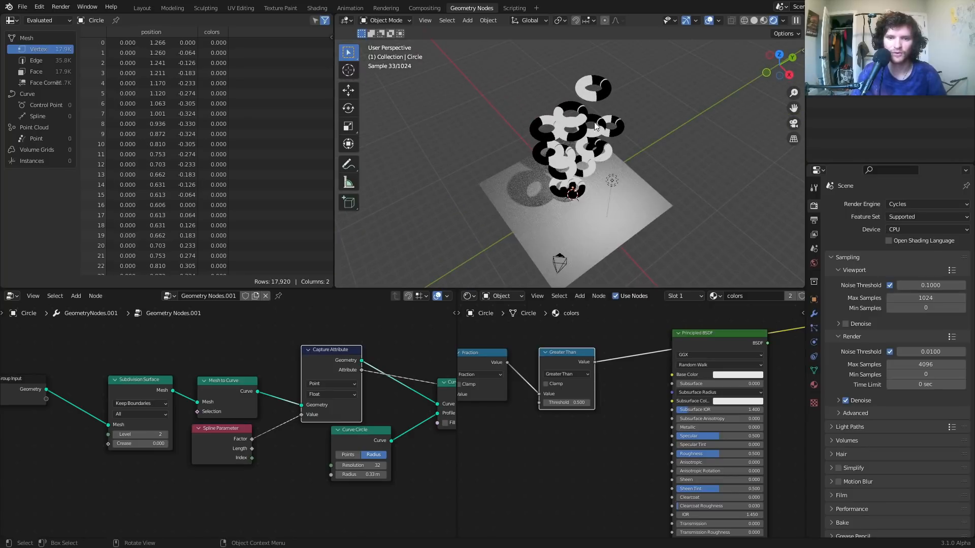
{"action": "scroll", "coordinate": [594, 122], "scroll_direction": "up", "scroll_amount": 5}
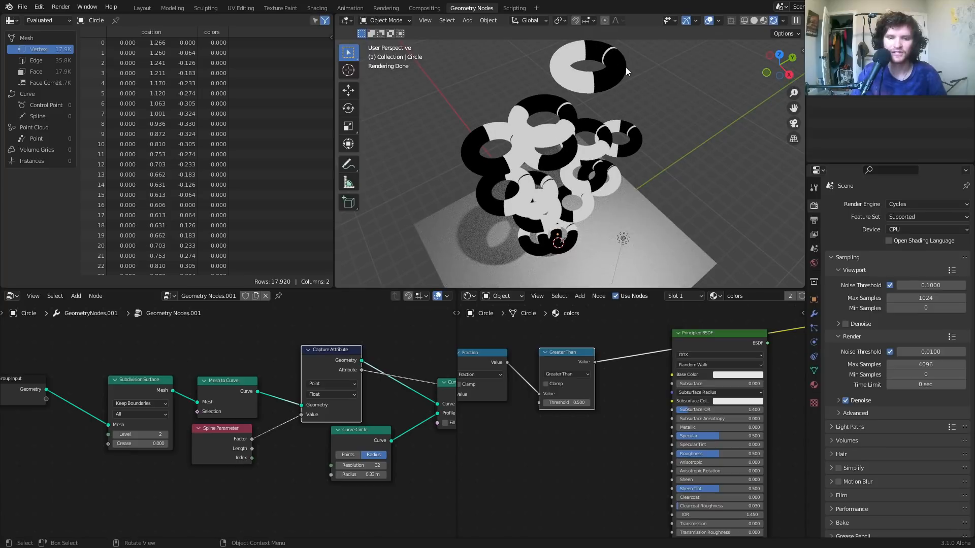
Move the Principled BSDF node down, clear of the link between Greater Than and the output.
{"action": "left_click_drag", "start_coordinate": [574, 402], "coordinate": [574, 402]}
{"action": "scroll", "coordinate": [618, 398], "scroll_direction": "down", "scroll_amount": 3}
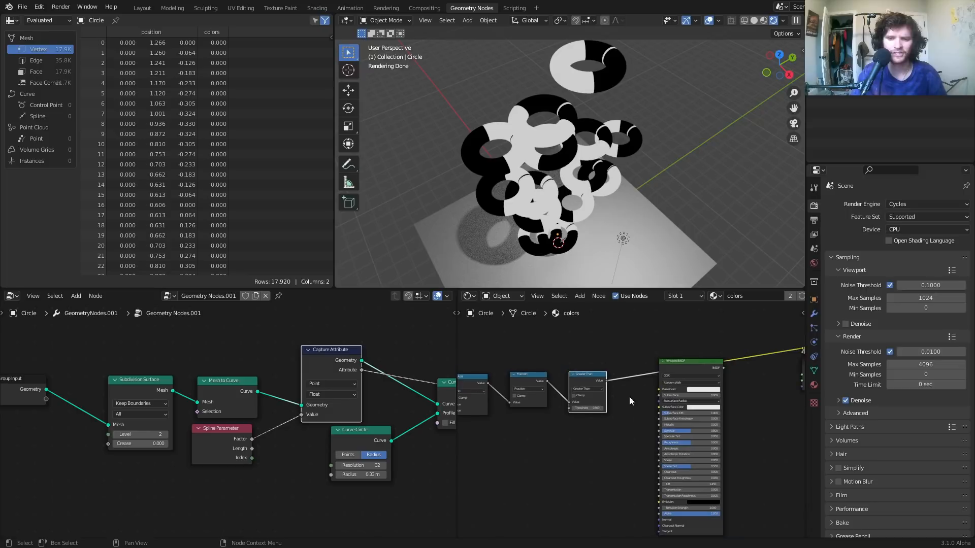
{"action": "middle_click_drag", "start_coordinate": [618, 398], "coordinate": [538, 391]}
{"action": "left_click_drag", "start_coordinate": [613, 368], "coordinate": [625, 392]}
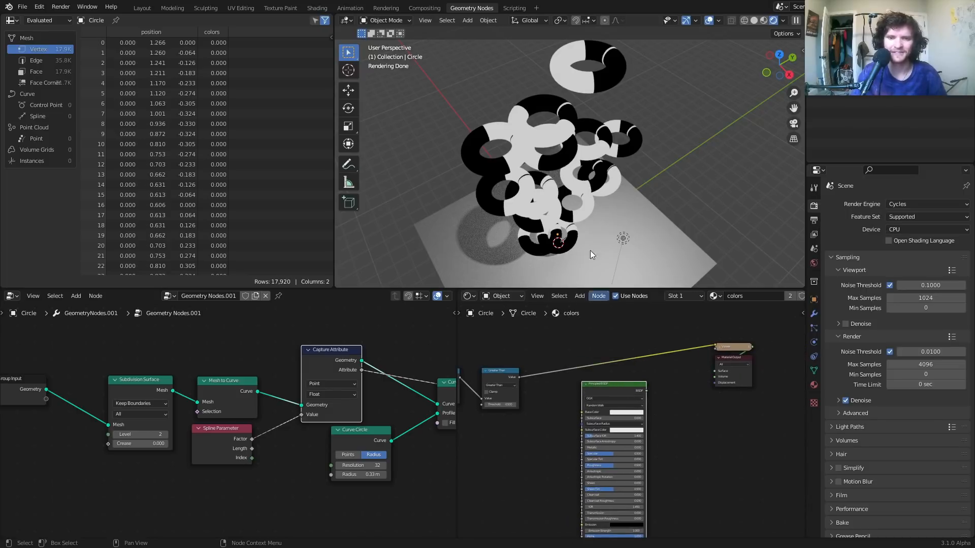
Try a higher level on the Subdivision Surface node and restore it to 2.
{"action": "key", "text": "Return"}
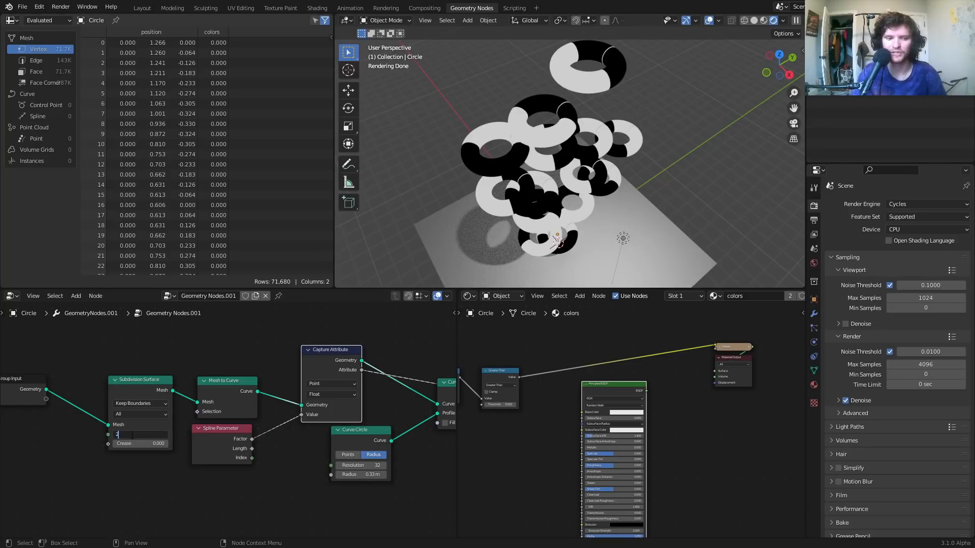
{"action": "key", "text": "Return"}
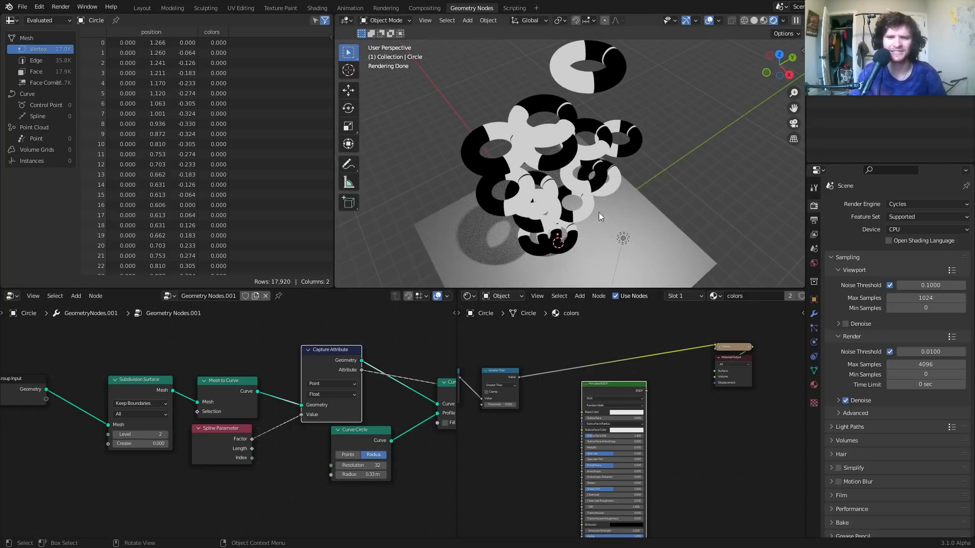
Reposition the Principled BSDF node to leave room for a color node after Greater Than.
{"action": "middle_click_drag", "start_coordinate": [538, 351], "coordinate": [660, 358]}
{"action": "scroll", "coordinate": [721, 372], "scroll_direction": "up", "scroll_amount": 2}
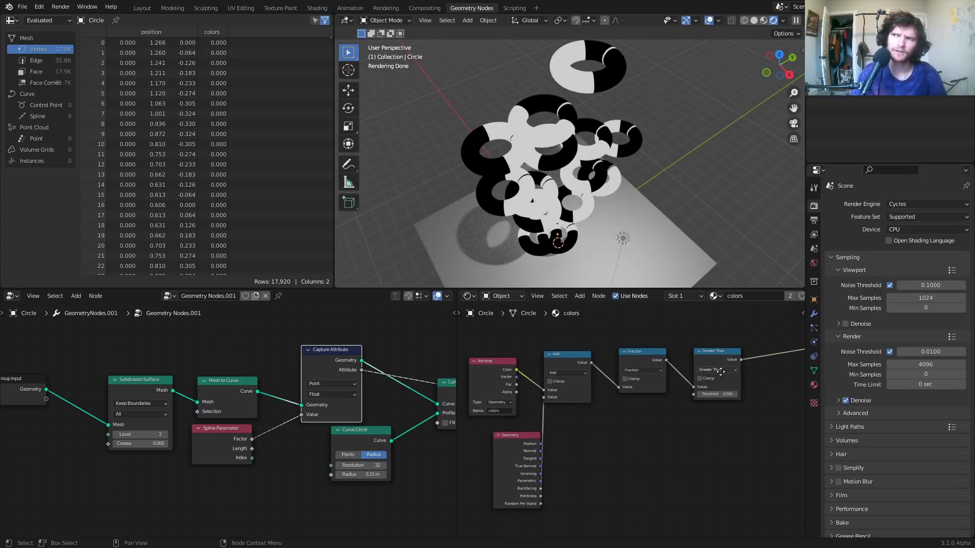
{"action": "middle_click_drag", "start_coordinate": [720, 372], "coordinate": [580, 340]}
{"action": "scroll", "coordinate": [561, 371], "scroll_direction": "up", "scroll_amount": 1}
{"action": "key", "text": "g"}
{"action": "left_click", "coordinate": [628, 389]}
{"action": "key", "text": "shift+a"}
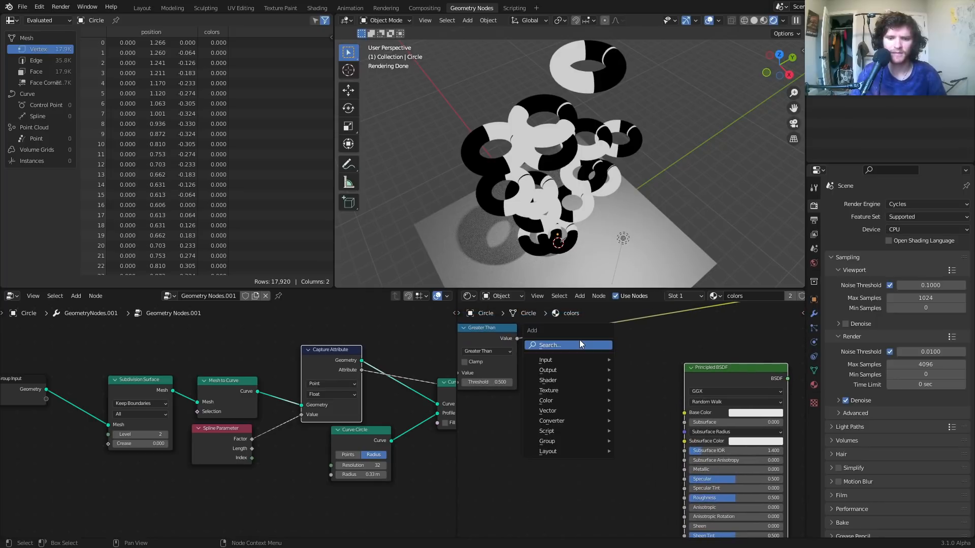
{"action": "left_click", "coordinate": [580, 339]}
{"action": "key", "text": "Escape"}
Play the falling-ring simulation with the two-tone shading and stop at frame 57.
{"action": "key", "text": "space"}
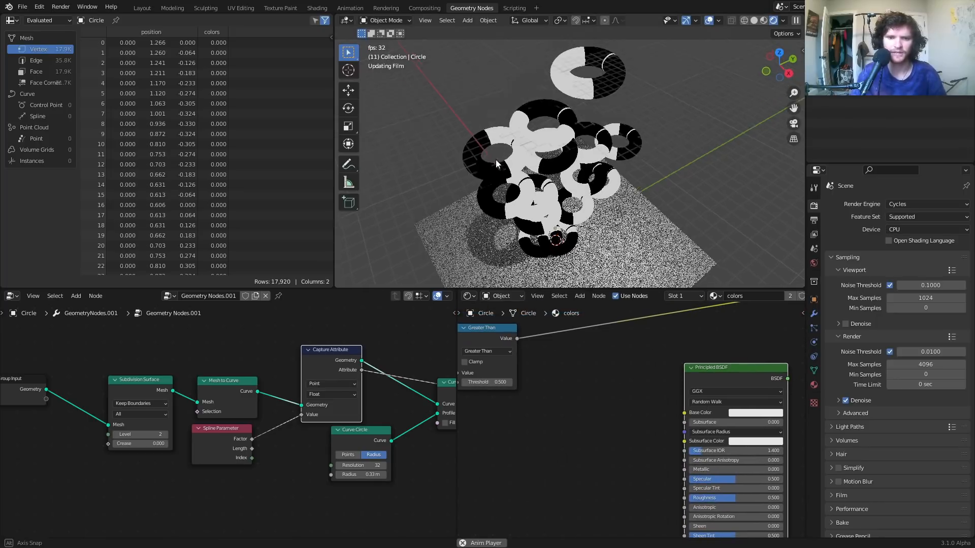
{"action": "key", "text": "space"}
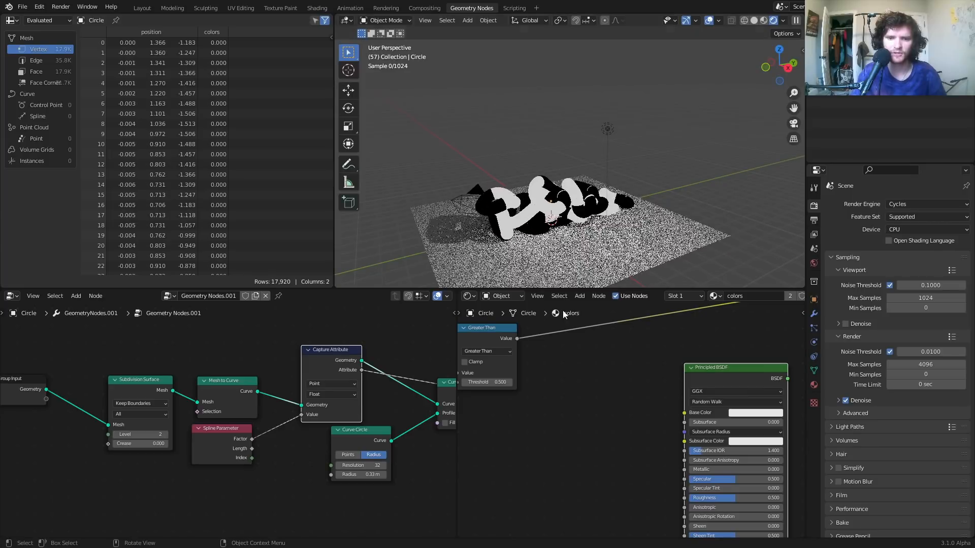
Add a MixRGB node after Greater Than and drive its factor with the Greater Than value.
{"action": "middle_click_drag", "start_coordinate": [573, 328], "coordinate": [560, 336]}
{"action": "key", "text": "shift+a"}
{"action": "left_click", "coordinate": [560, 340]}
{"action": "type", "text": "mi"}
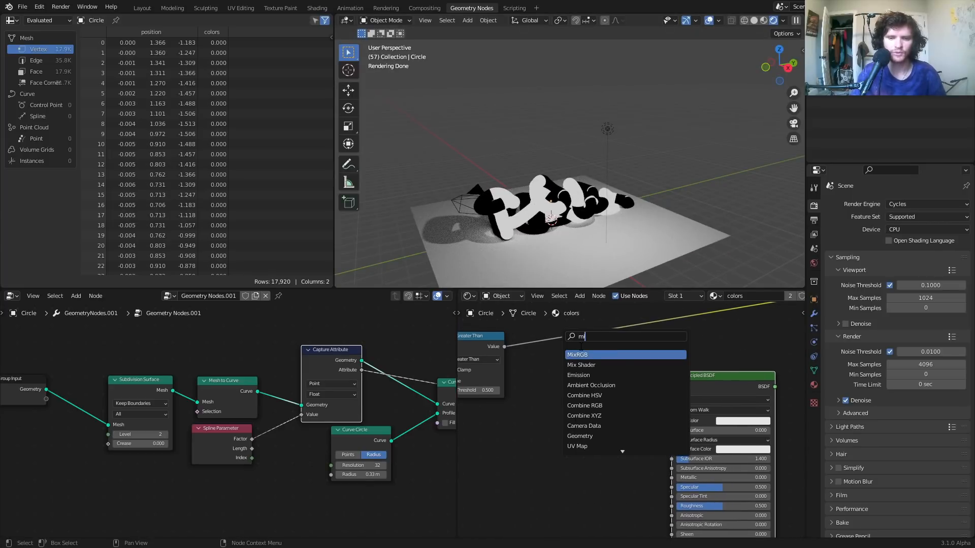
{"action": "key", "text": "Return"}
{"action": "left_click", "coordinate": [559, 378]}
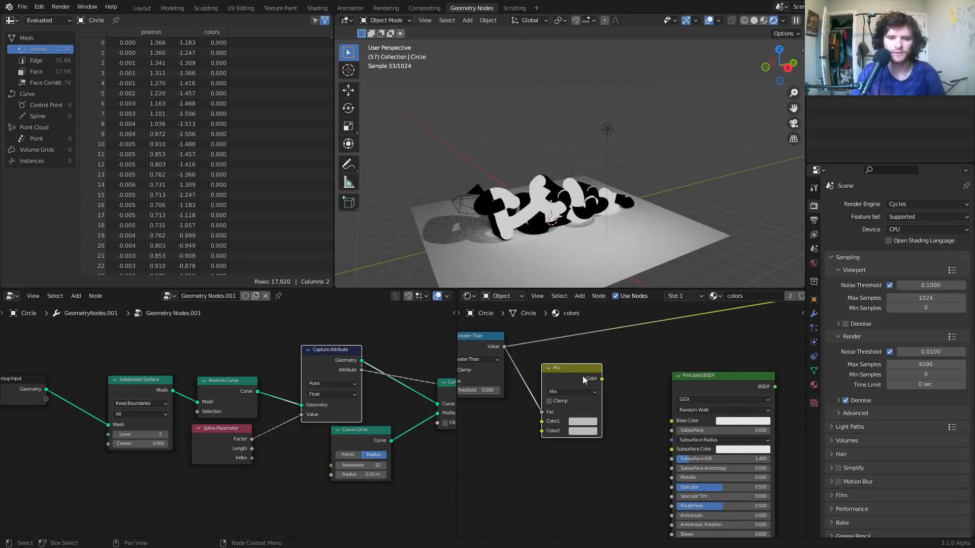
Set the Mix node's Color1 to saturated red and Color2 to orange-yellow.
{"action": "left_click", "coordinate": [583, 421]}
{"action": "left_click_drag", "start_coordinate": [591, 355], "coordinate": [604, 361]}
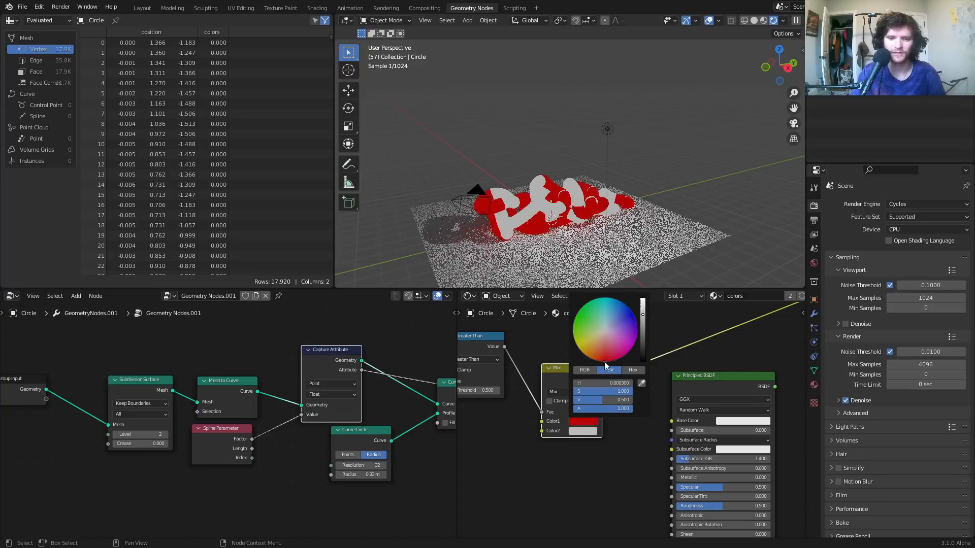
{"action": "left_click", "coordinate": [578, 432]}
{"action": "left_click", "coordinate": [583, 363]}
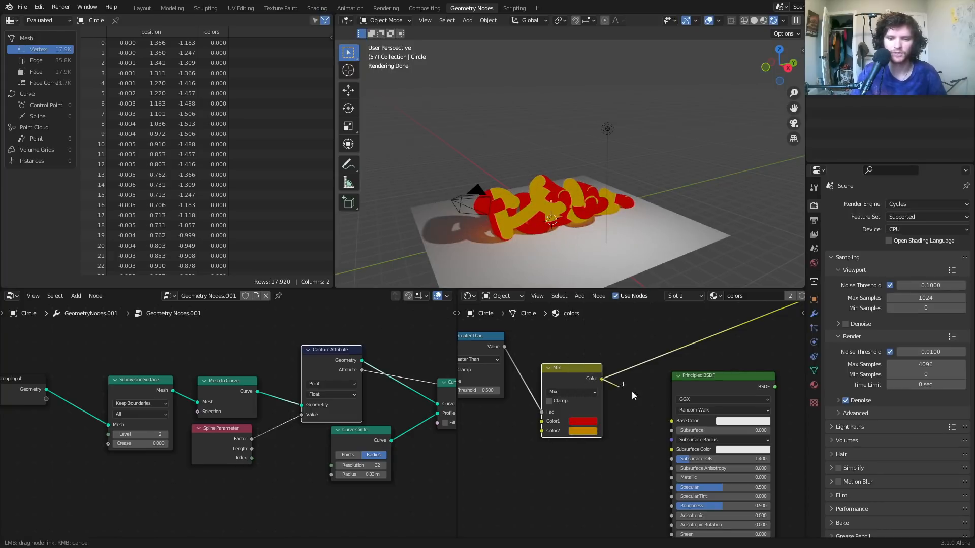
Feed the Mix color into the Principled BSDF's Base Color and raise the shader's roughness to 0.941.
{"action": "left_click_drag", "start_coordinate": [667, 419], "coordinate": [671, 420]}
{"action": "scroll", "coordinate": [568, 166], "scroll_direction": "up", "scroll_amount": 3}
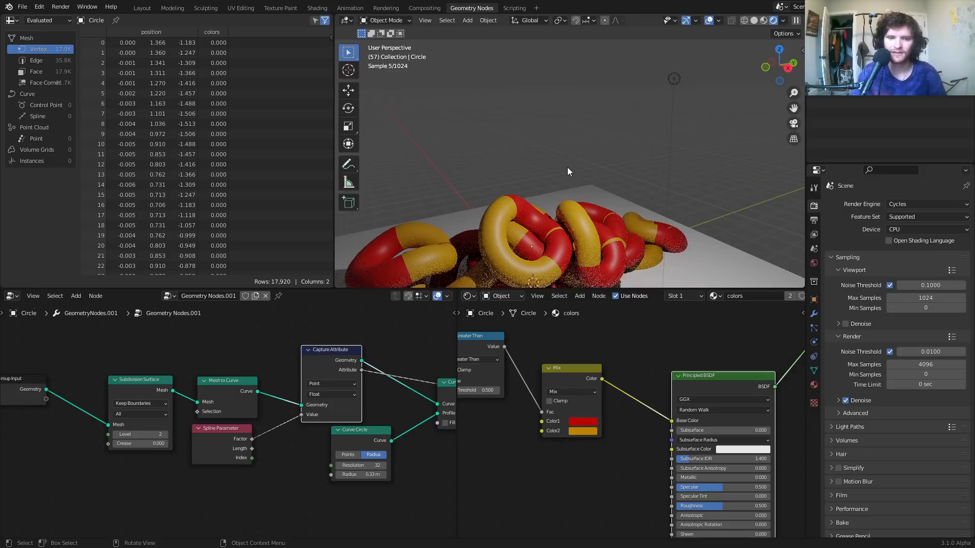
{"action": "middle_click_drag", "start_coordinate": [704, 464], "coordinate": [627, 395]}
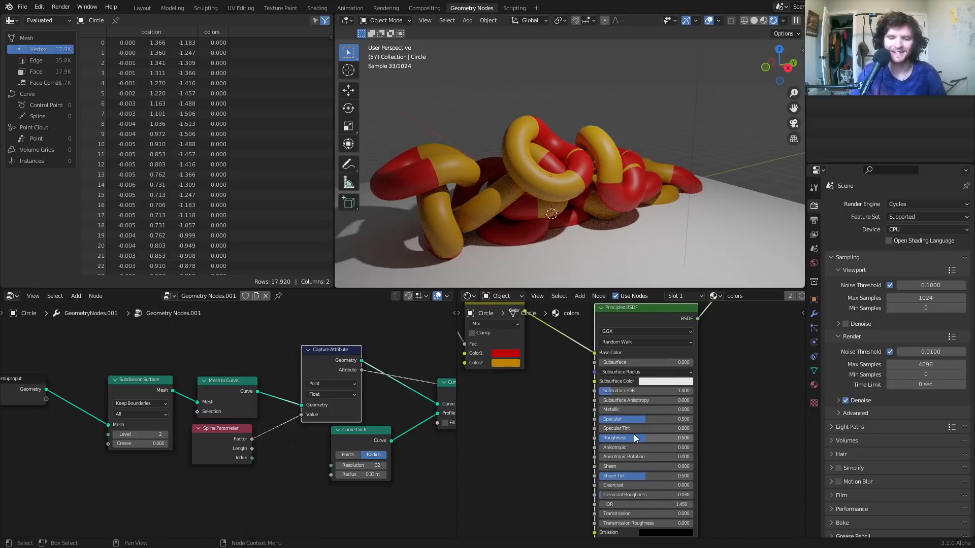
{"action": "left_click_drag", "start_coordinate": [634, 437], "coordinate": [687, 437]}
{"action": "middle_click_drag", "start_coordinate": [491, 377], "coordinate": [592, 377]}
{"action": "key", "text": "shift+a"}
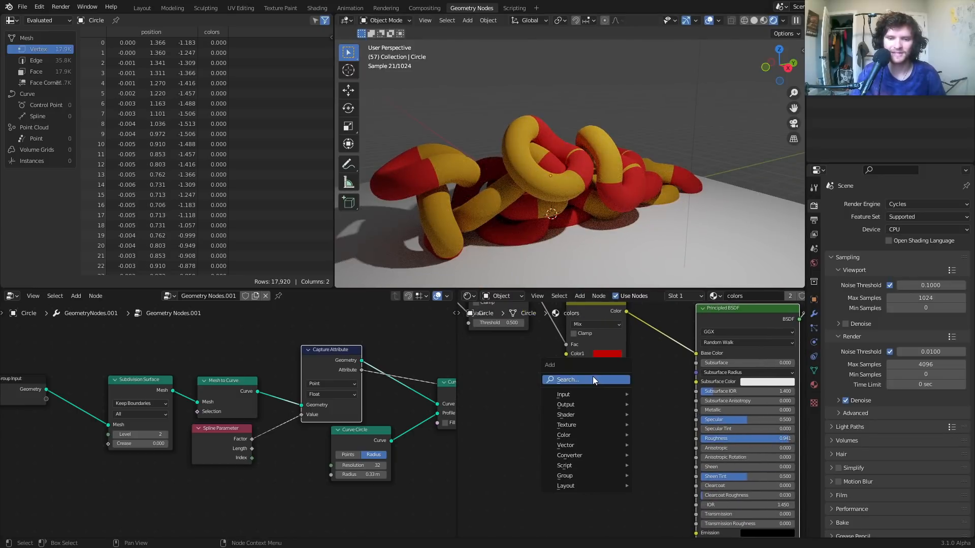
{"action": "left_click", "coordinate": [593, 379]}
{"action": "type", "text": "noi"}
{"action": "key", "text": "Down"}
{"action": "key", "text": "Return"}
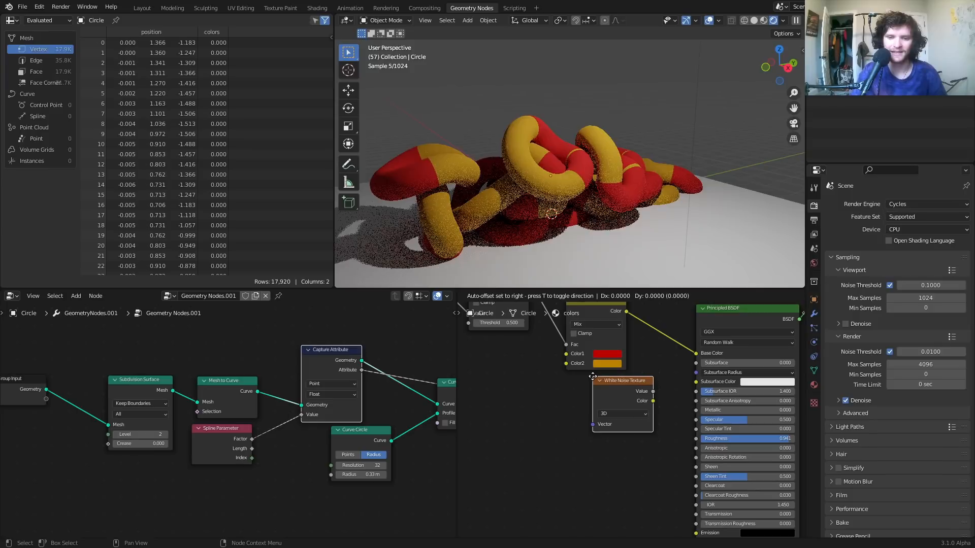
{"action": "right_click", "coordinate": [592, 376]}
Add a Noise Texture node to the material below the Mix node.
{"action": "key", "text": "shift+a"}
{"action": "left_click", "coordinate": [583, 355]}
{"action": "type", "text": "n"}
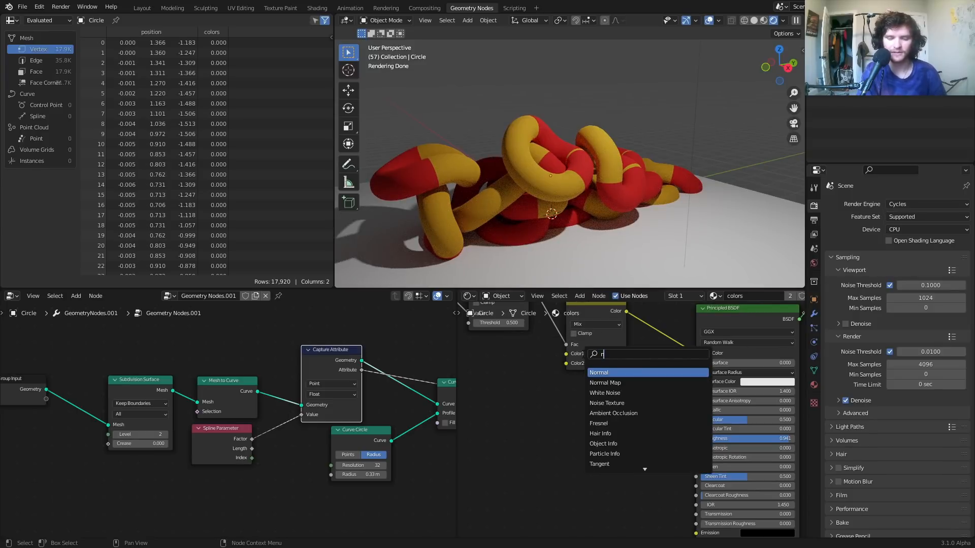
{"action": "type", "text": "ois"}
{"action": "key", "text": "Down"}
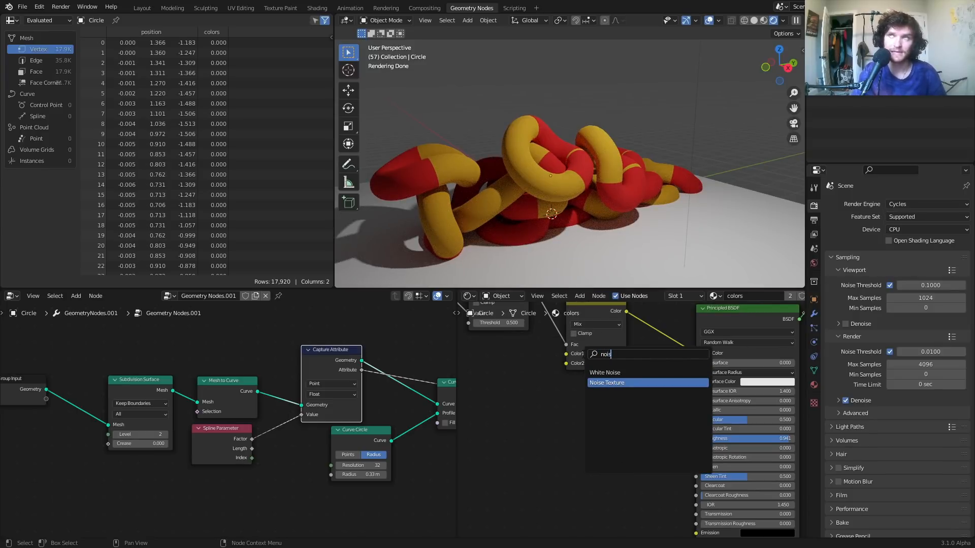
{"action": "key", "text": "Return"}
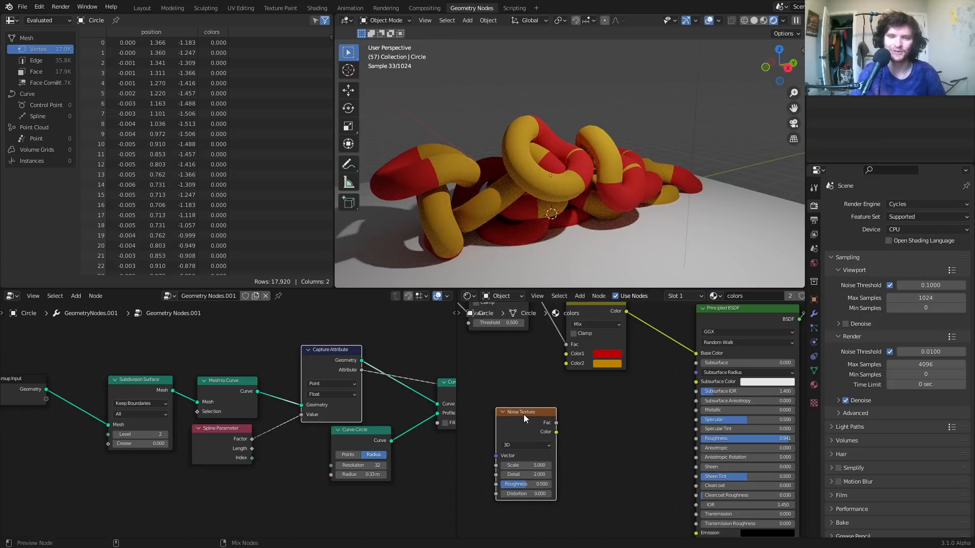
Preview the Noise Texture on the rings and replay the simulation, stopping at frame 52.
{"action": "left_click", "coordinate": [524, 416], "text": "ctrl+shift"}
{"action": "middle_click_drag", "start_coordinate": [524, 416], "coordinate": [581, 408]}
{"action": "key", "text": "space"}
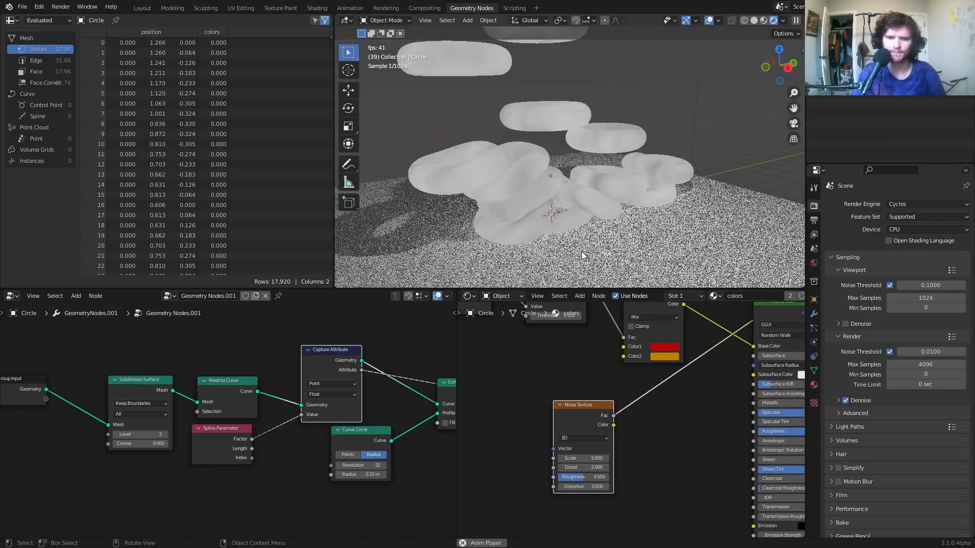
{"action": "key", "text": "space"}
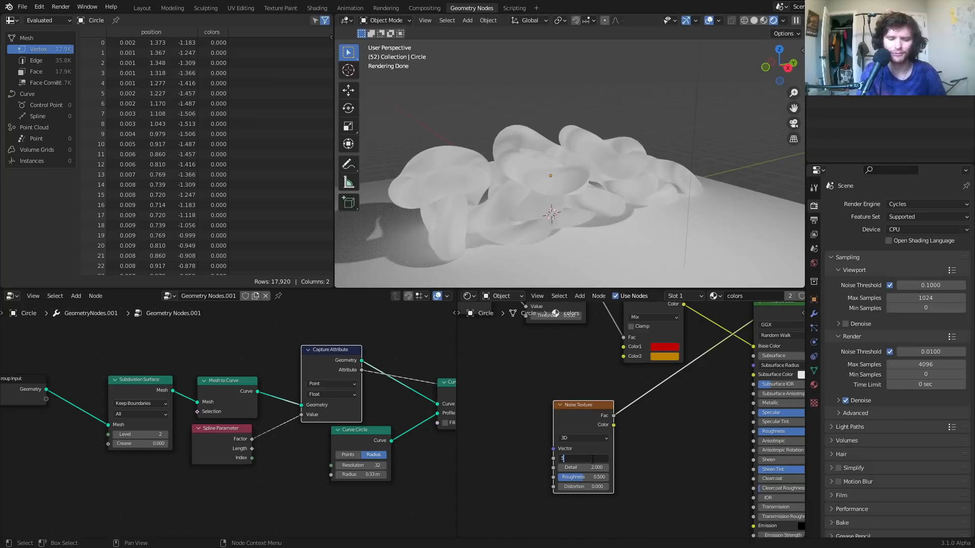
Set the Noise Texture's scale to 100.
{"action": "key", "text": "BackSpace"}
{"action": "type", "text": "10"}
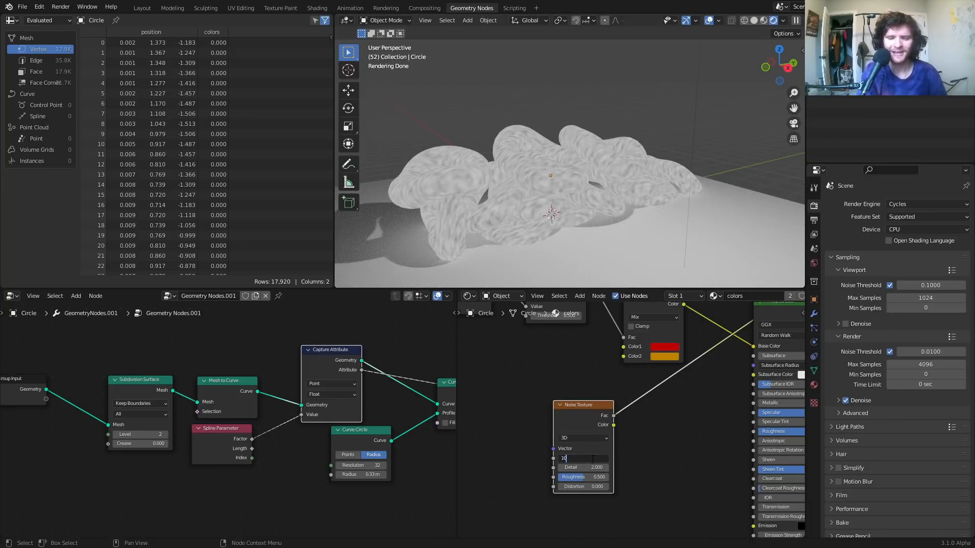
{"action": "key", "text": "Return"}
Add a Bump node after the Noise Texture and feed the noise factor into its Height.
{"action": "key", "text": "shift+a"}
{"action": "type", "text": "b"}
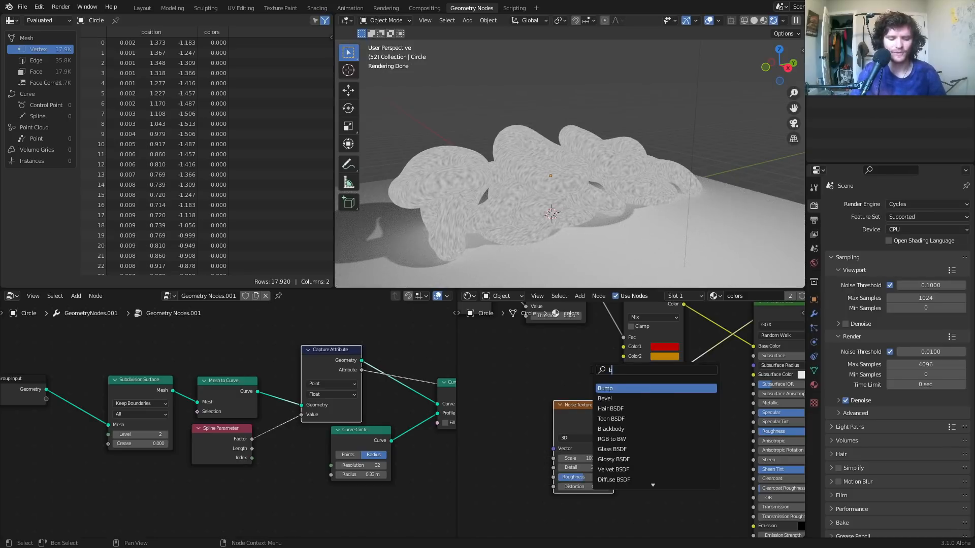
{"action": "type", "text": "um"}
{"action": "left_click", "coordinate": [612, 387]}
{"action": "left_click", "coordinate": [667, 393]}
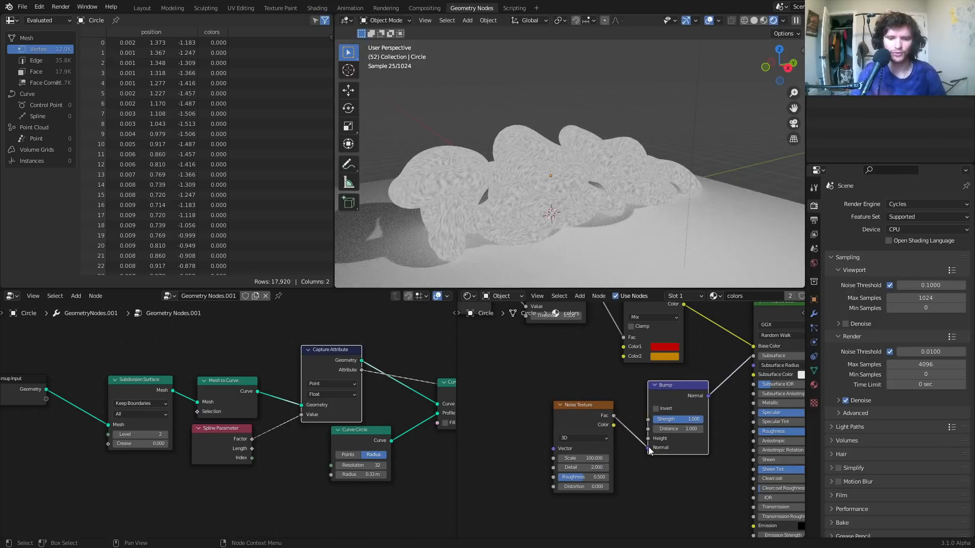
{"action": "middle_click_drag", "start_coordinate": [672, 389], "coordinate": [543, 356]}
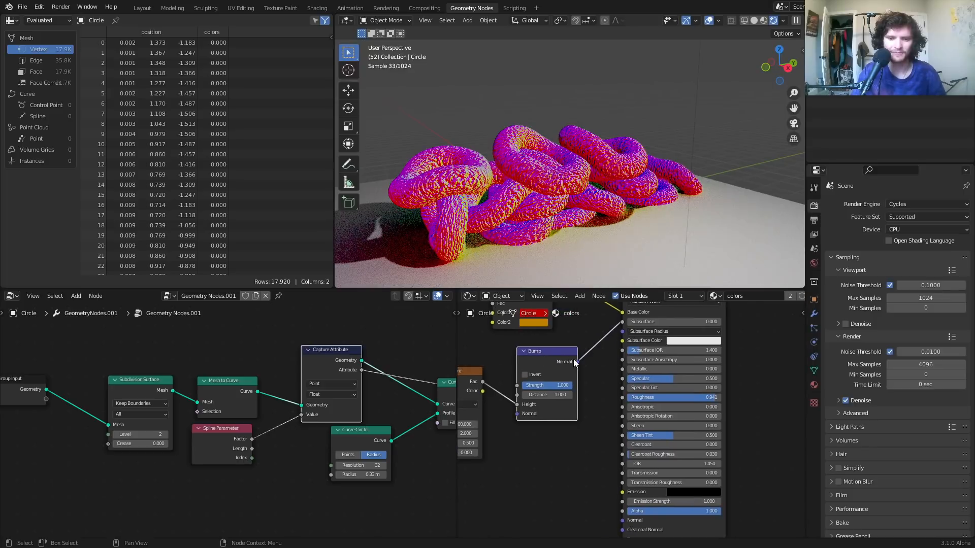
Link the Bump output to the Principled BSDF's Normal input and restore the shader to the material output.
{"action": "left_click_drag", "start_coordinate": [576, 361], "coordinate": [623, 518]}
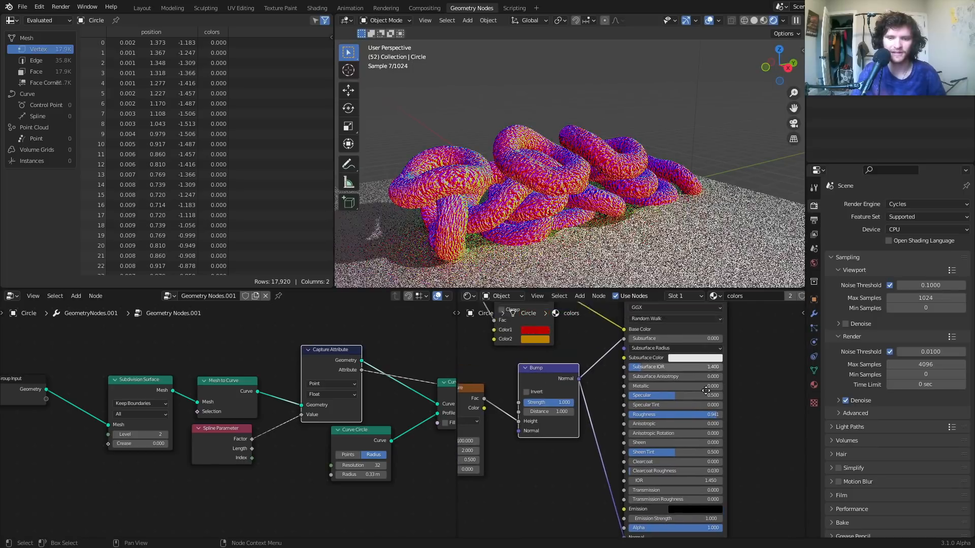
{"action": "middle_click_drag", "start_coordinate": [706, 391], "coordinate": [699, 447]}
{"action": "left_click_drag", "start_coordinate": [617, 395], "coordinate": [594, 376]}
Set the Bump node's strength to 0.5.
{"action": "middle_click_drag", "start_coordinate": [559, 439], "coordinate": [584, 434]}
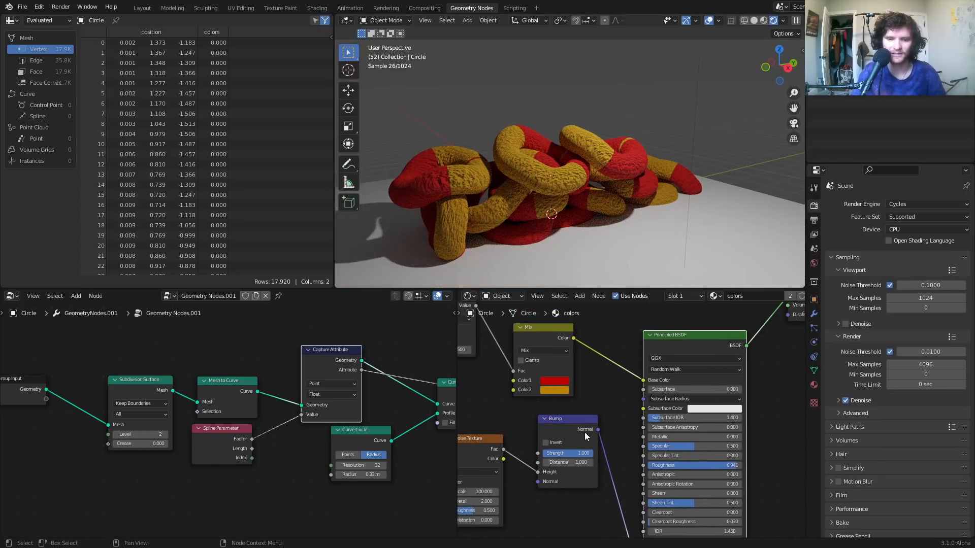
{"action": "type", "text": "0.5"}
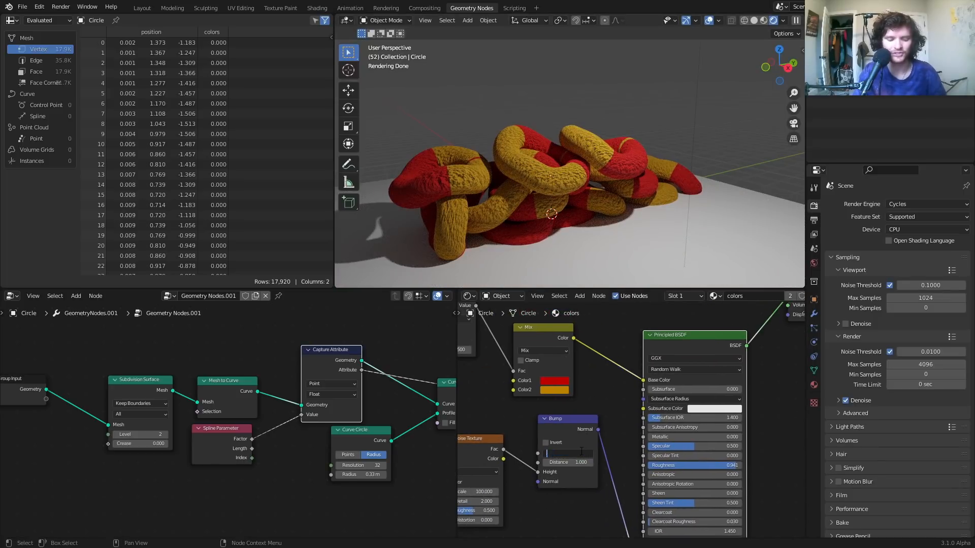
{"action": "key", "text": "Return"}
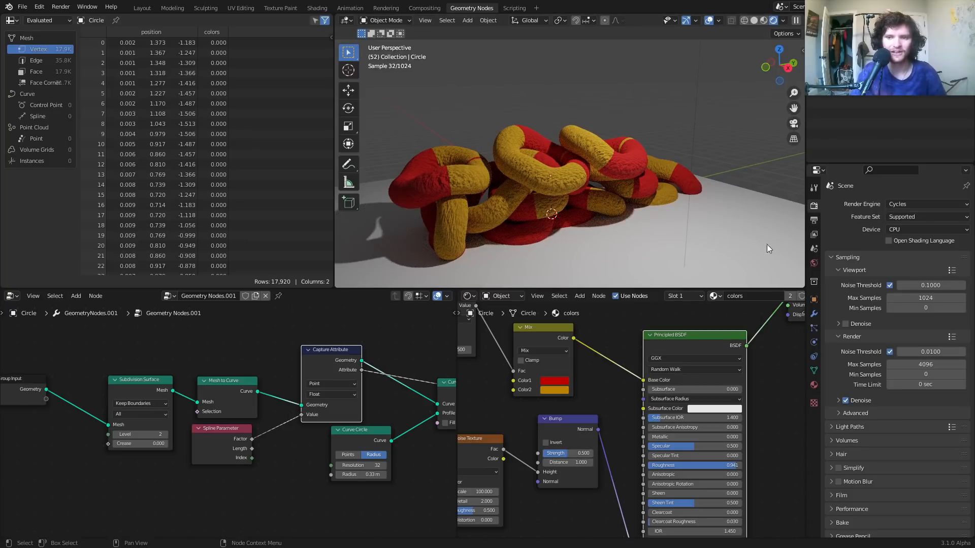
Delete the light object from the scene.
{"action": "left_click", "coordinate": [861, 72]}
{"action": "key", "text": "x"}
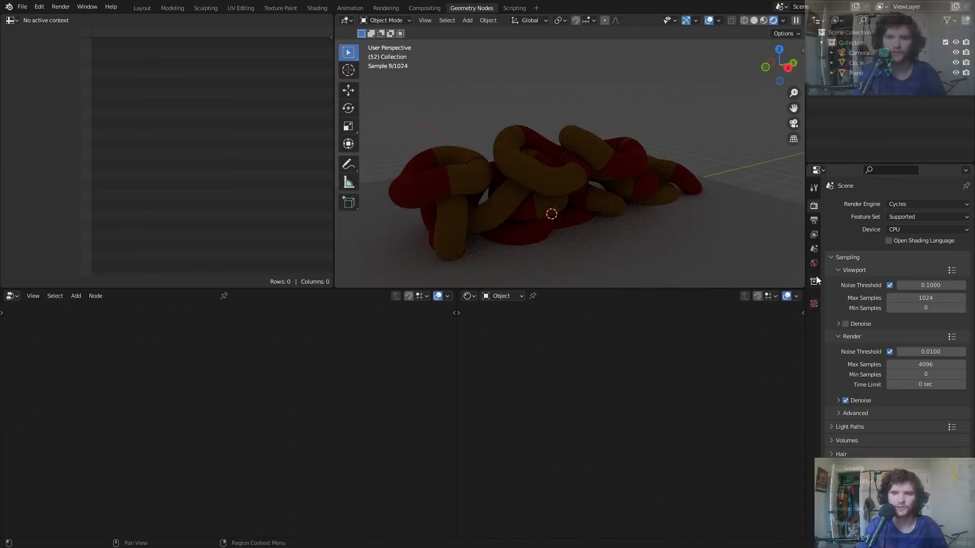
Switch the Cycles render device to GPU Compute.
{"action": "left_click", "coordinate": [814, 263]}
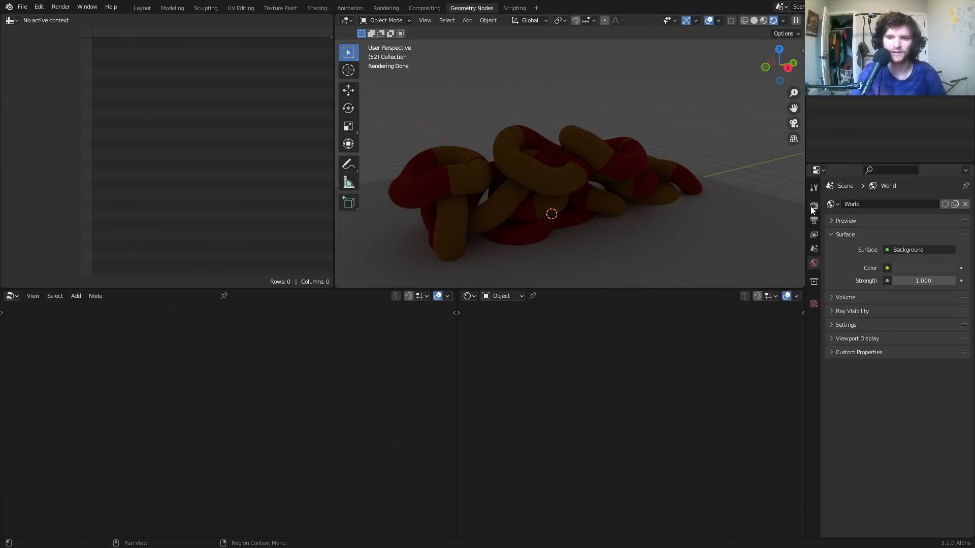
{"action": "left_click", "coordinate": [813, 206]}
{"action": "left_click", "coordinate": [897, 229]}
{"action": "left_click", "coordinate": [903, 252]}
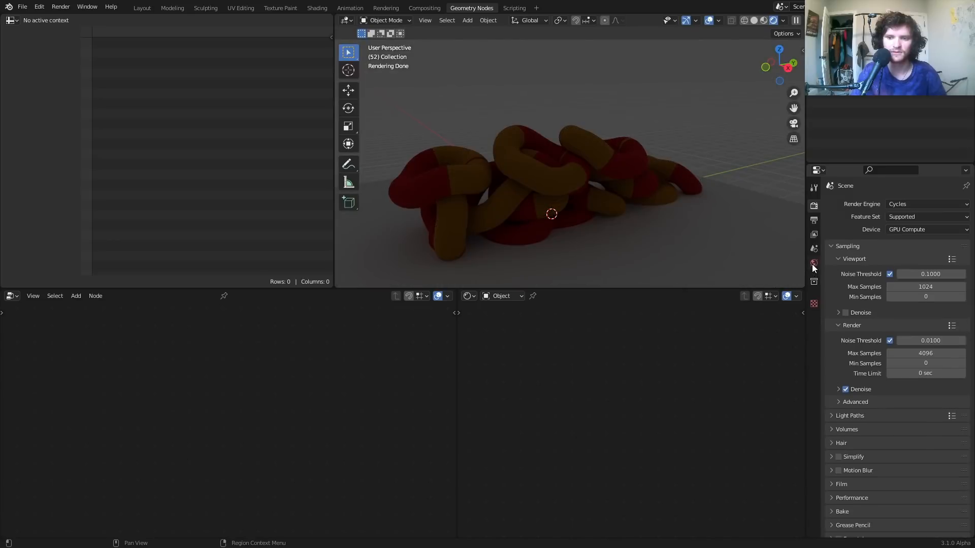
Drive the world background color with an Environment Texture and load leadenhall_market_2k.hdr from the HDRIs folder.
{"action": "left_click", "coordinate": [813, 264]}
{"action": "left_click", "coordinate": [911, 268]}
{"action": "left_click", "coordinate": [711, 311]}
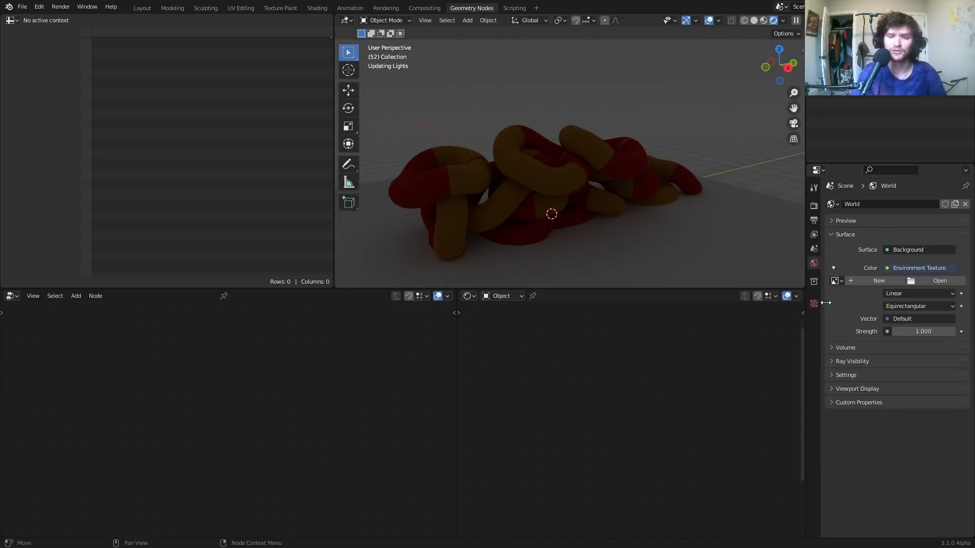
{"action": "left_click", "coordinate": [925, 281]}
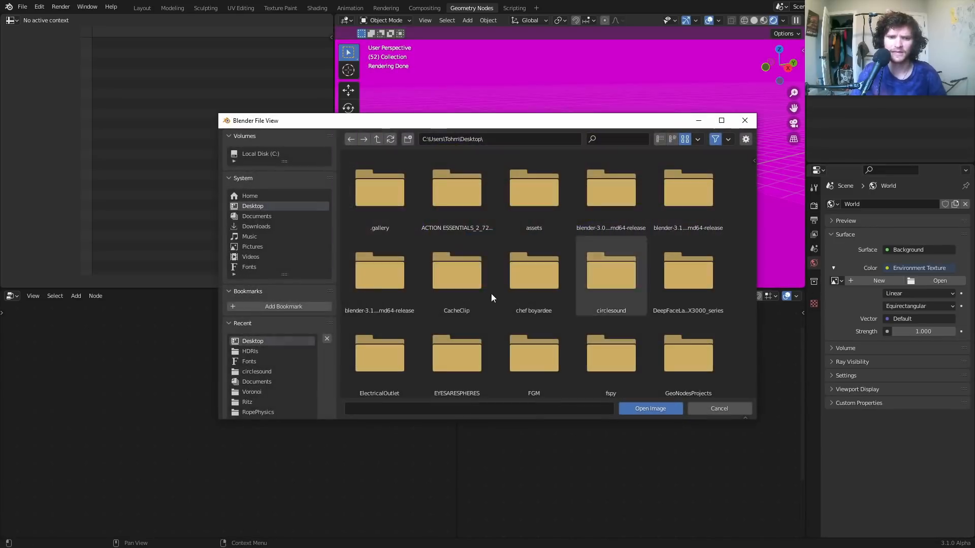
{"action": "left_click", "coordinate": [244, 355]}
{"action": "double_click", "coordinate": [449, 281]}
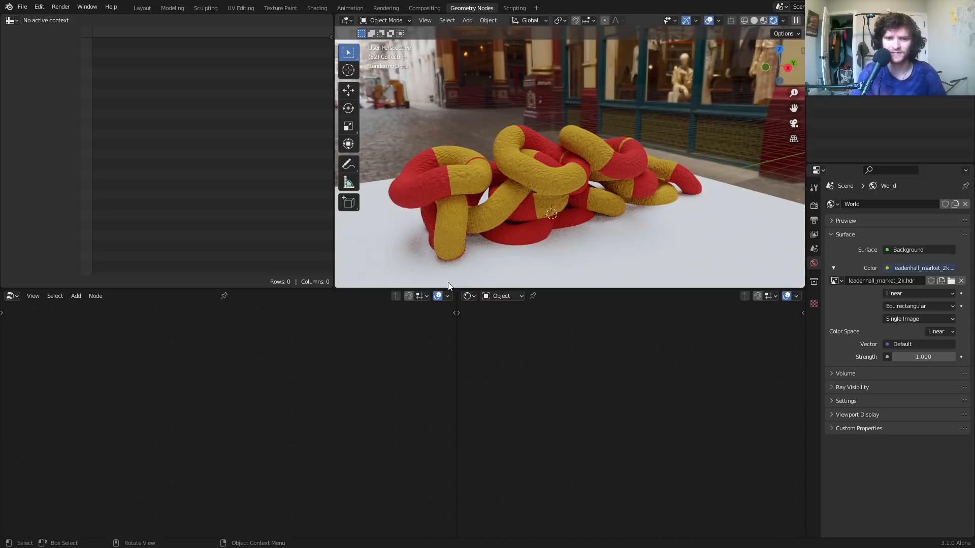
Replace the world environment image with the peppermint_powerplant_2k HDRI.
{"action": "left_click", "coordinate": [951, 281]}
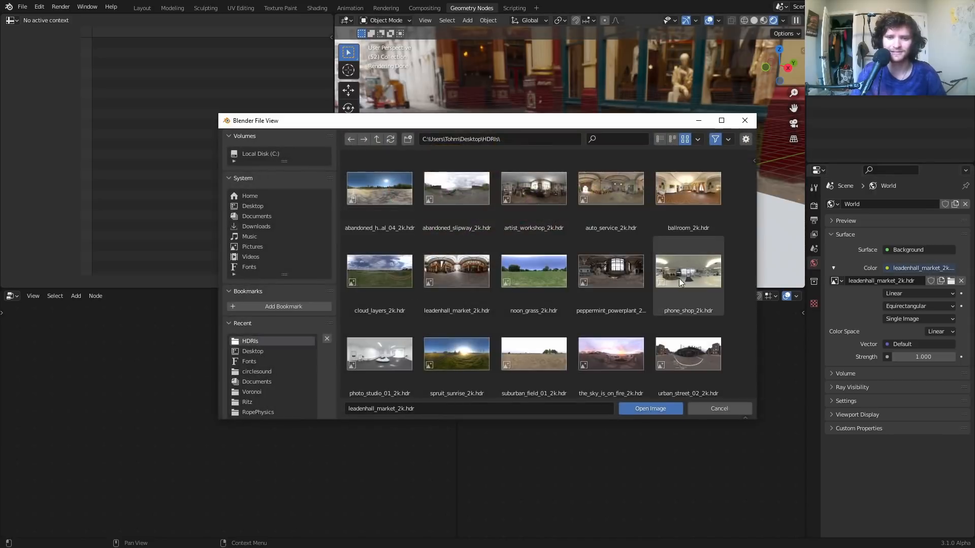
{"action": "double_click", "coordinate": [632, 276]}
{"action": "middle_click_drag", "start_coordinate": [548, 168], "coordinate": [586, 200]}
On the rings' Principled BSDF, set Subsurface to 0.236 and change the Subsurface Color to orange.
{"action": "left_click", "coordinate": [573, 193]}
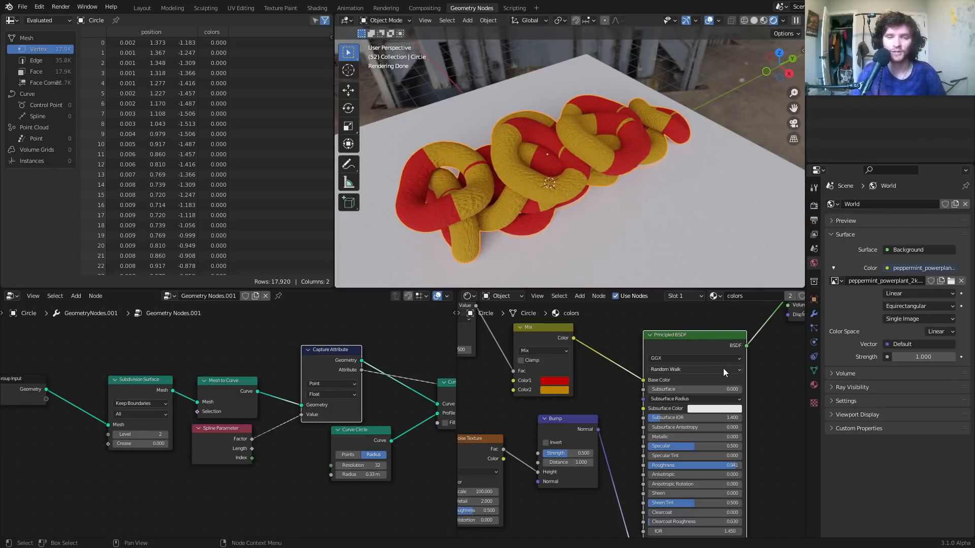
{"action": "middle_click_drag", "start_coordinate": [608, 178], "coordinate": [614, 157]}
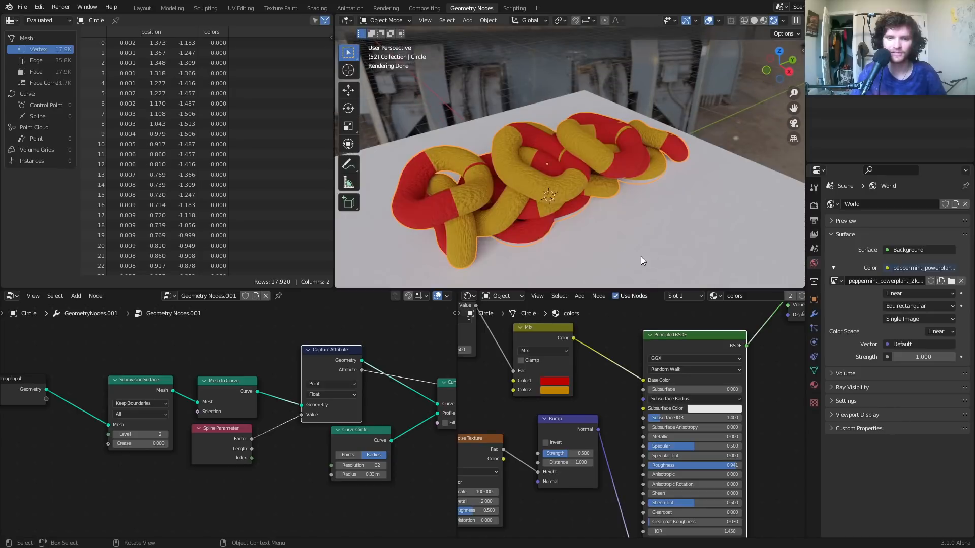
{"action": "scroll", "coordinate": [658, 406], "scroll_direction": "up", "scroll_amount": 2}
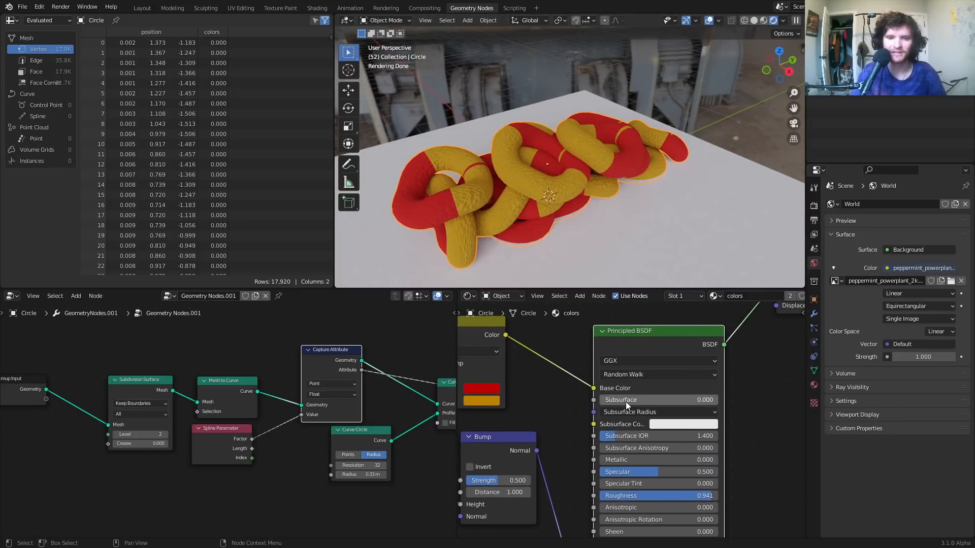
{"action": "scroll", "coordinate": [626, 401], "scroll_direction": "up", "scroll_amount": 1}
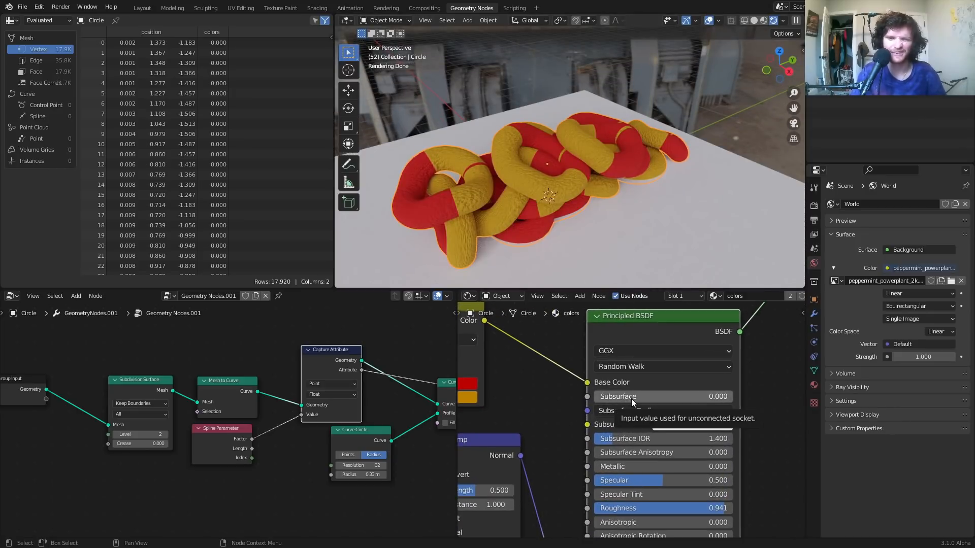
{"action": "left_click_drag", "start_coordinate": [626, 398], "coordinate": [627, 400]}
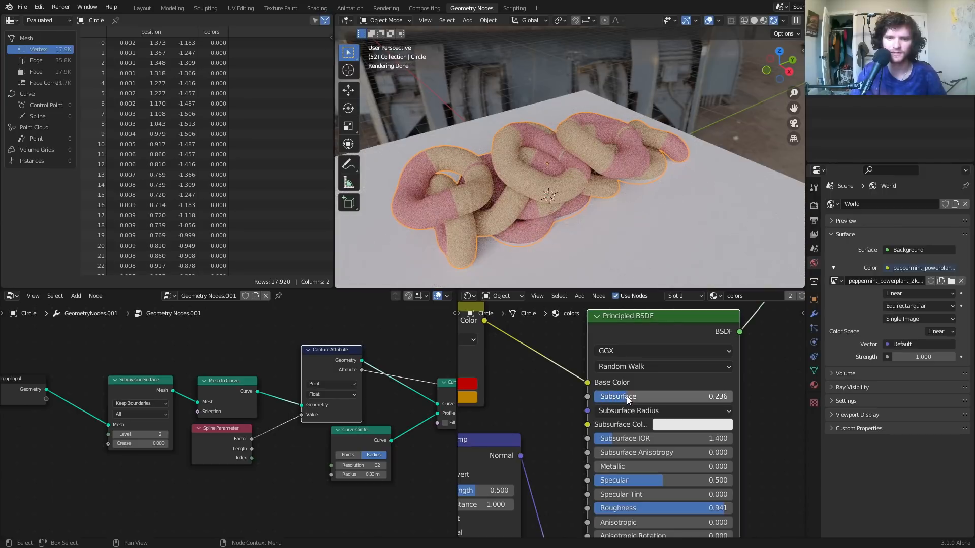
{"action": "left_click", "coordinate": [673, 424]}
{"action": "left_click", "coordinate": [697, 326]}
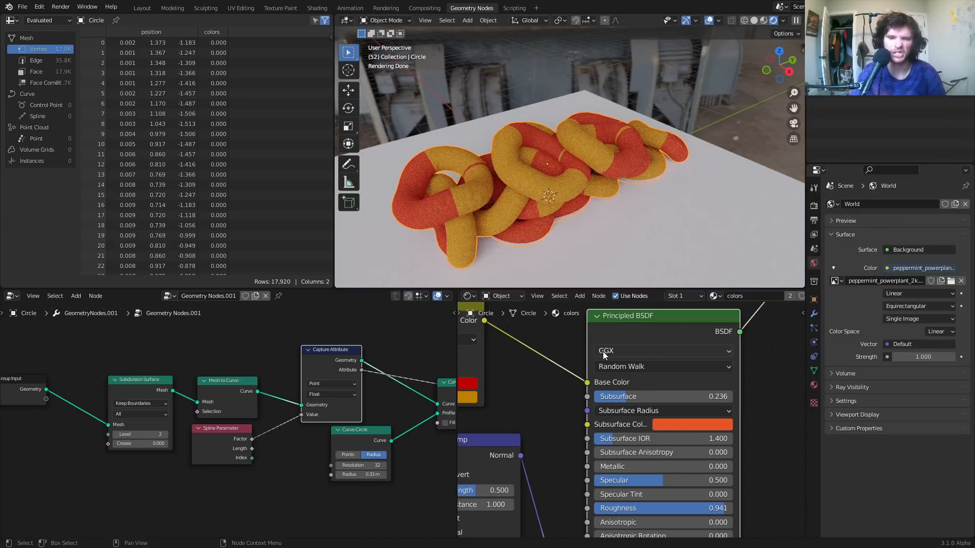
Set the Principled BSDF's Subsurface to 0.341, undoing the trial change to it.
{"action": "left_click_drag", "start_coordinate": [640, 395], "coordinate": [587, 333]}
{"action": "key", "text": "ctrl+z"}
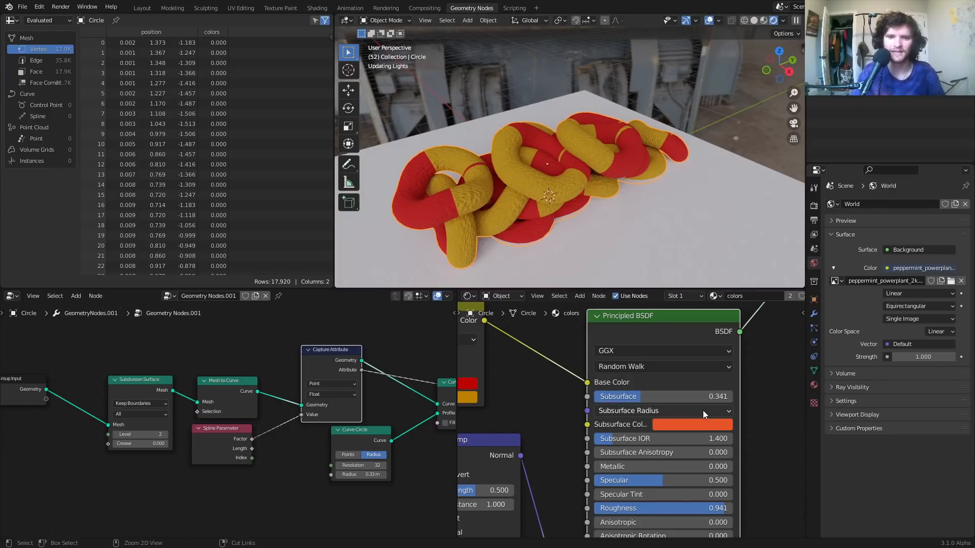
{"action": "scroll", "coordinate": [584, 370], "scroll_direction": "down", "scroll_amount": 2}
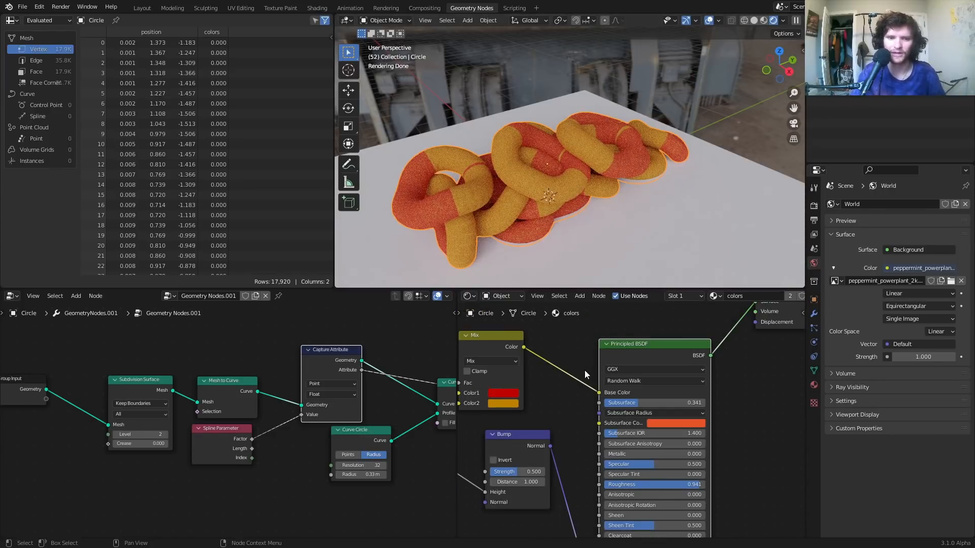
Move the Set Material node and the nodes at the end of the geometry tree away from Curve to Mesh to free space.
{"action": "scroll", "coordinate": [329, 385], "scroll_direction": "right", "scroll_amount": 5, "text": "ctrl"}
{"action": "middle_click_drag", "start_coordinate": [331, 388], "coordinate": [262, 405]}
{"action": "left_click_drag", "start_coordinate": [287, 429], "coordinate": [335, 377]}
{"action": "key", "text": "g"}
{"action": "left_click", "coordinate": [466, 382]}
{"action": "middle_click_drag", "start_coordinate": [331, 374], "coordinate": [326, 389]}
{"action": "left_click_drag", "start_coordinate": [210, 376], "coordinate": [384, 357]}
{"action": "scroll", "coordinate": [282, 354], "scroll_direction": "up", "scroll_amount": 2}
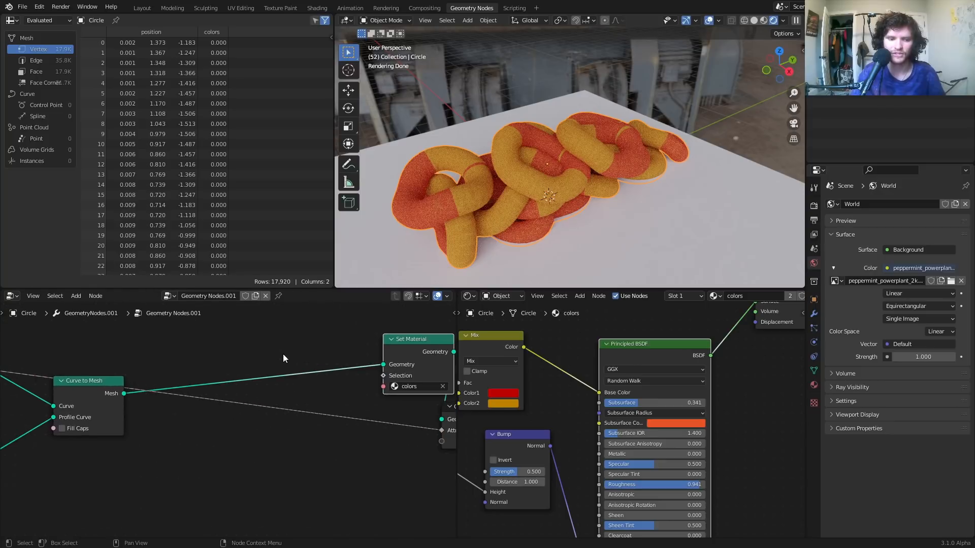
Add a Distribute Points on Faces node and feed it the Mesh output of Curve to Mesh.
{"action": "middle_click_drag", "start_coordinate": [200, 333], "coordinate": [211, 337]}
{"action": "key", "text": "shift+a"}
{"action": "left_click", "coordinate": [211, 337]}
{"action": "type", "text": "distr"}
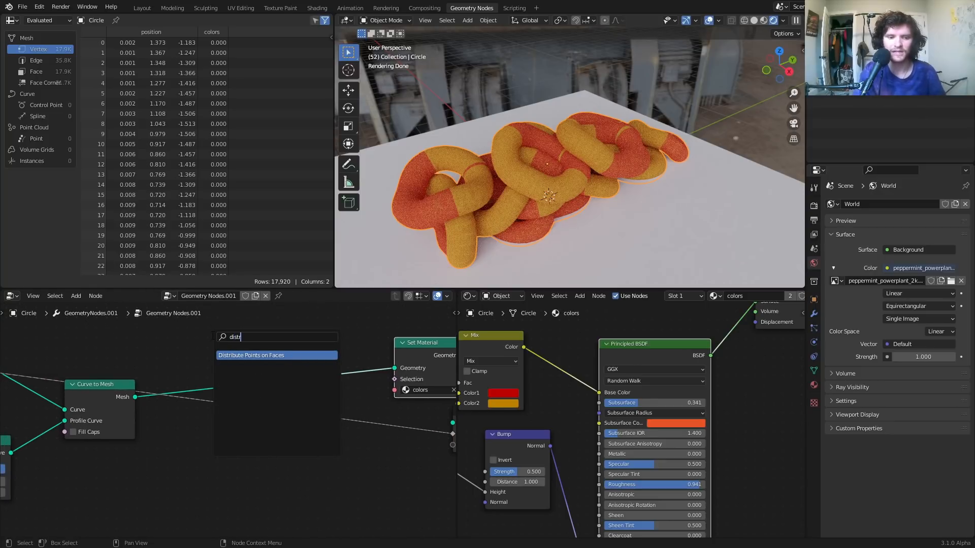
{"action": "key", "text": "Return"}
{"action": "left_click", "coordinate": [182, 423]}
{"action": "left_click_drag", "start_coordinate": [135, 396], "coordinate": [181, 489]}
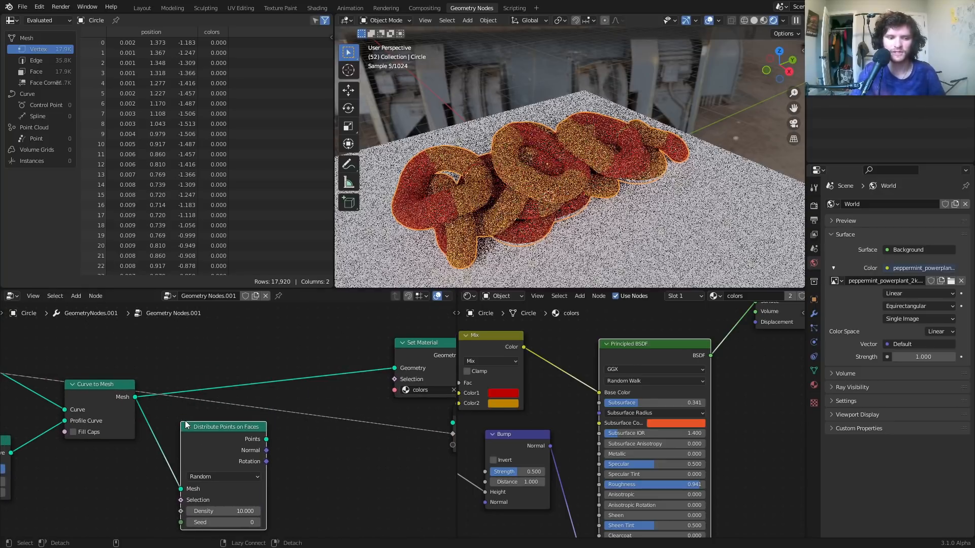
Switch the viewport to Solid shading, remove the Viewer node and send the distributed points to the group output.
{"action": "middle_click_drag", "start_coordinate": [215, 431], "coordinate": [221, 428]}
{"action": "left_click", "coordinate": [215, 431], "text": "ctrl+shift"}
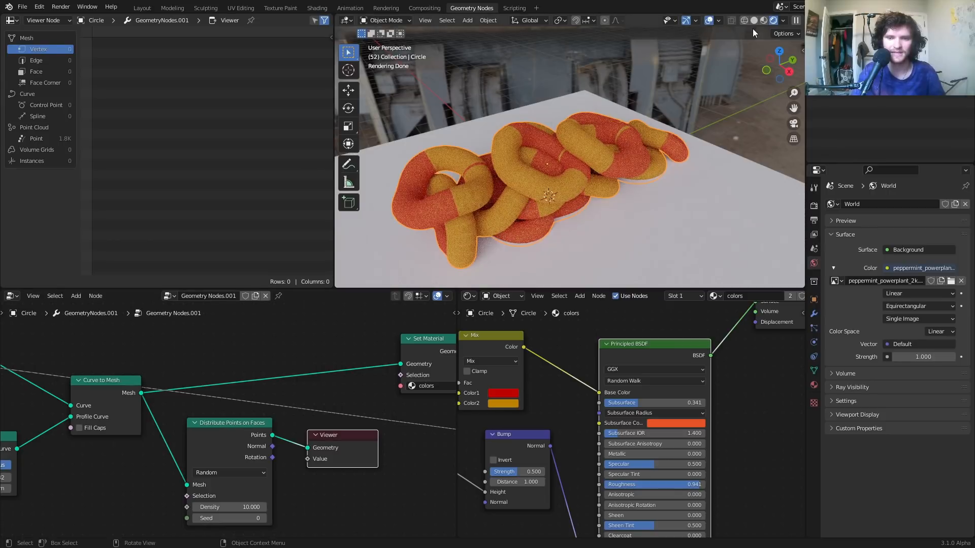
{"action": "left_click", "coordinate": [754, 20]}
{"action": "scroll", "coordinate": [227, 409], "scroll_direction": "down", "scroll_amount": 1}
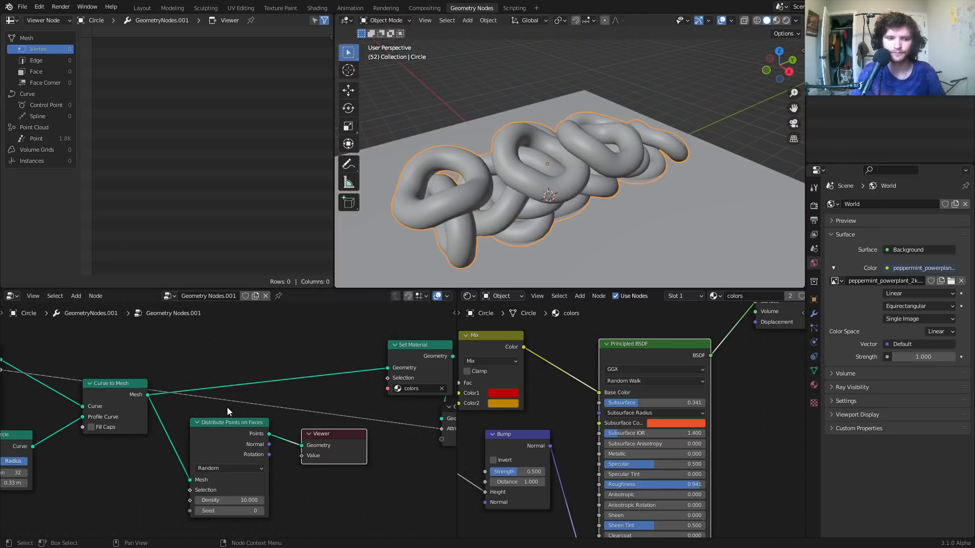
{"action": "key", "text": "x"}
{"action": "left_click", "coordinate": [236, 422], "text": "ctrl+shift"}
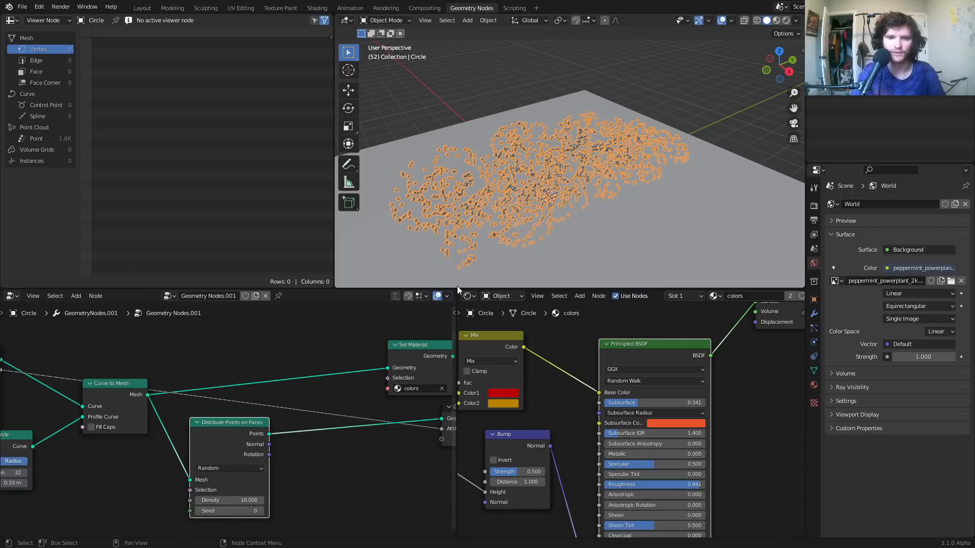
Play the simulation from the first frame to examine the falling point cloud, and stop it at frame 37.
{"action": "key", "text": "shift+Left"}
{"action": "key", "text": "space"}
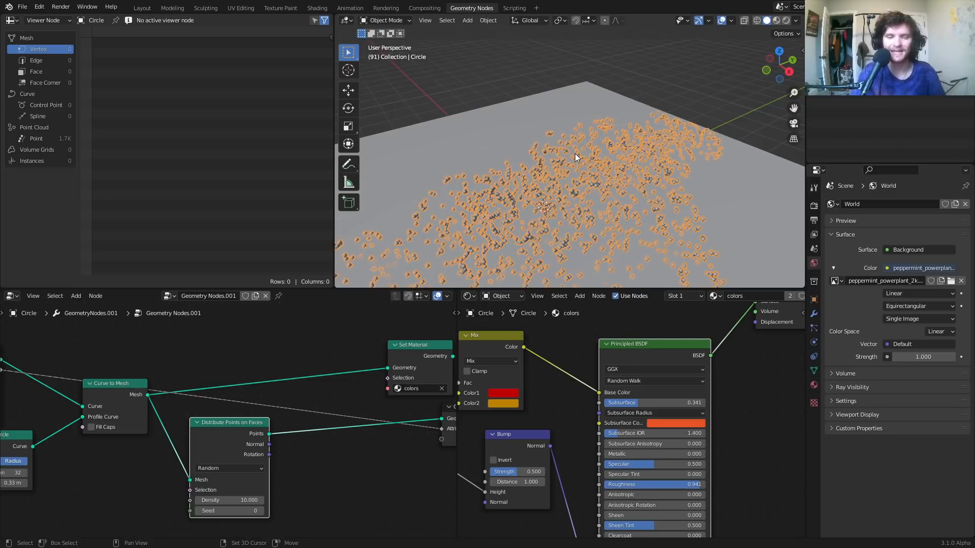
{"action": "key", "text": "space"}
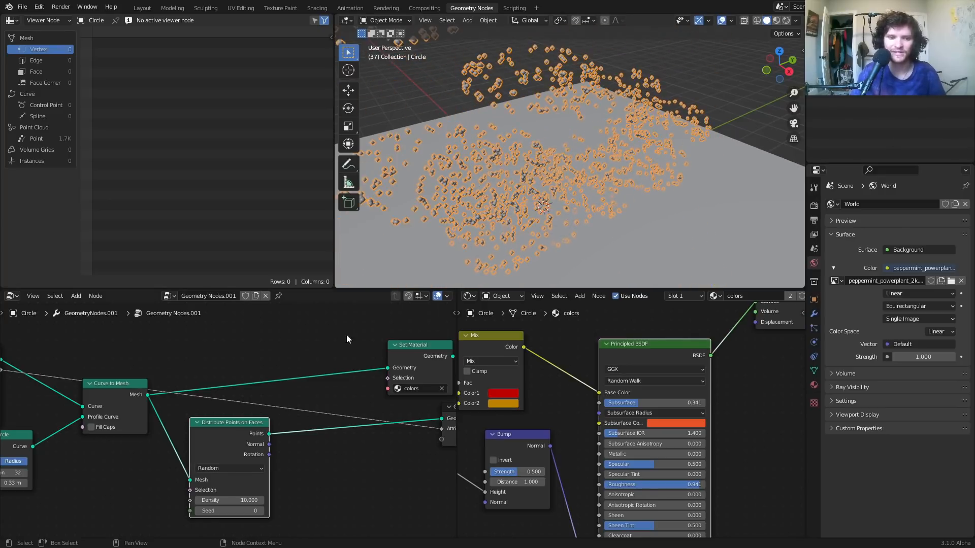
Set the Distribute Points on Faces density to 200 and shift the node to free space beside it.
{"action": "middle_click_drag", "start_coordinate": [265, 386], "coordinate": [292, 364]}
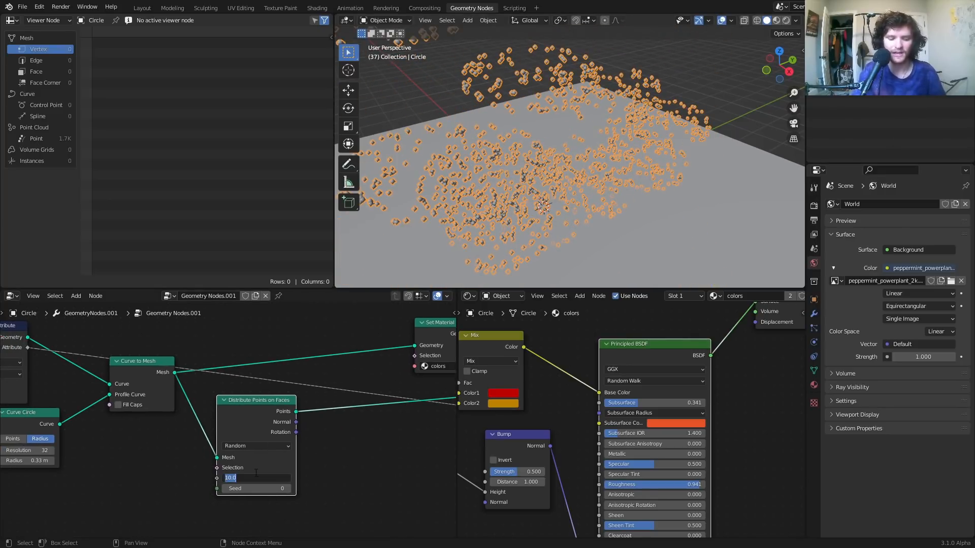
{"action": "key", "text": "Return"}
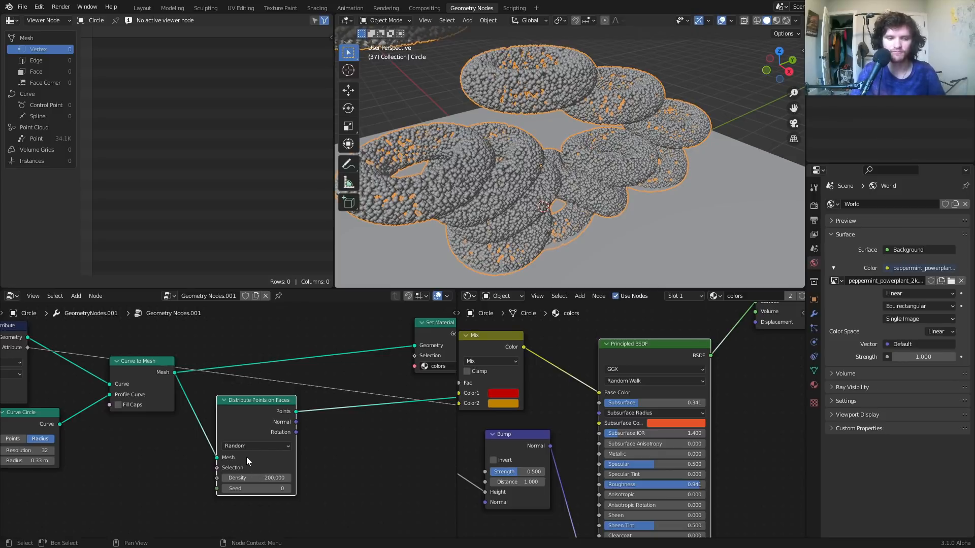
{"action": "left_click_drag", "start_coordinate": [249, 416], "coordinate": [219, 432]}
Insert an Instance on Points node between Distribute Points on Faces and the group output.
{"action": "key", "text": "shift+a"}
{"action": "left_click", "coordinate": [245, 341]}
{"action": "type", "text": "instar"}
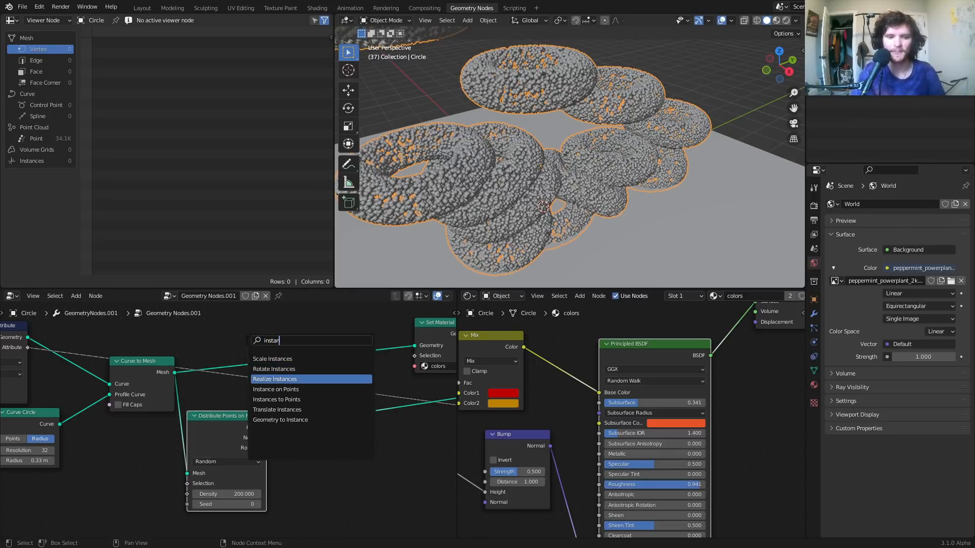
{"action": "left_click", "coordinate": [276, 389]}
{"action": "left_click", "coordinate": [315, 415]}
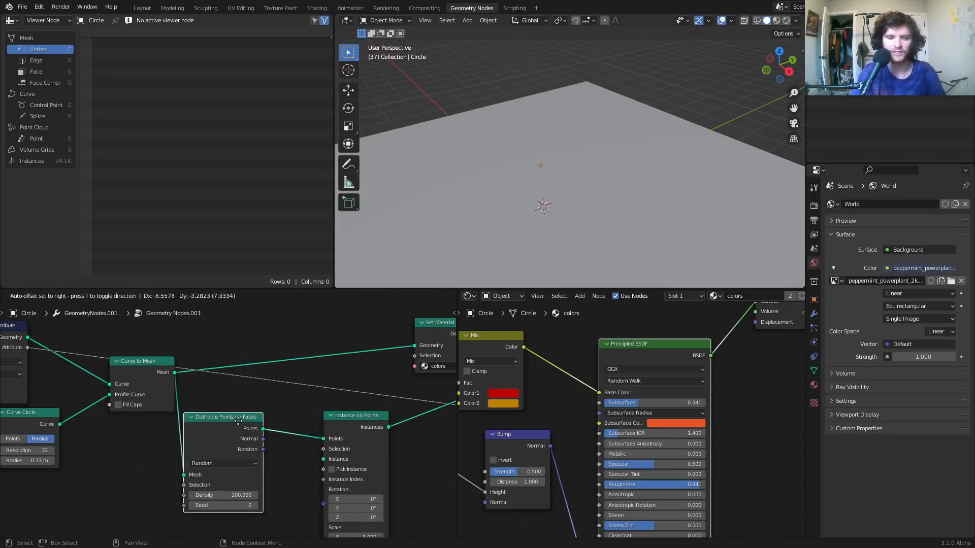
{"action": "middle_click_drag", "start_coordinate": [308, 424], "coordinate": [298, 408]}
Add a Cube mesh node below Distribute Points on Faces and link it to the Instance input of Instance on Points.
{"action": "key", "text": "shift+a"}
{"action": "type", "text": "cube"}
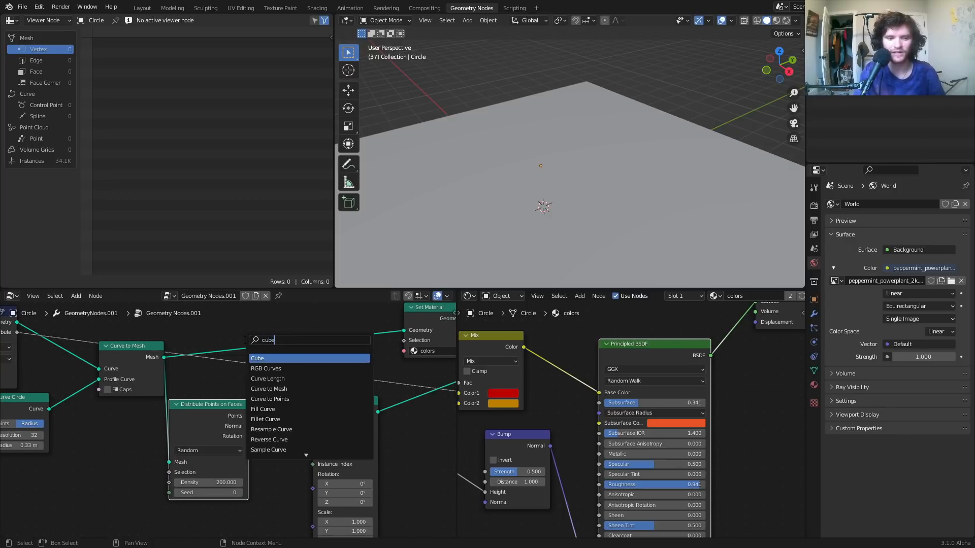
{"action": "key", "text": "Return"}
{"action": "left_click", "coordinate": [169, 503]}
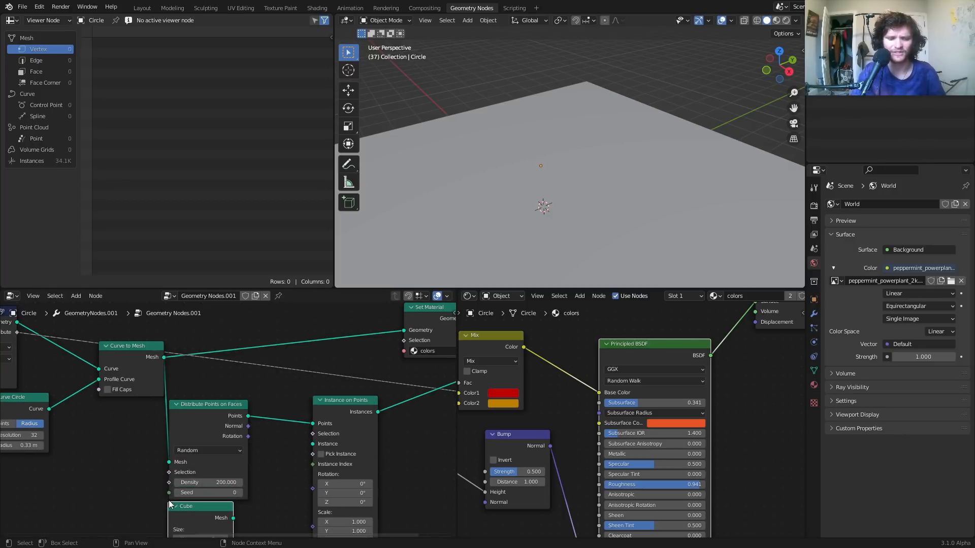
{"action": "right_click_drag", "start_coordinate": [219, 519], "coordinate": [316, 472], "text": "alt"}
{"action": "middle_click_drag", "start_coordinate": [292, 485], "coordinate": [324, 432]}
Set the Cube node's size to 0.1 m on X, Y and Z.
{"action": "scroll", "coordinate": [239, 477], "scroll_direction": "up", "scroll_amount": 2}
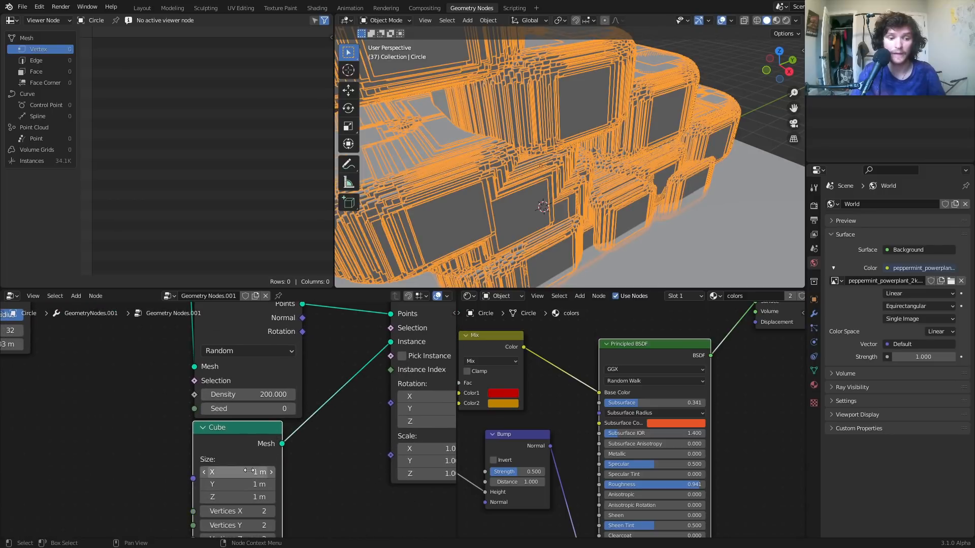
{"action": "left_click", "coordinate": [239, 472]}
{"action": "type", "text": ".1"}
{"action": "key", "text": "Return"}
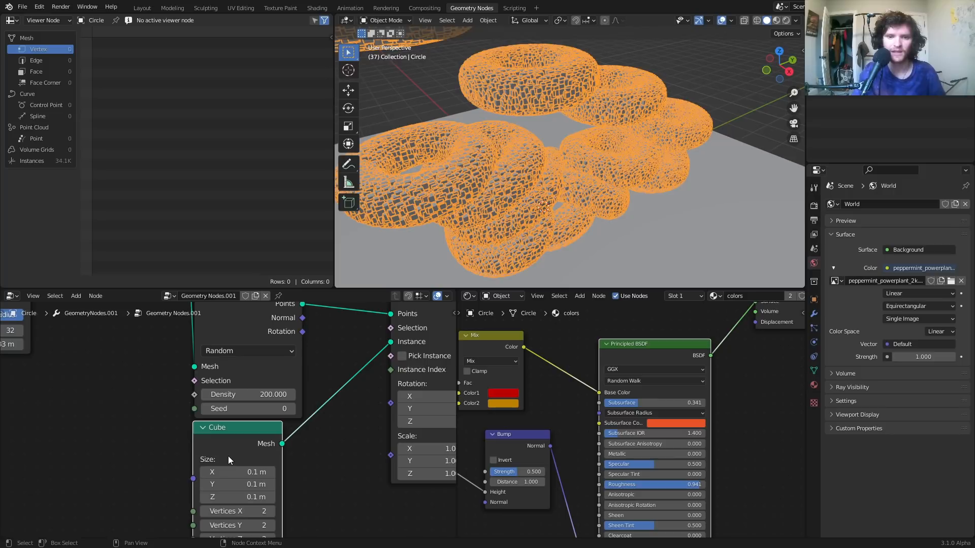
Move the Instance on Points node farther from the Cube node to make room between them.
{"action": "scroll", "coordinate": [286, 444], "scroll_direction": "down", "scroll_amount": 3}
{"action": "middle_click_drag", "start_coordinate": [281, 435], "coordinate": [162, 452]}
{"action": "left_click_drag", "start_coordinate": [262, 463], "coordinate": [204, 426]}
{"action": "key", "text": "g"}
{"action": "left_click", "coordinate": [264, 436]}
Add a Random Value node between the Cube and Instance on Points nodes and set its data type to Vector.
{"action": "scroll", "coordinate": [228, 424], "scroll_direction": "up", "scroll_amount": 2}
{"action": "middle_click_drag", "start_coordinate": [237, 386], "coordinate": [228, 366]}
{"action": "key", "text": "shift+a"}
{"action": "type", "text": "random"}
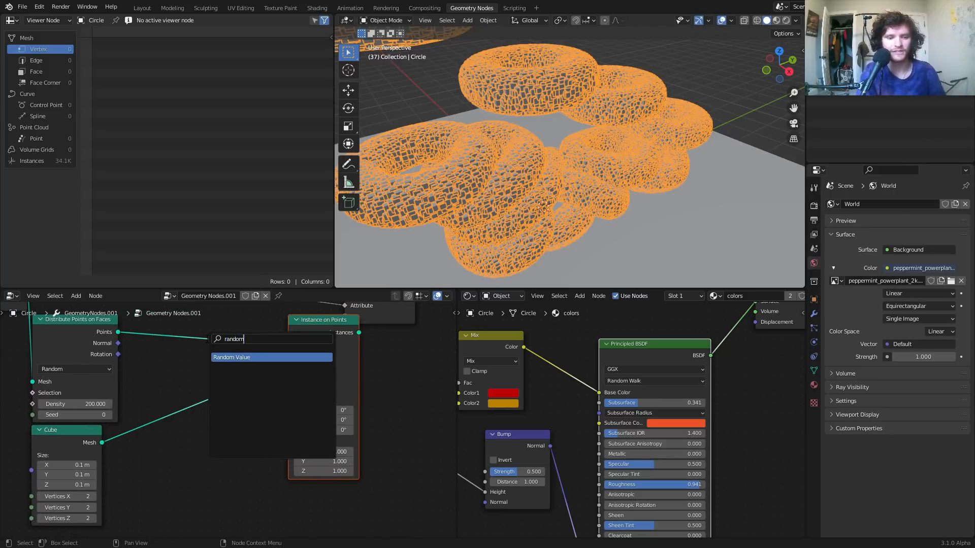
{"action": "key", "text": "Return"}
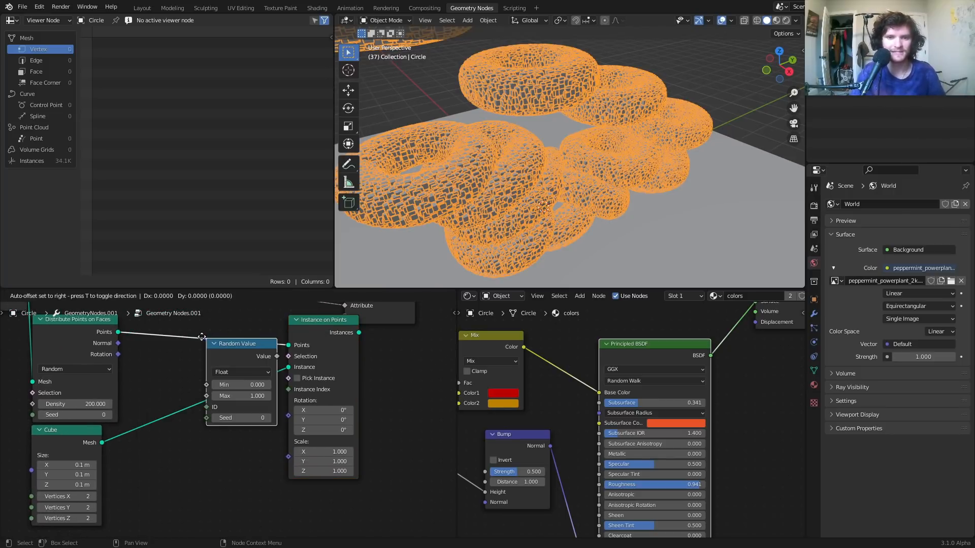
{"action": "left_click", "coordinate": [177, 431]}
{"action": "scroll", "coordinate": [231, 424], "scroll_direction": "up", "scroll_amount": 2}
{"action": "left_click", "coordinate": [223, 444]}
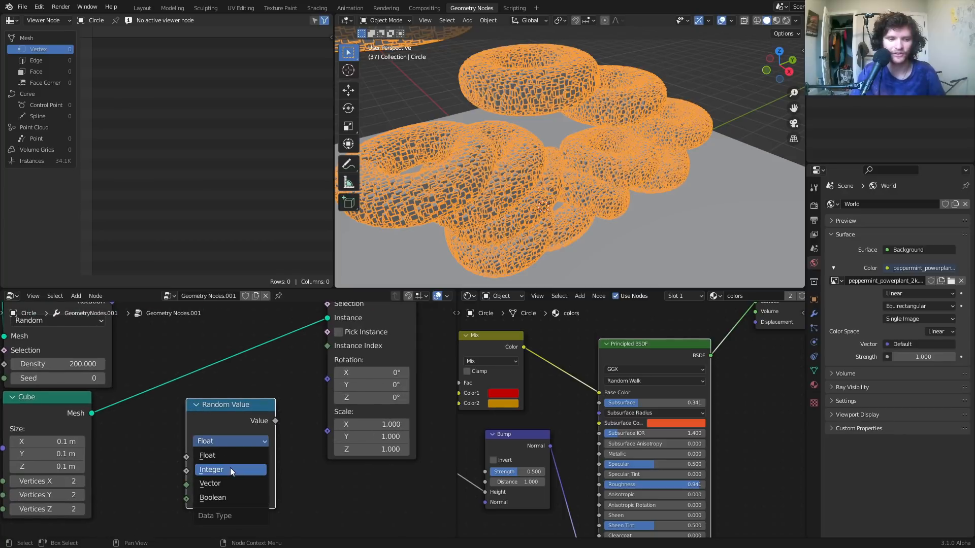
{"action": "left_click", "coordinate": [223, 482]}
Set all three Max components of the Random Value node to 0.2.
{"action": "middle_click_drag", "start_coordinate": [224, 483], "coordinate": [230, 408]}
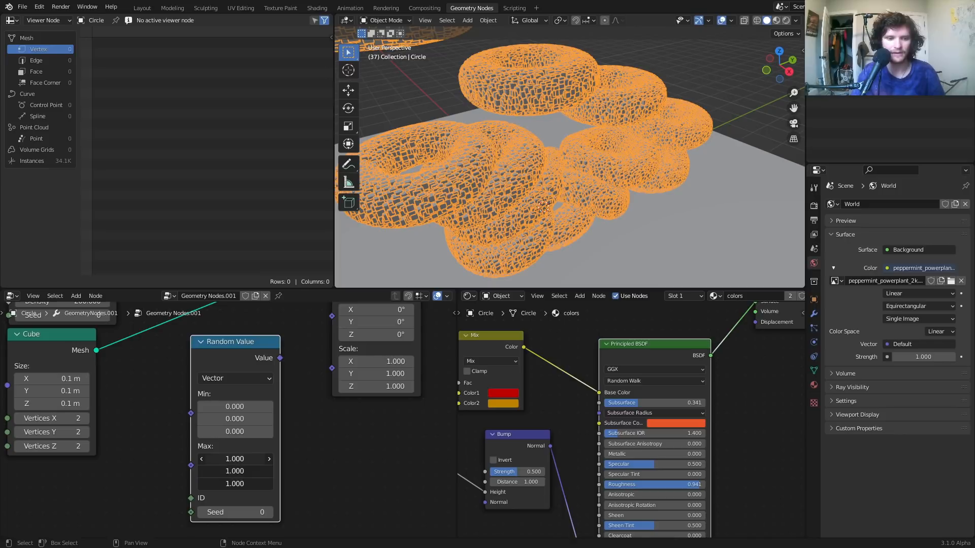
{"action": "type", "text": ".2"}
{"action": "key", "text": "Return"}
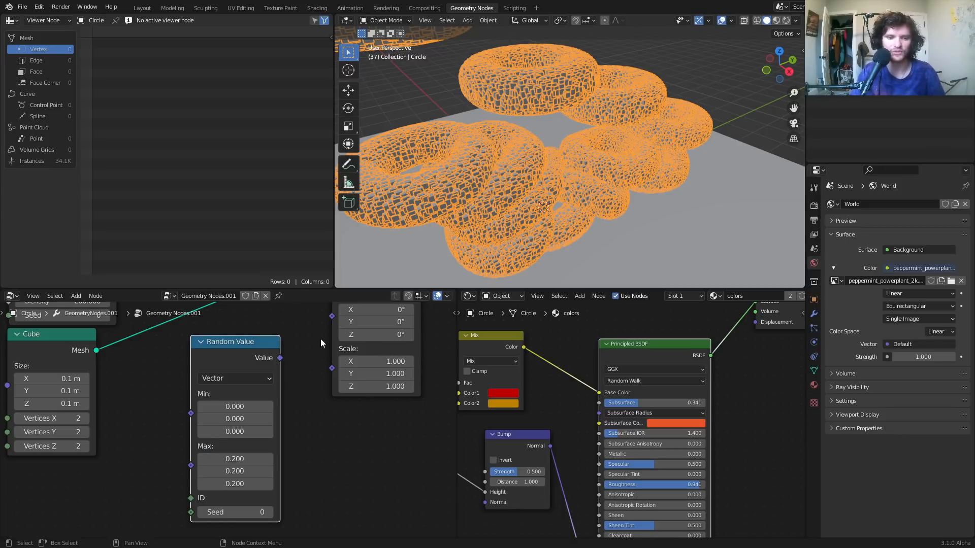
Link the Random Value output to the Scale input of Instance on Points and inspect the scaled cubes up close.
{"action": "left_click_drag", "start_coordinate": [280, 358], "coordinate": [332, 368]}
{"action": "scroll", "coordinate": [602, 93], "scroll_direction": "up", "scroll_amount": 6}
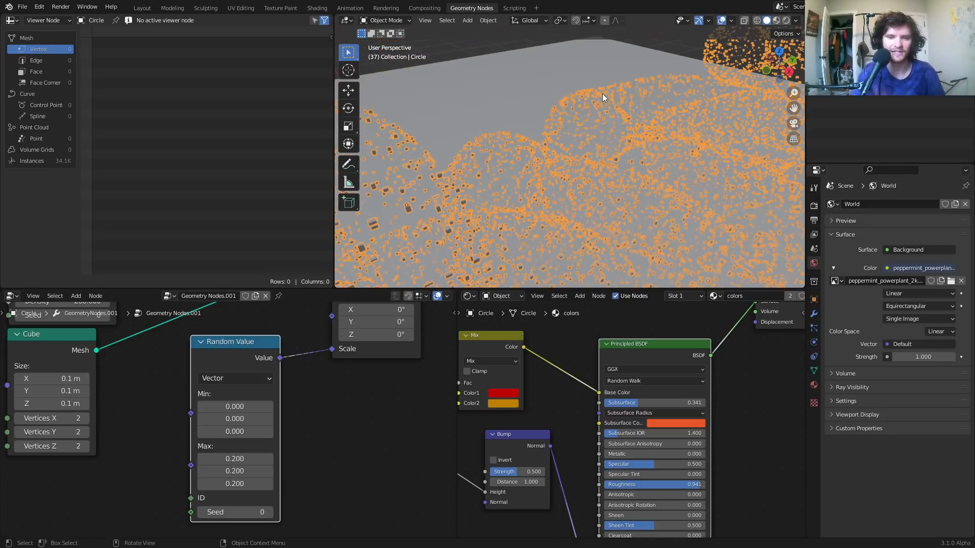
{"action": "scroll", "coordinate": [617, 144], "scroll_direction": "up", "scroll_amount": 4}
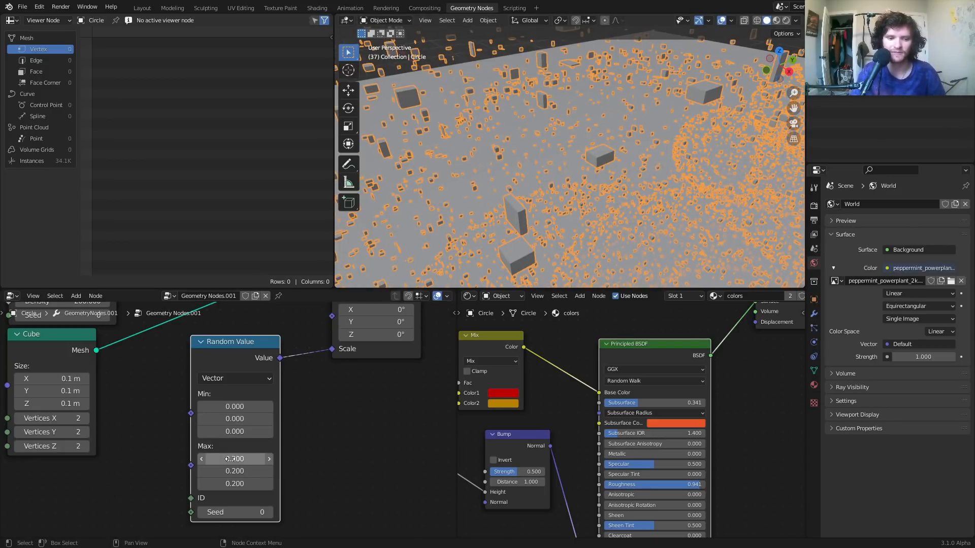
Duplicate the Random Value node and place the copy between the Cube node and the original Random Value node.
{"action": "scroll", "coordinate": [564, 158], "scroll_direction": "down", "scroll_amount": 8}
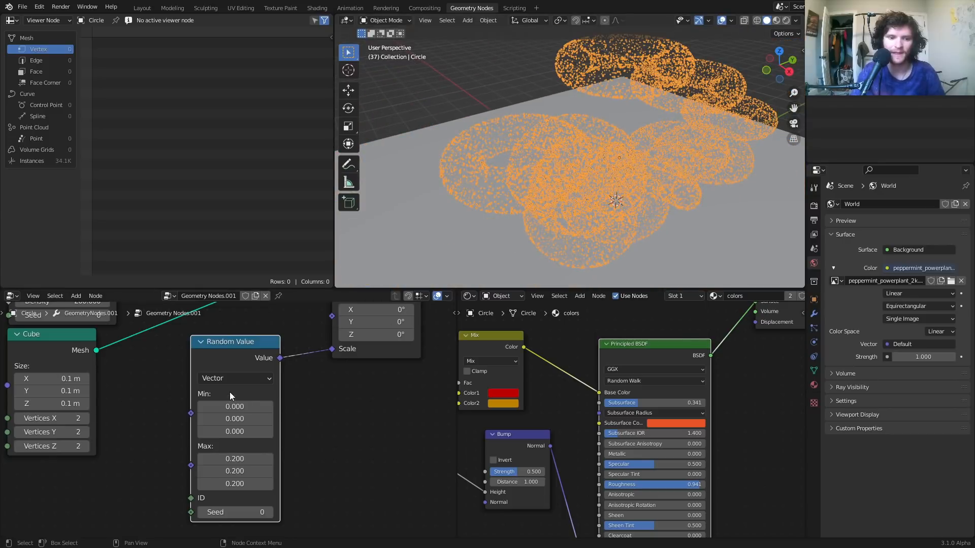
{"action": "scroll", "coordinate": [230, 392], "scroll_direction": "down", "scroll_amount": 5}
{"action": "left_click_drag", "start_coordinate": [256, 379], "coordinate": [307, 408]}
{"action": "key", "text": "shift+d"}
{"action": "left_click", "coordinate": [208, 402]}
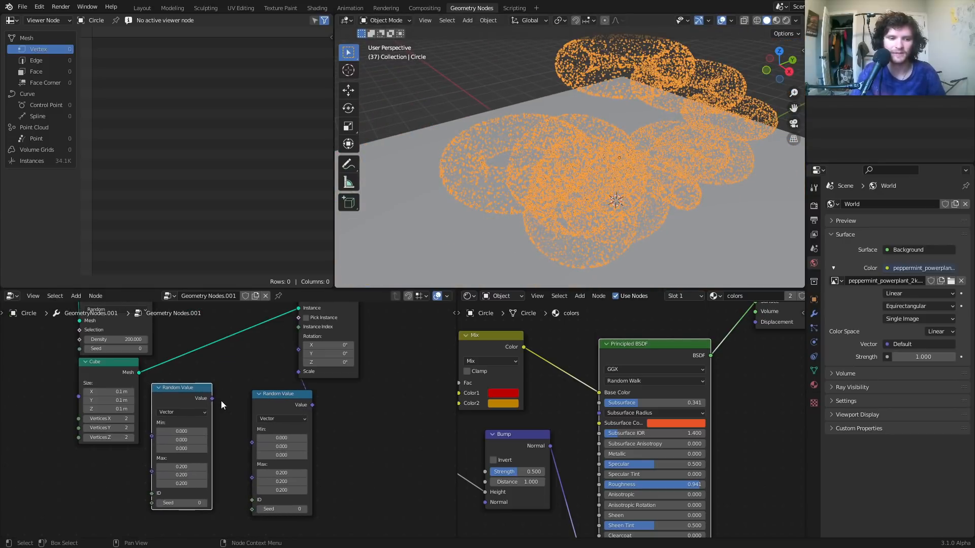
Link the duplicated Random Value to Instance on Points' Rotation, with Min -20.1, -19.7, -23.8 and Max 12.9, 10, 10.
{"action": "left_click_drag", "start_coordinate": [300, 348], "coordinate": [300, 349]}
{"action": "left_click_drag", "start_coordinate": [181, 431], "coordinate": [303, 427]}
{"action": "scroll", "coordinate": [514, 152], "scroll_direction": "up", "scroll_amount": 6}
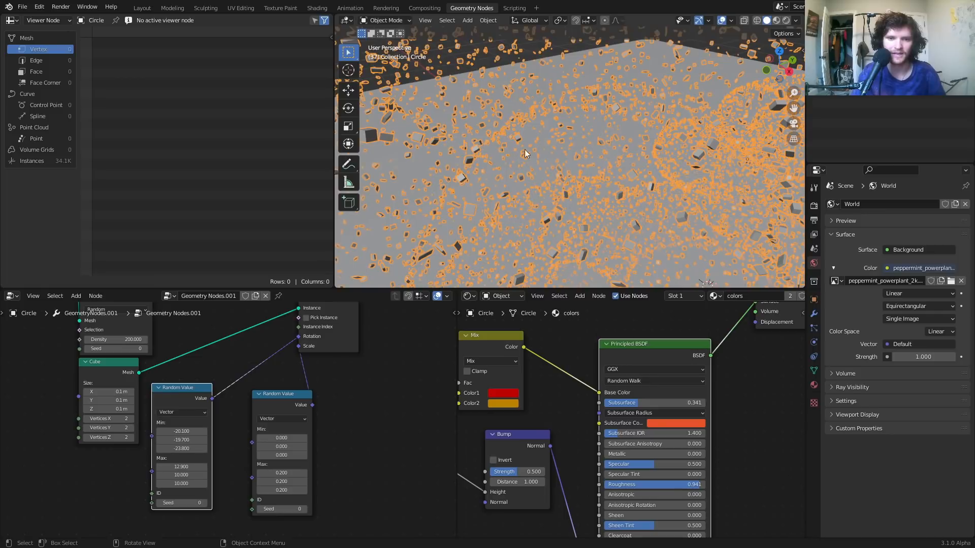
{"action": "scroll", "coordinate": [527, 178], "scroll_direction": "down", "scroll_amount": 6}
Move the Set Material and Group Output nodes together farther away from the Instance on Points node.
{"action": "scroll", "coordinate": [303, 401], "scroll_direction": "down", "scroll_amount": 4}
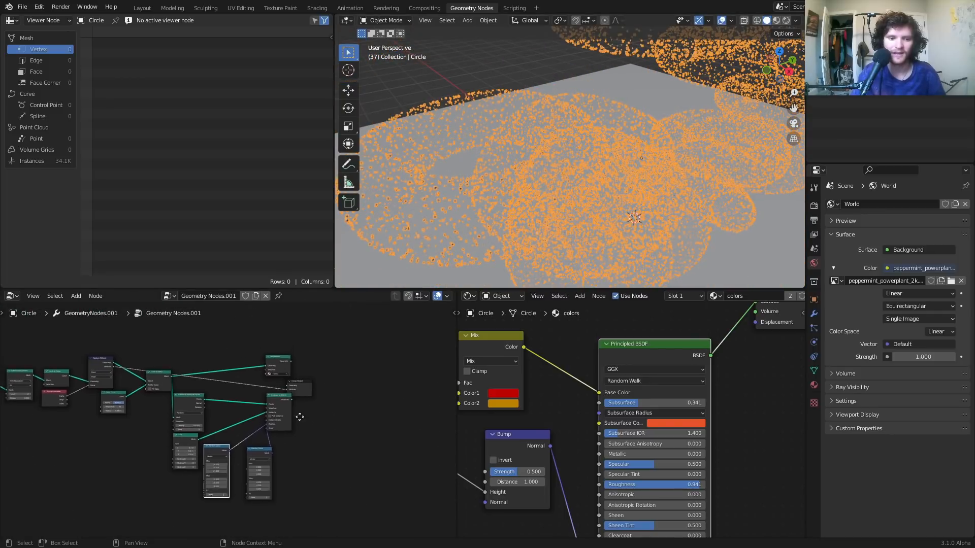
{"action": "left_click_drag", "start_coordinate": [327, 396], "coordinate": [277, 357]}
{"action": "key", "text": "g"}
{"action": "left_click", "coordinate": [354, 356]}
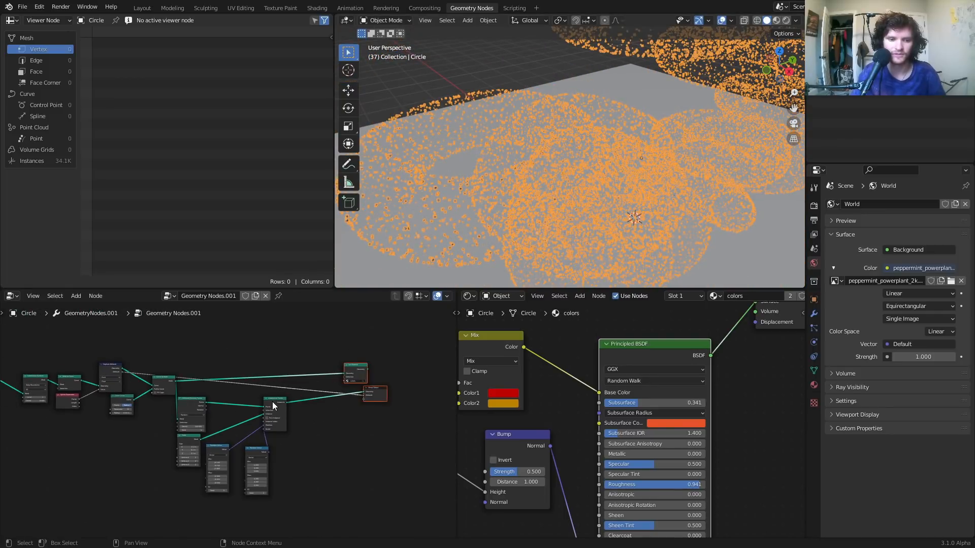
Try joining the Instance on Points output with the ring mesh ahead of the Set Material node.
{"action": "right_click_drag", "start_coordinate": [273, 405], "coordinate": [178, 380], "text": "ctrl+shift"}
{"action": "mouse_move", "coordinate": [161, 393]}
{"action": "right_mouse_down", "text": "alt"}
{"action": "mouse_move", "coordinate": [145, 406]}
{"action": "mouse_move", "coordinate": [166, 399]}
{"action": "right_mouse_up", "text": "alt"}
{"action": "scroll", "coordinate": [398, 400], "scroll_direction": "up", "scroll_amount": 3}
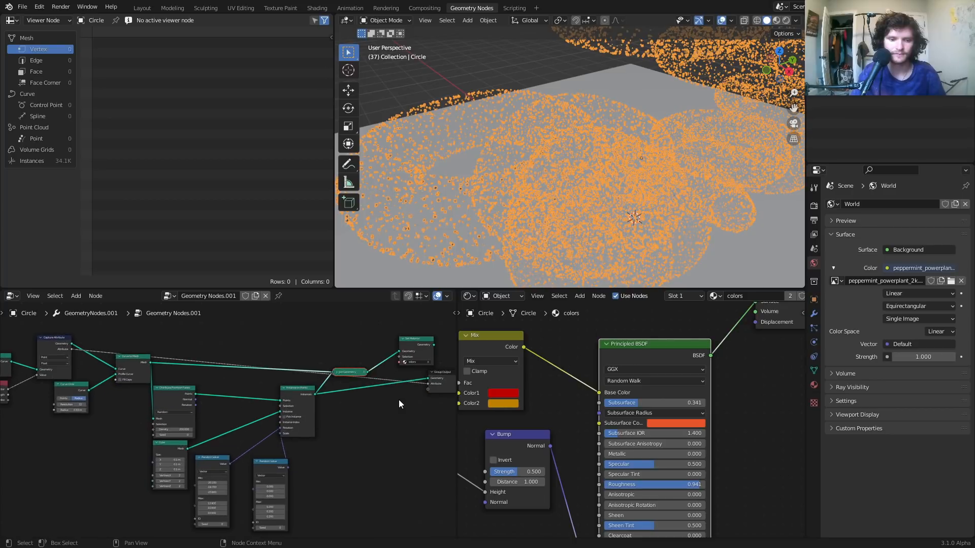
{"action": "scroll", "coordinate": [231, 395], "scroll_direction": "down", "scroll_amount": 1}
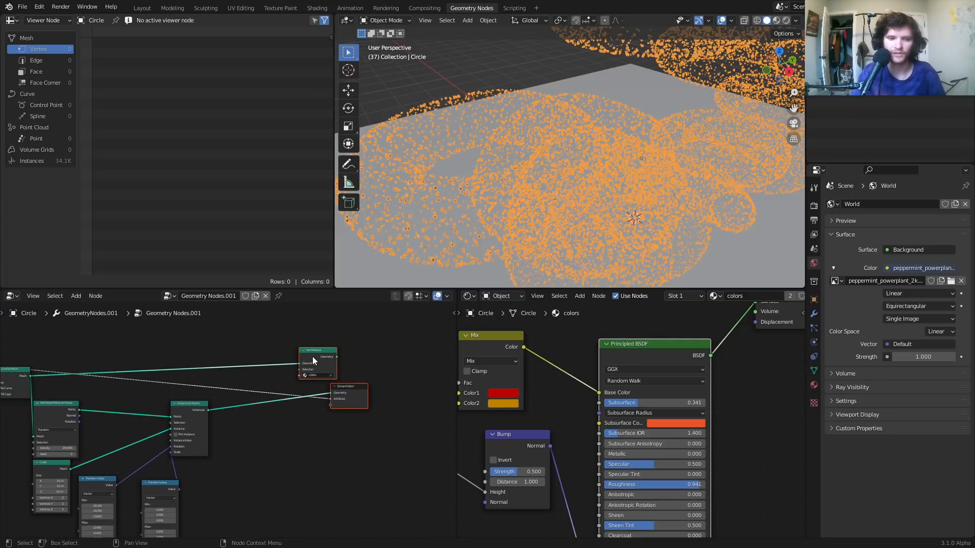
Combine the Set Material and Instance on Points outputs with a Join Geometry node and switch the viewport to rendered shading.
{"action": "left_click_drag", "start_coordinate": [312, 357], "coordinate": [212, 357]}
{"action": "left_click_drag", "start_coordinate": [251, 386], "coordinate": [254, 388]}
{"action": "key", "text": "ctrl+z"}
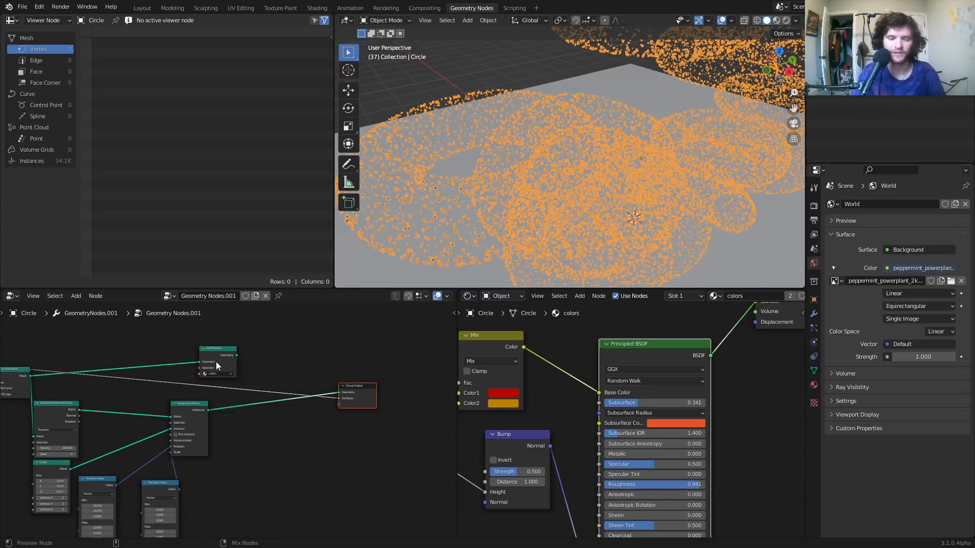
{"action": "right_click_drag", "start_coordinate": [187, 409], "coordinate": [189, 409], "text": "ctrl+shift"}
{"action": "scroll", "coordinate": [276, 378], "scroll_direction": "up", "scroll_amount": 2}
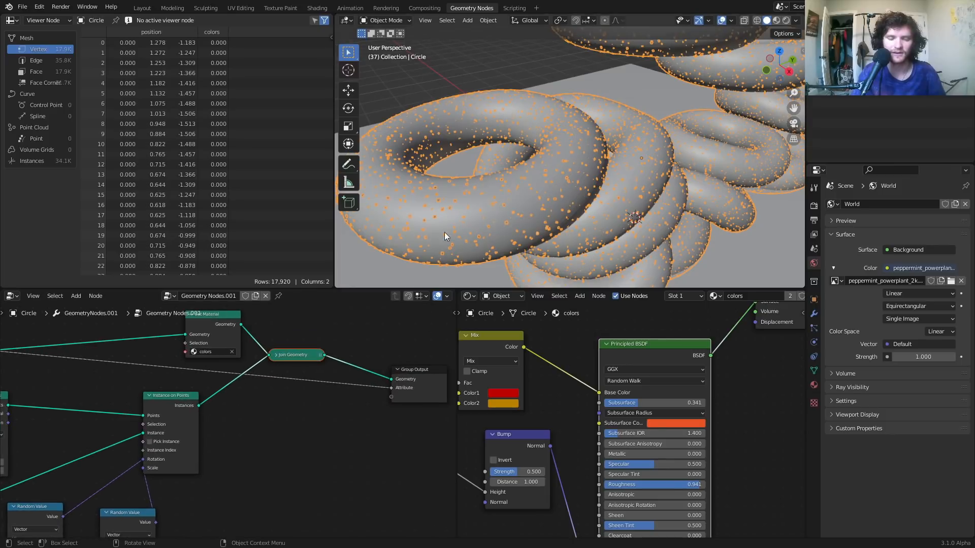
{"action": "left_click", "coordinate": [786, 21]}
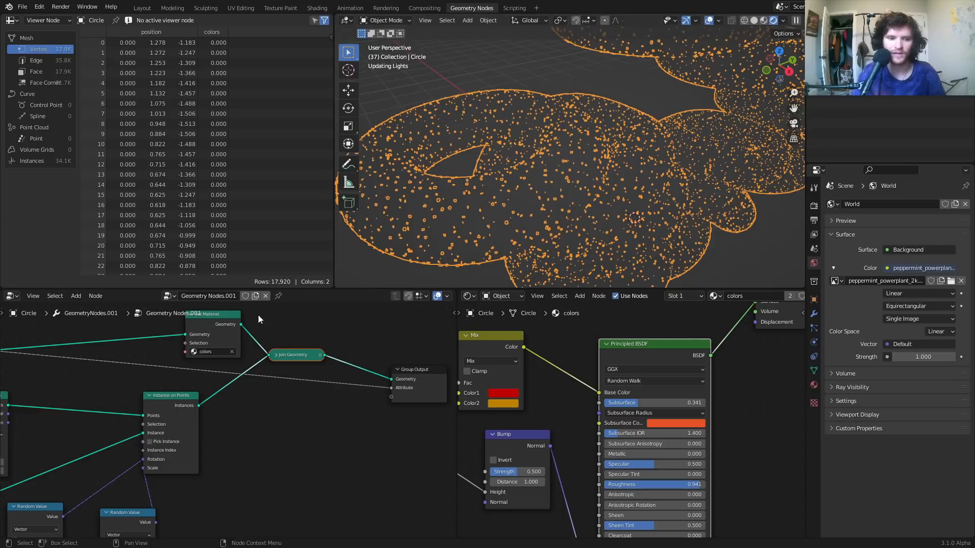
Duplicate the Set Material node and insert the copy between Instance on Points and Join Geometry.
{"action": "left_click", "coordinate": [218, 321]}
{"action": "key", "text": "shift+d"}
{"action": "left_click", "coordinate": [263, 407]}
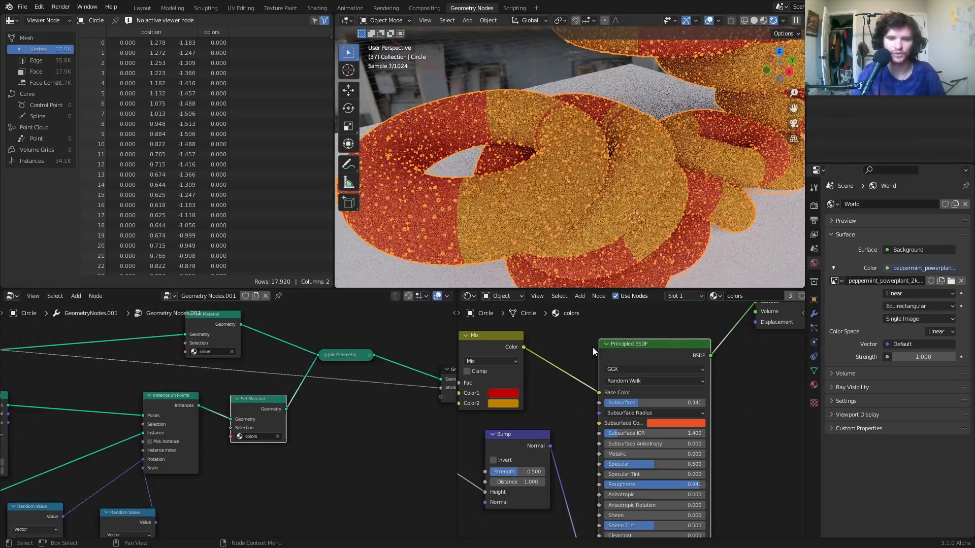
Make a separate copy of the colors material and rename it sugar.
{"action": "scroll", "coordinate": [745, 297], "scroll_direction": "down", "scroll_amount": 3}
{"action": "left_click", "coordinate": [751, 296]}
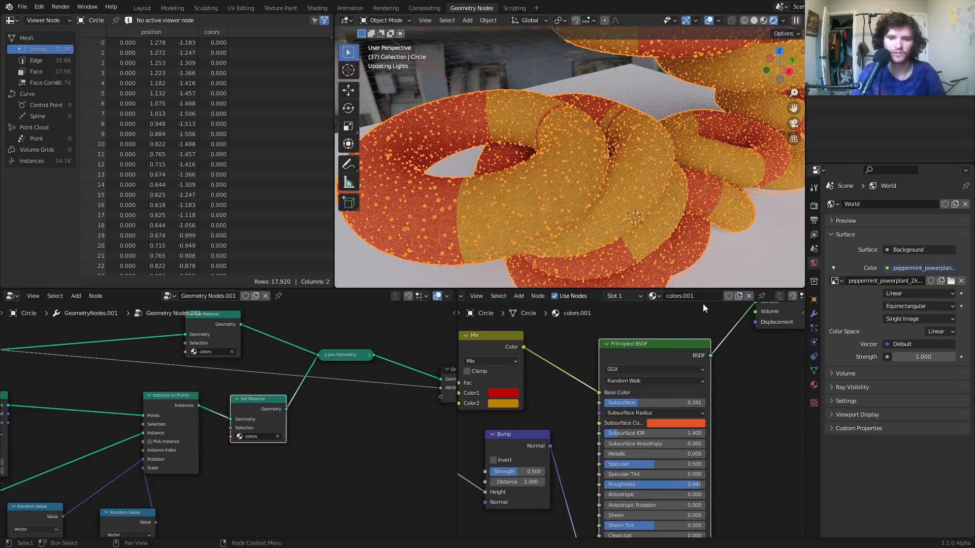
{"action": "double_click", "coordinate": [693, 296]}
{"action": "type", "text": "su"}
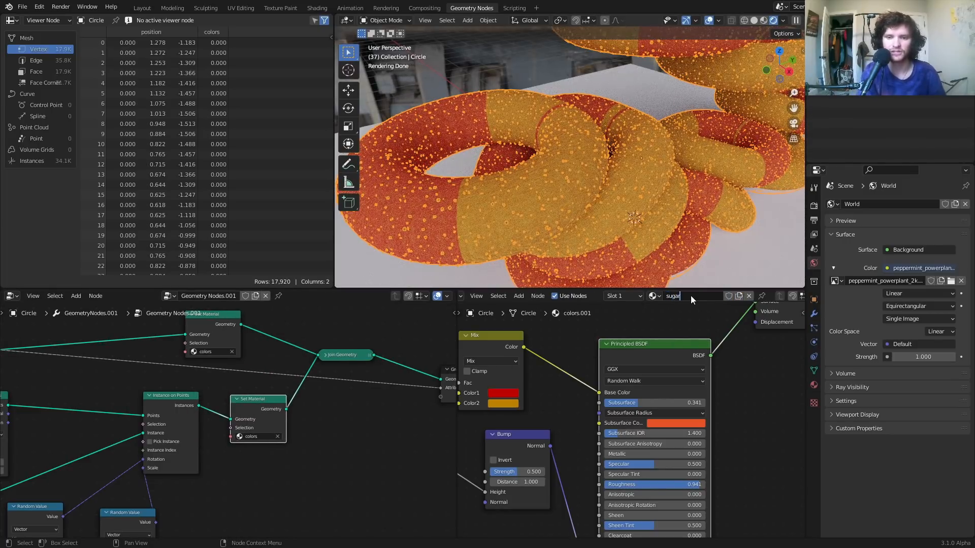
{"action": "type", "text": "gar"}
{"action": "key", "text": "Return"}
Assign the sugar material in the Set Material node that follows Instance on Points.
{"action": "scroll", "coordinate": [267, 454], "scroll_direction": "up", "scroll_amount": 2}
{"action": "left_click", "coordinate": [259, 442]}
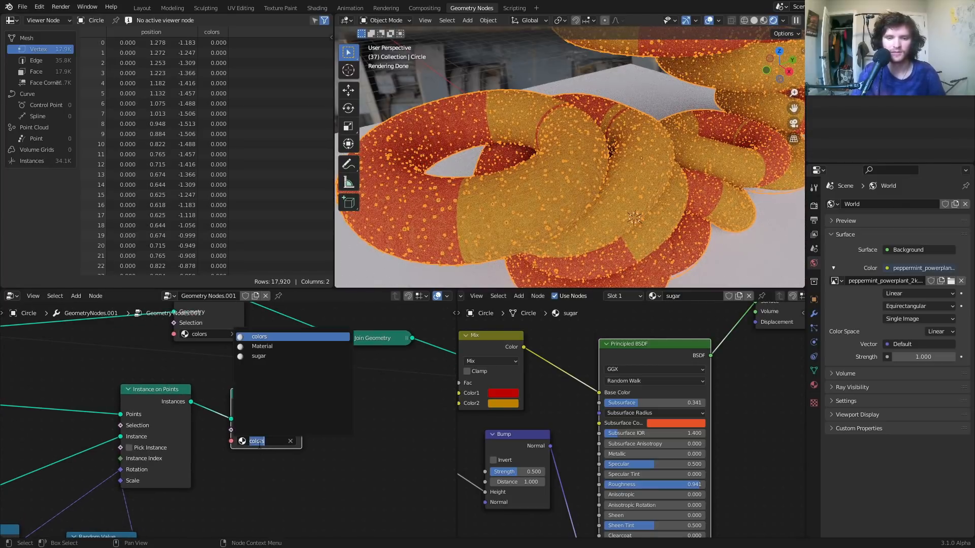
{"action": "left_click", "coordinate": [258, 359]}
Delete all shader nodes of the sugar material except the Material Output.
{"action": "scroll", "coordinate": [561, 392], "scroll_direction": "down", "scroll_amount": 5}
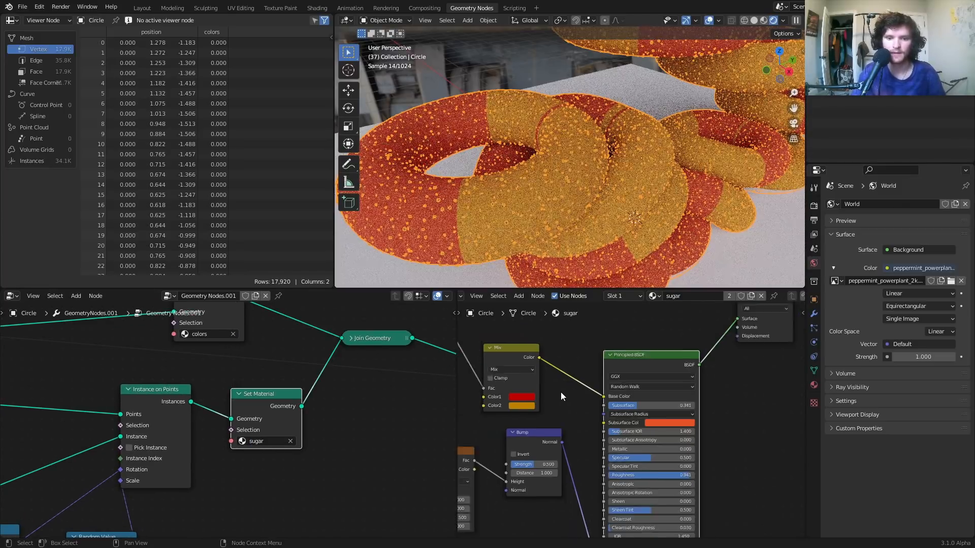
{"action": "key", "text": "Home"}
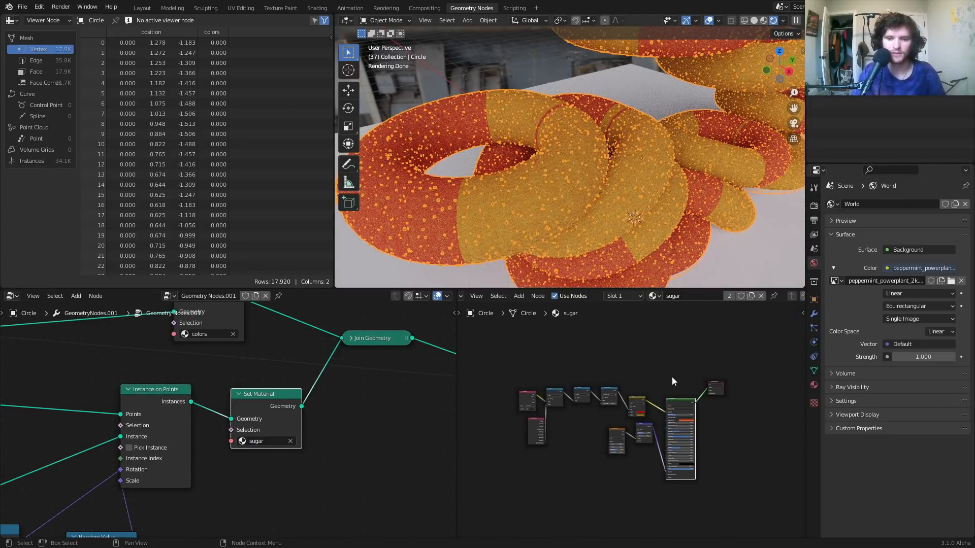
{"action": "left_click_drag", "start_coordinate": [672, 377], "coordinate": [520, 453]}
{"action": "key", "text": "x"}
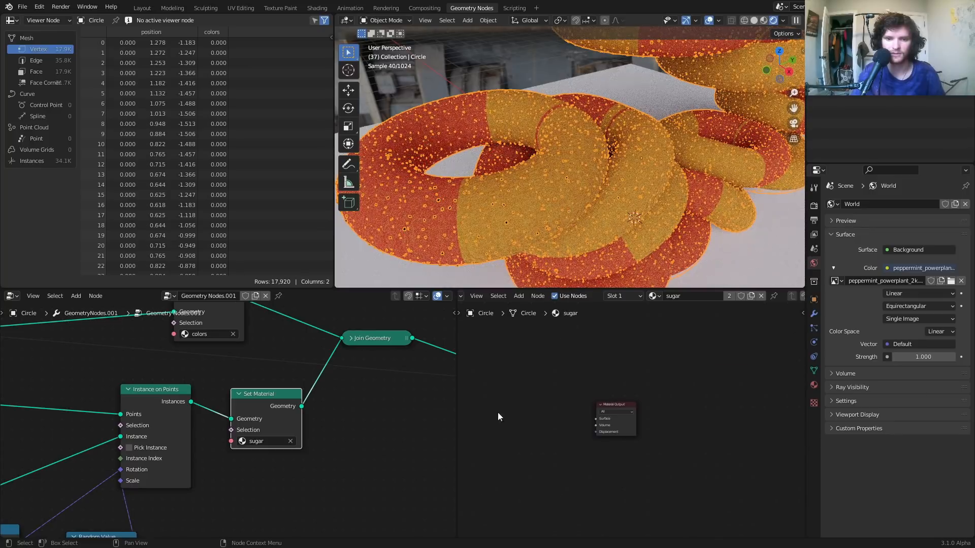
Add a Principled BSDF connected to the sugar material's Material Output, and hide the viewport overlays.
{"action": "key", "text": "shift+a"}
{"action": "left_click", "coordinate": [509, 379]}
{"action": "type", "text": "prin"}
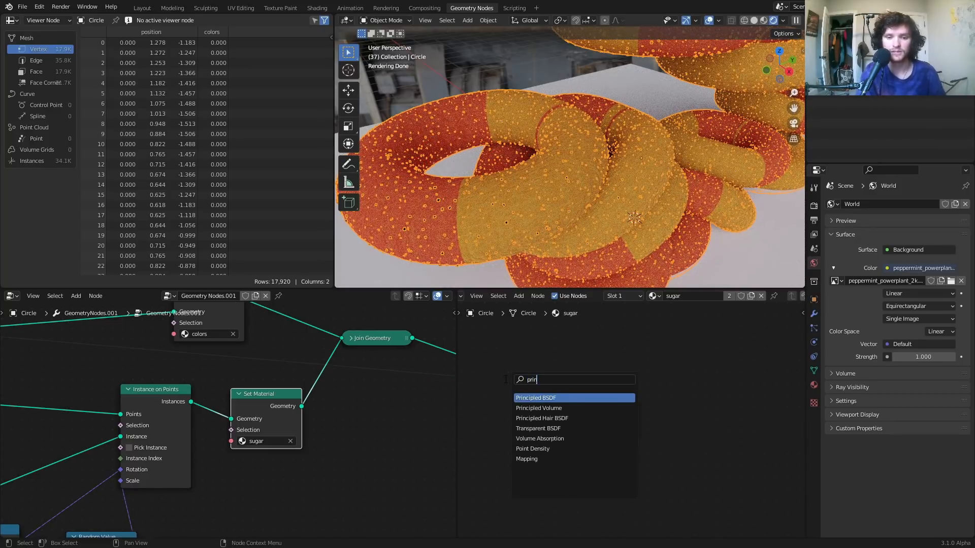
{"action": "key", "text": "Return"}
{"action": "left_click", "coordinate": [506, 380]}
{"action": "left_click", "coordinate": [559, 393], "text": "ctrl+shift"}
{"action": "scroll", "coordinate": [559, 401], "scroll_direction": "up", "scroll_amount": 4}
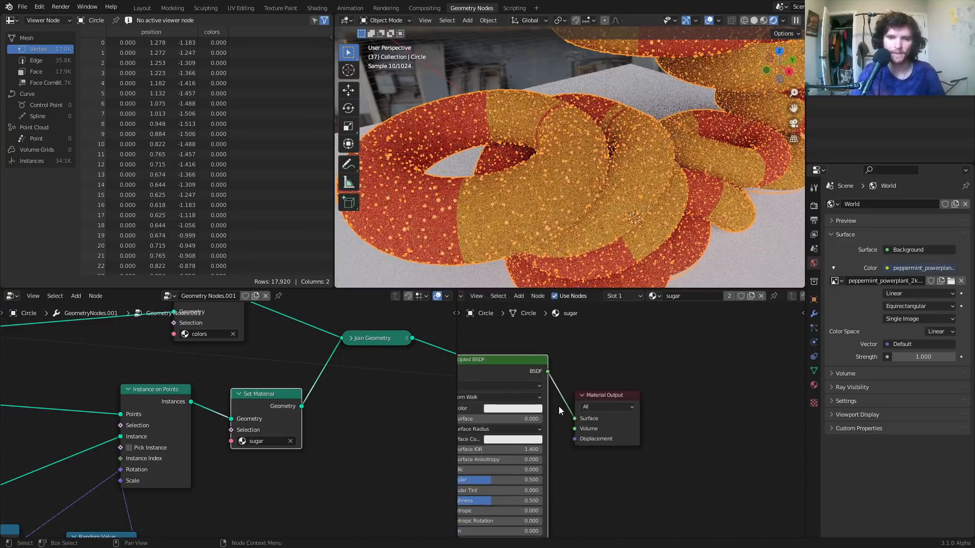
{"action": "left_click", "coordinate": [710, 21]}
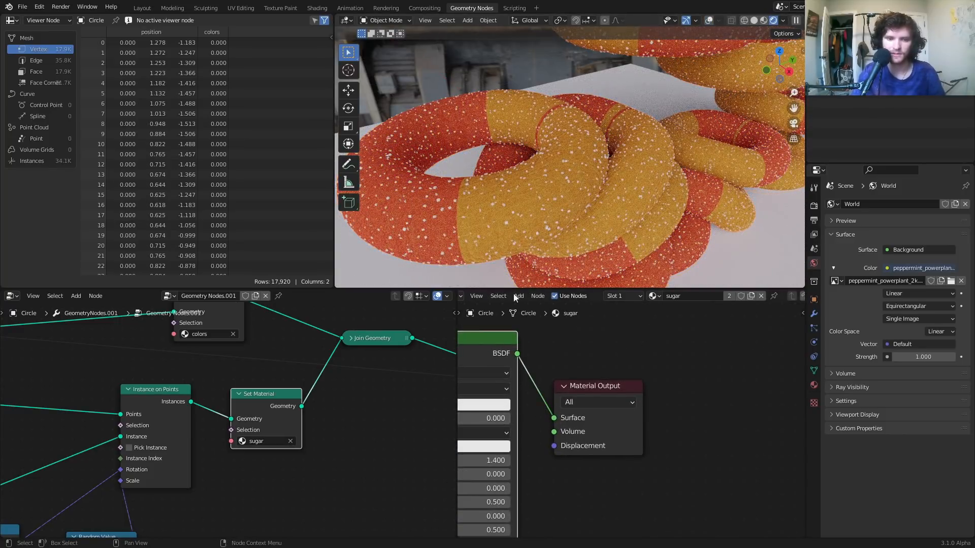
Try a saturated green Base Color on the sugar material's Principled BSDF and reset it to the default.
{"action": "left_click", "coordinate": [497, 405]}
{"action": "left_click_drag", "start_coordinate": [502, 276], "coordinate": [469, 316]}
{"action": "left_click_drag", "start_coordinate": [447, 348], "coordinate": [471, 348]}
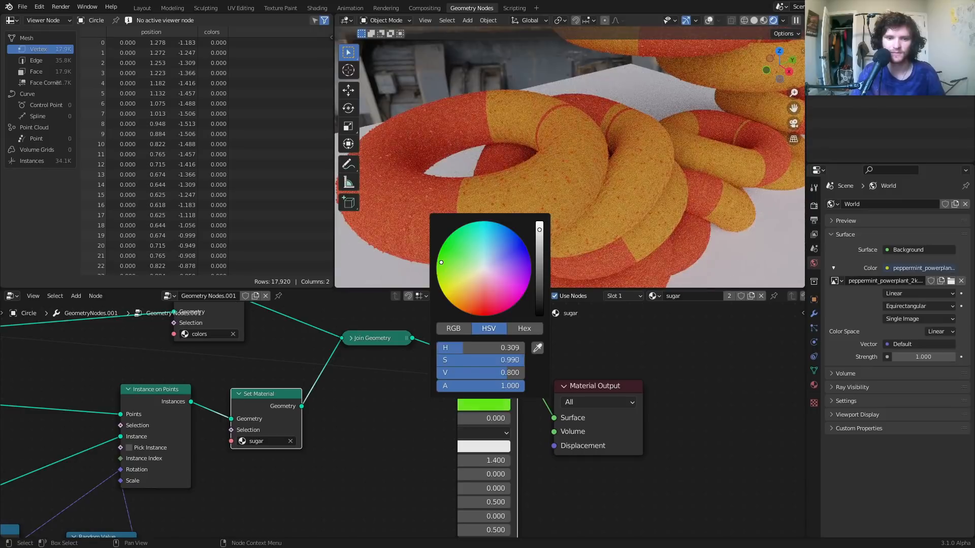
{"action": "middle_click_drag", "start_coordinate": [604, 396], "coordinate": [732, 390]}
{"action": "key", "text": "BackSpace"}
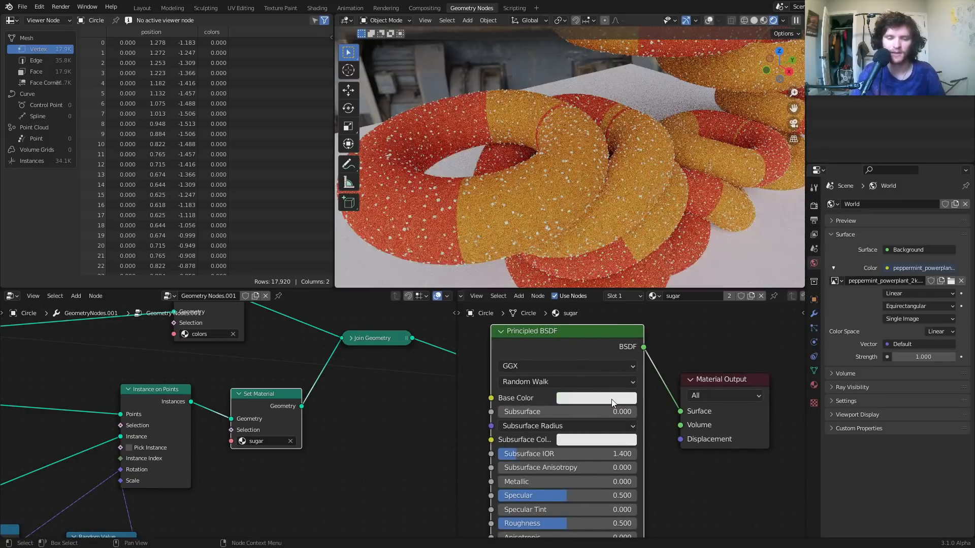
Set the sugar material's Transmission to 1.000 and its Roughness to 0.186.
{"action": "middle_click_drag", "start_coordinate": [625, 453], "coordinate": [647, 315]}
{"action": "left_click_drag", "start_coordinate": [559, 496], "coordinate": [655, 496]}
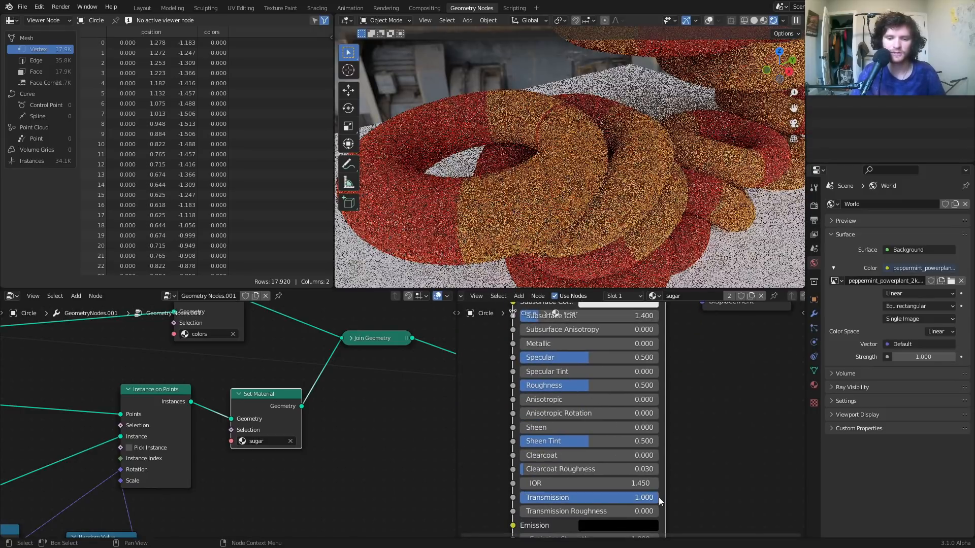
{"action": "left_click_drag", "start_coordinate": [588, 386], "coordinate": [544, 385]}
{"action": "scroll", "coordinate": [556, 203], "scroll_direction": "up", "scroll_amount": 3}
Set the point distribution Density to 500 and view the whole pile of rings in the render.
{"action": "middle_click_drag", "start_coordinate": [355, 422], "coordinate": [468, 372]}
{"action": "middle_click_drag", "start_coordinate": [309, 439], "coordinate": [384, 361]}
{"action": "middle_click_drag", "start_coordinate": [230, 443], "coordinate": [351, 474]}
{"action": "double_click", "coordinate": [231, 373]}
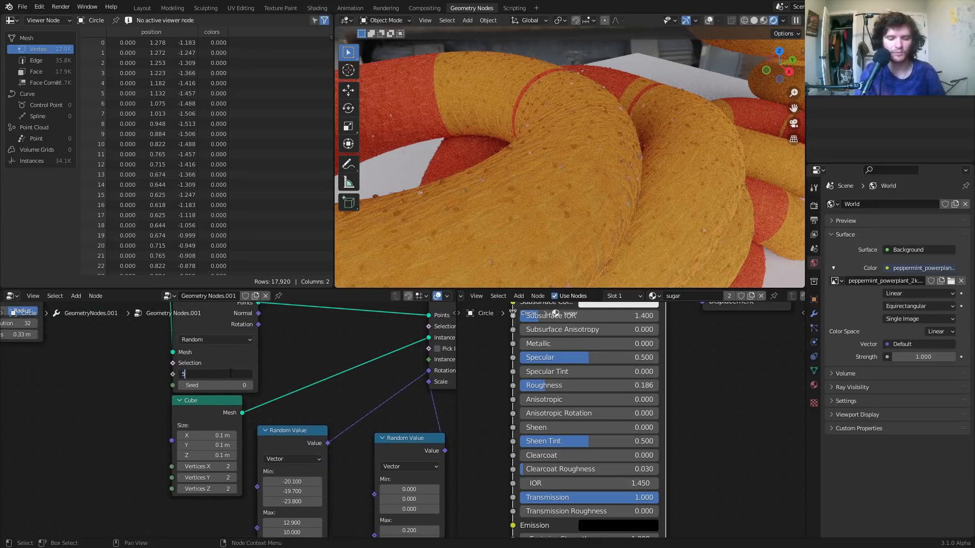
{"action": "type", "text": "500"}
{"action": "key", "text": "Return"}
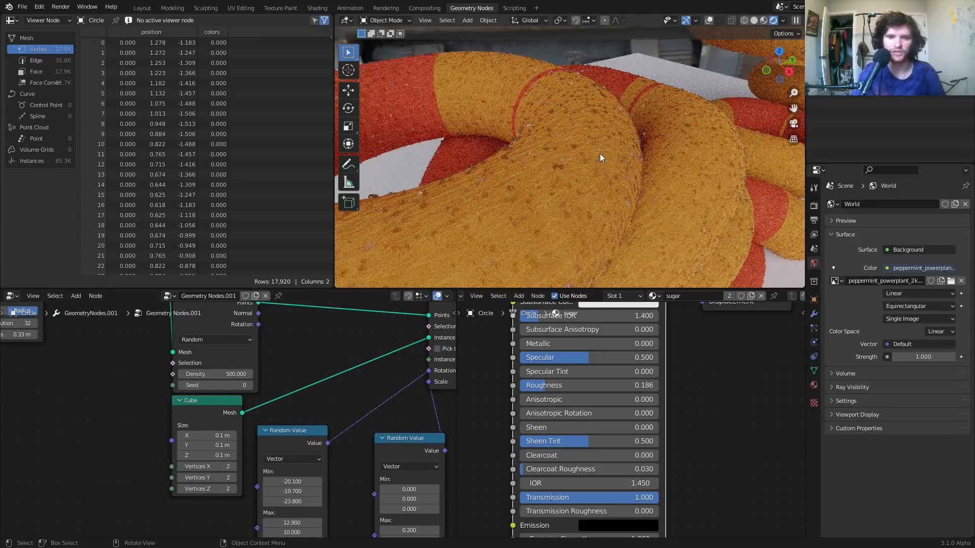
{"action": "scroll", "coordinate": [600, 153], "scroll_direction": "down", "scroll_amount": 5}
{"action": "scroll", "coordinate": [600, 154], "scroll_direction": "down", "scroll_amount": 2}
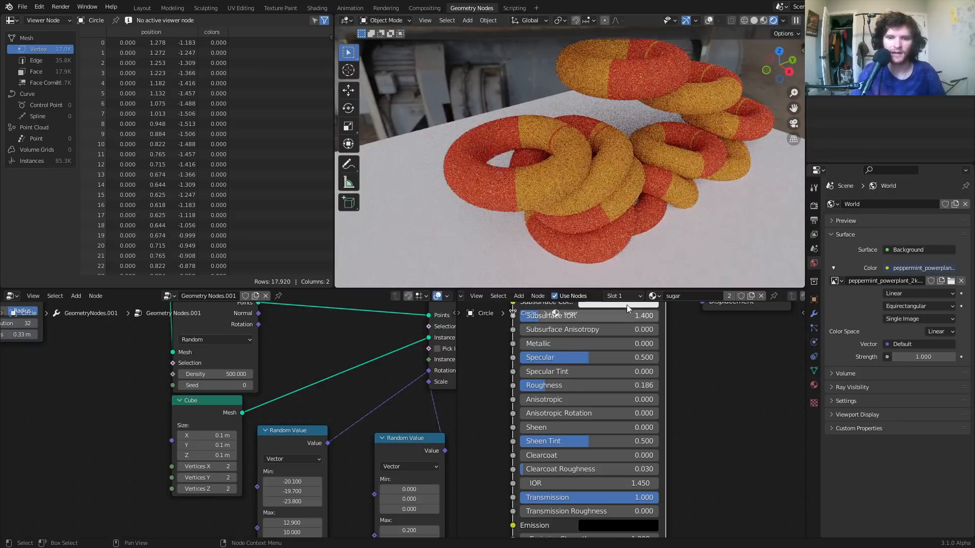
Switch the shader editor to the colors material and bring its Principled BSDF settings into view.
{"action": "left_click", "coordinate": [654, 296]}
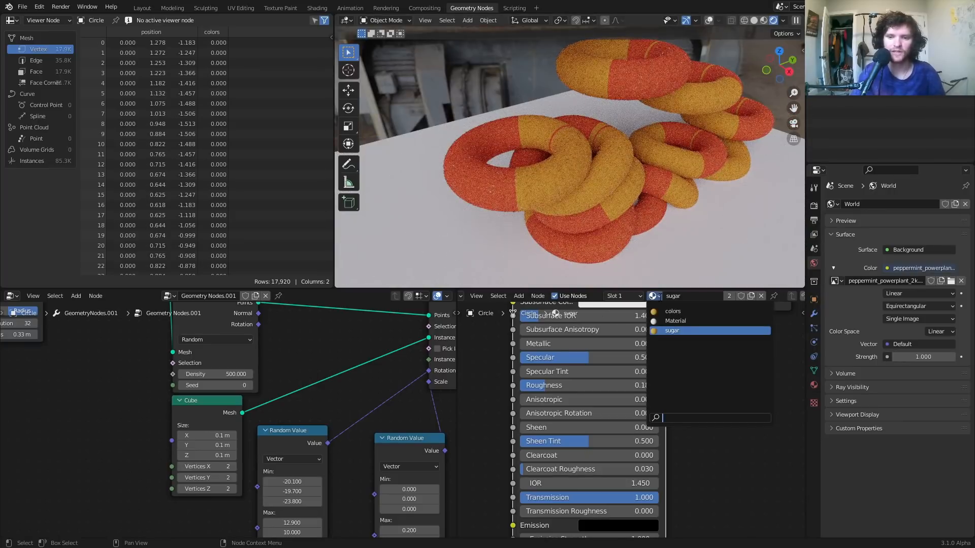
{"action": "left_click", "coordinate": [674, 312]}
{"action": "scroll", "coordinate": [623, 408], "scroll_direction": "down", "scroll_amount": 4}
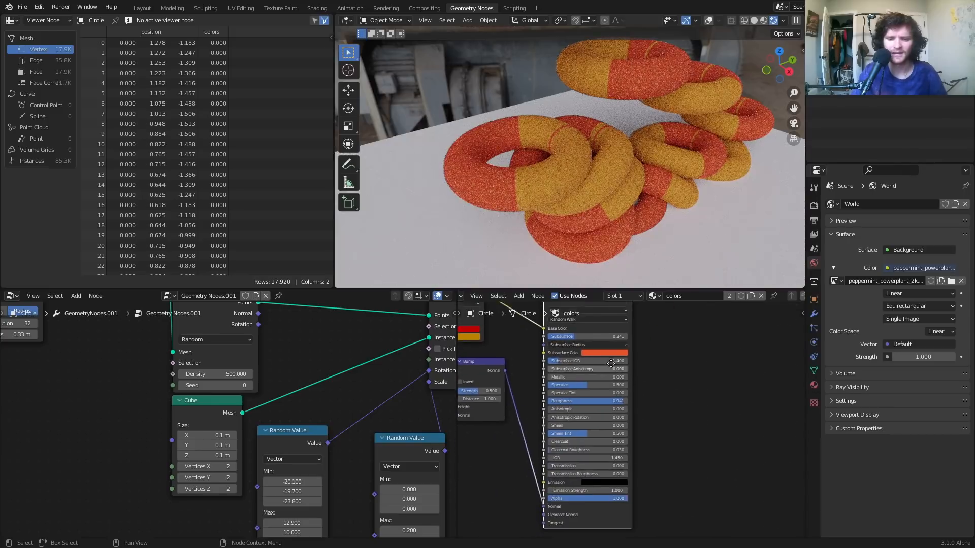
Try a Transmission of 0.850 on the colors material's Principled BSDF and undo it.
{"action": "left_click_drag", "start_coordinate": [548, 457], "coordinate": [616, 457]}
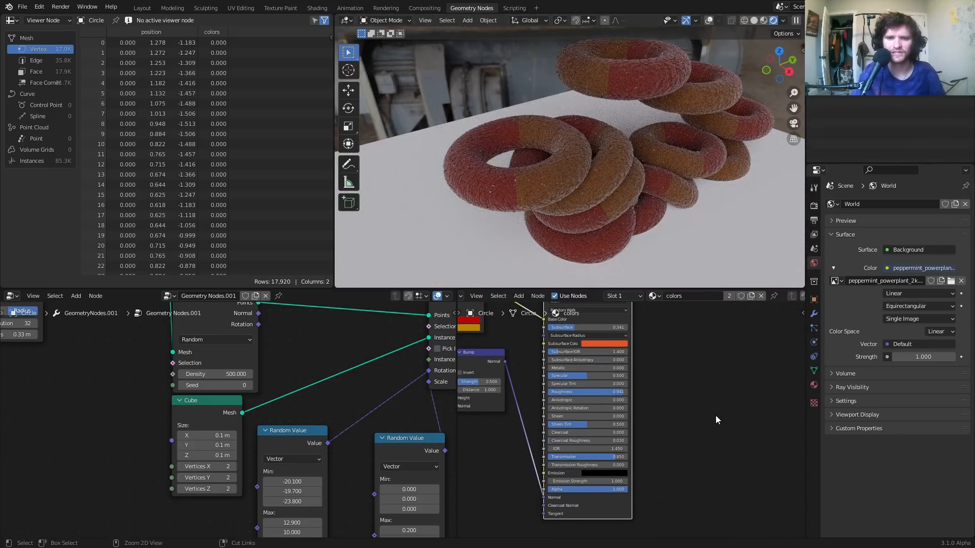
{"action": "key", "text": "ctrl+z"}
Try adding a Transparent BSDF node beside the colors material's Principled BSDF.
{"action": "scroll", "coordinate": [636, 396], "scroll_direction": "down", "scroll_amount": 4}
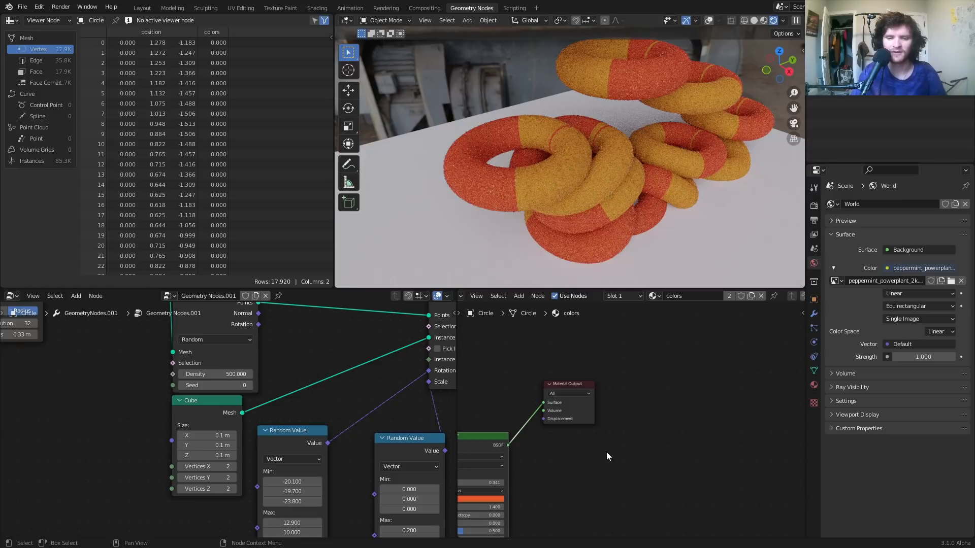
{"action": "scroll", "coordinate": [606, 456], "scroll_direction": "up", "scroll_amount": 2}
{"action": "key", "text": "shift+a"}
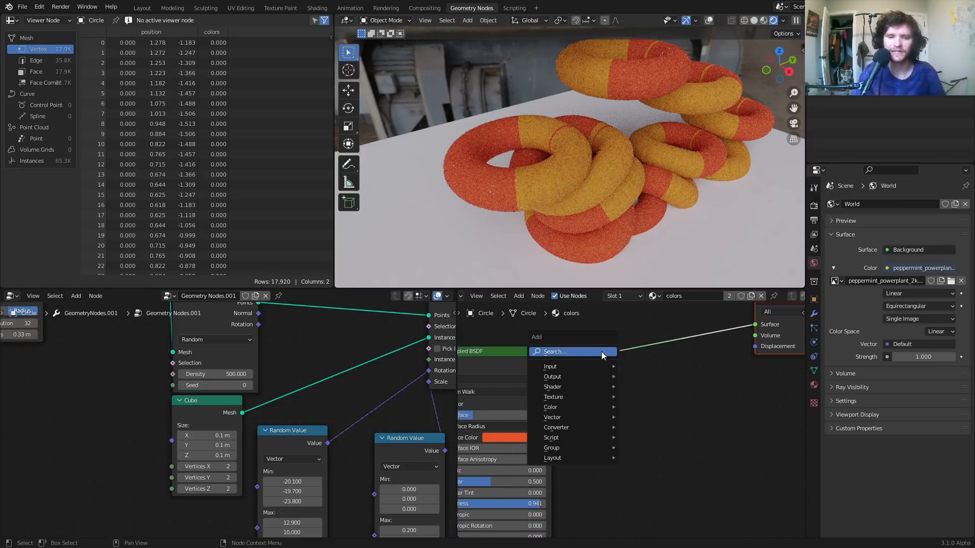
{"action": "left_click", "coordinate": [601, 351]}
{"action": "type", "text": "trans"}
{"action": "left_click", "coordinate": [626, 371]}
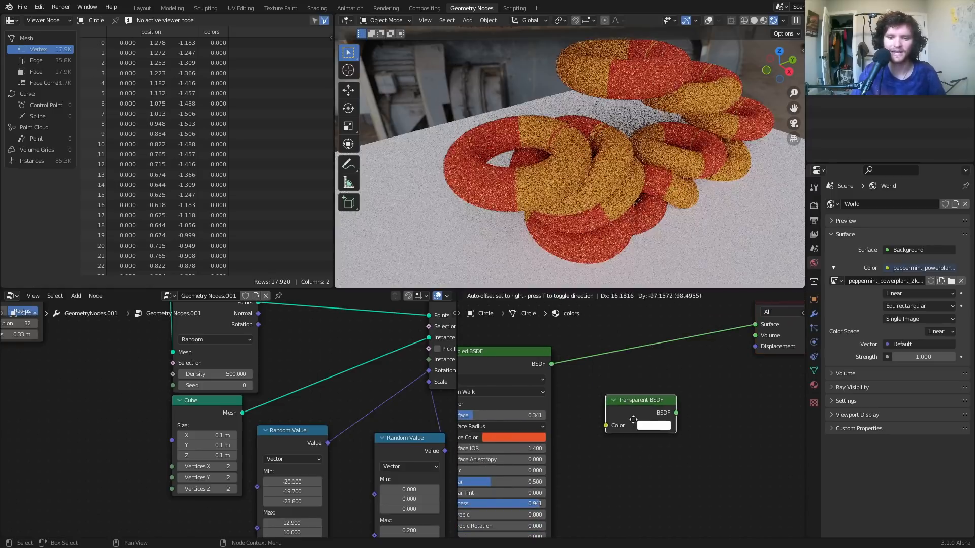
{"action": "left_click", "coordinate": [633, 420]}
Add a Translucent BSDF to the colors material, connect it to the Material Output's Surface, and set its color to orange.
{"action": "key", "text": "shift+a"}
{"action": "left_click", "coordinate": [605, 337]}
{"action": "type", "text": "tr"}
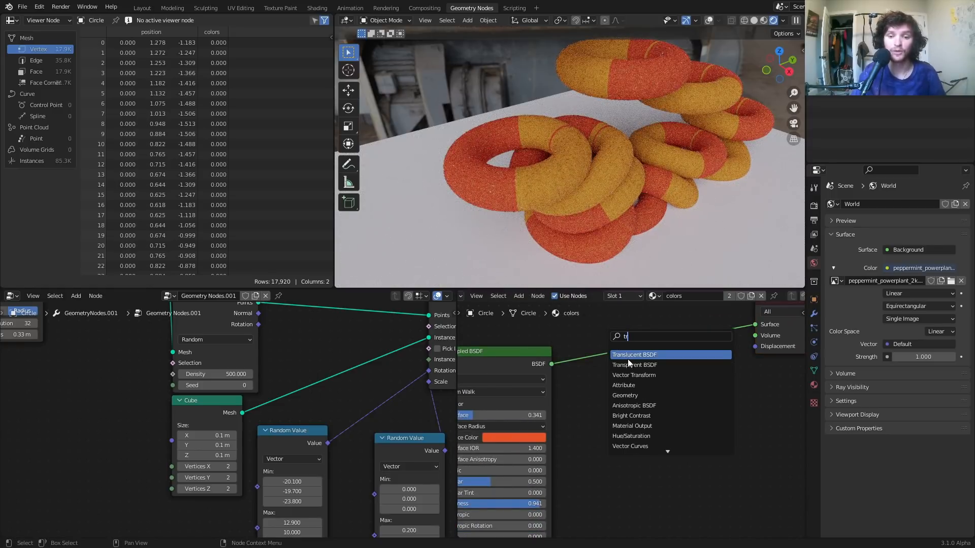
{"action": "left_click", "coordinate": [628, 358]}
{"action": "left_click", "coordinate": [624, 391]}
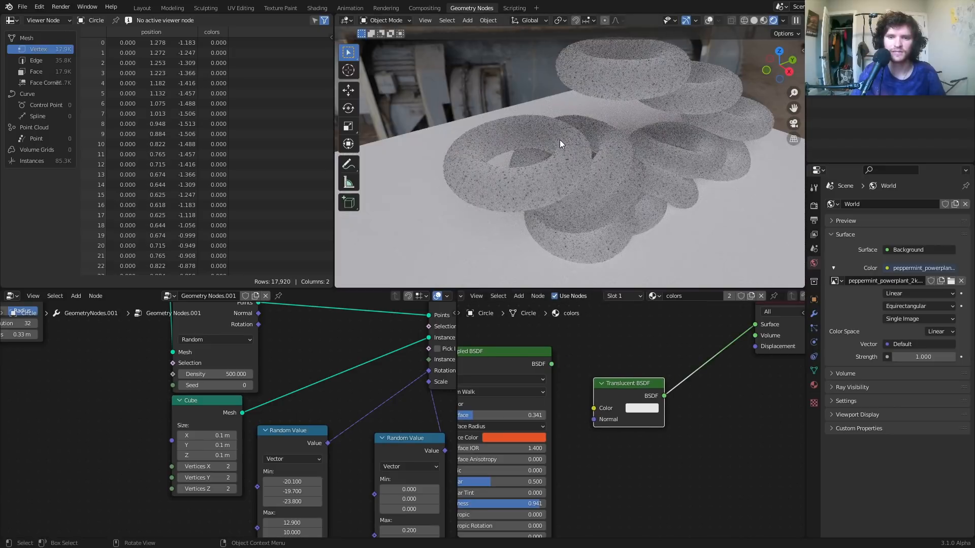
{"action": "left_click", "coordinate": [641, 410]}
{"action": "left_click", "coordinate": [657, 331]}
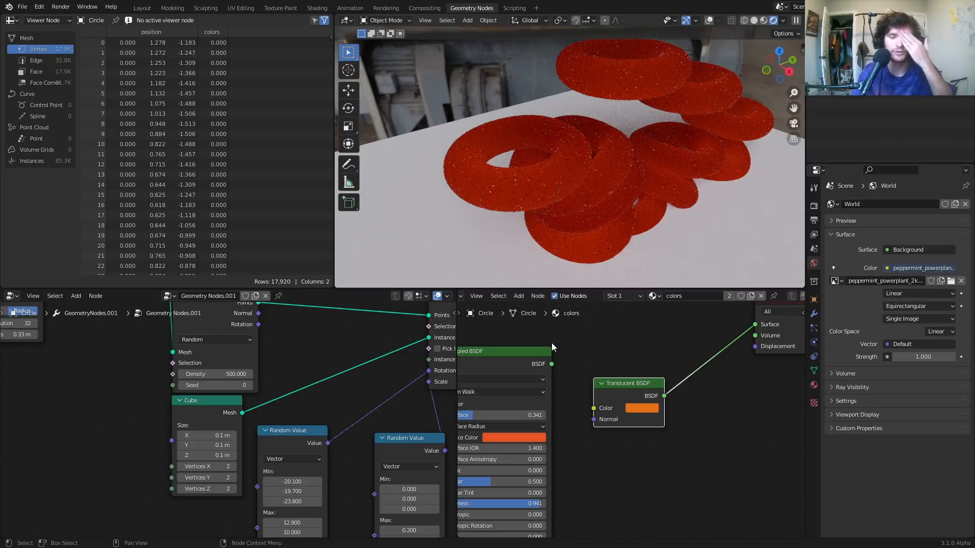
Connect the Mix node's Color output to the Translucent BSDF's Color input in the colors material.
{"action": "scroll", "coordinate": [537, 393], "scroll_direction": "down", "scroll_amount": 3}
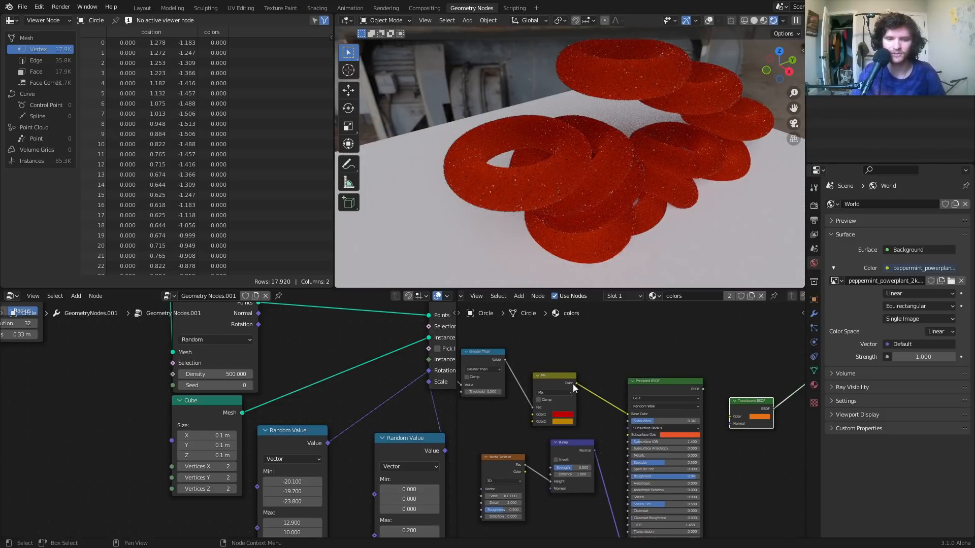
{"action": "left_click_drag", "start_coordinate": [576, 384], "coordinate": [735, 418]}
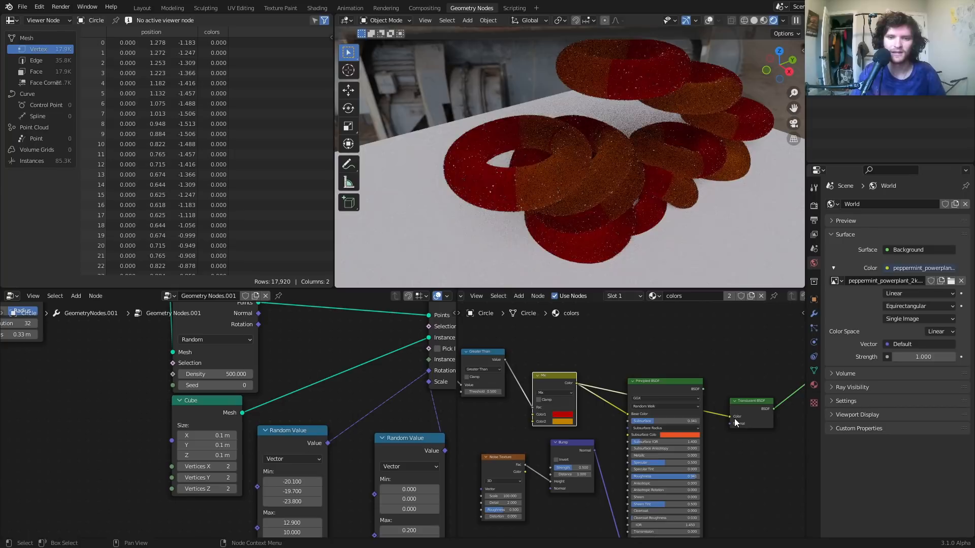
{"action": "middle_click_drag", "start_coordinate": [584, 424], "coordinate": [552, 420]}
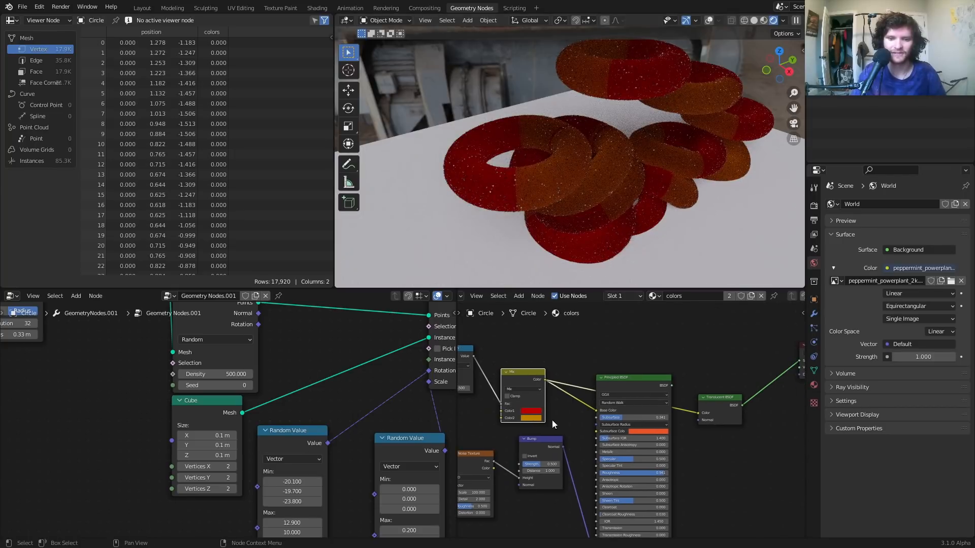
Brighten the Mix node's red Color1 and orange Color2 to full brightness.
{"action": "left_click", "coordinate": [525, 413]}
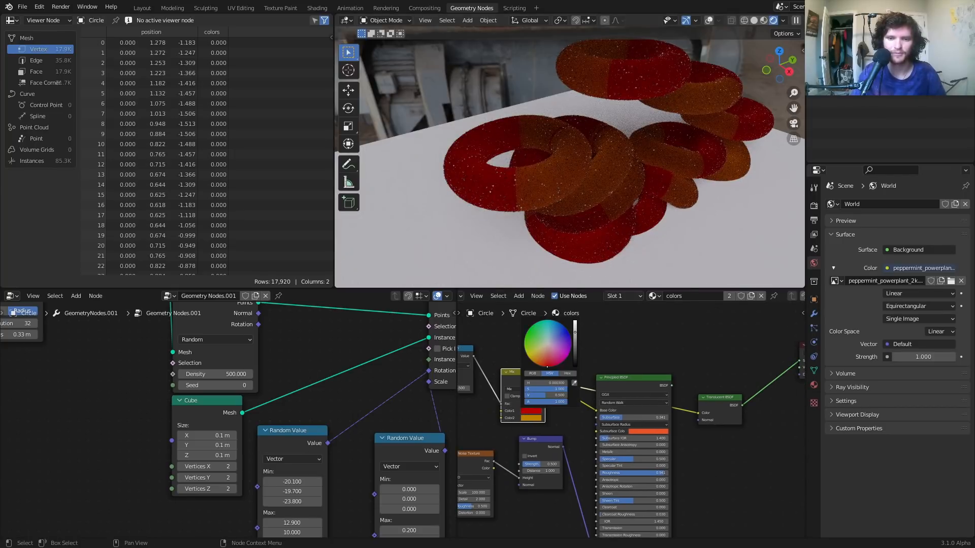
{"action": "left_click_drag", "start_coordinate": [574, 332], "coordinate": [575, 320]}
{"action": "left_click", "coordinate": [531, 419]}
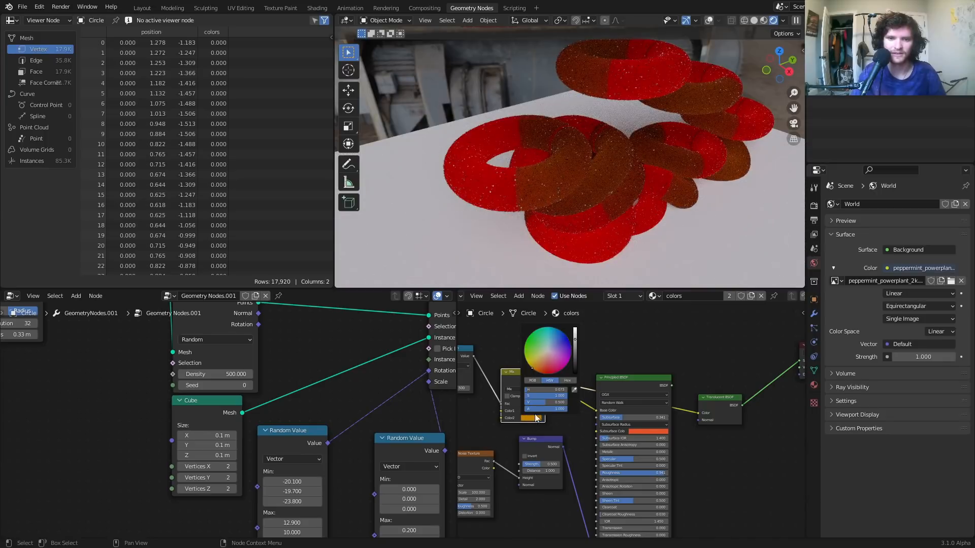
{"action": "left_click_drag", "start_coordinate": [577, 334], "coordinate": [575, 328]}
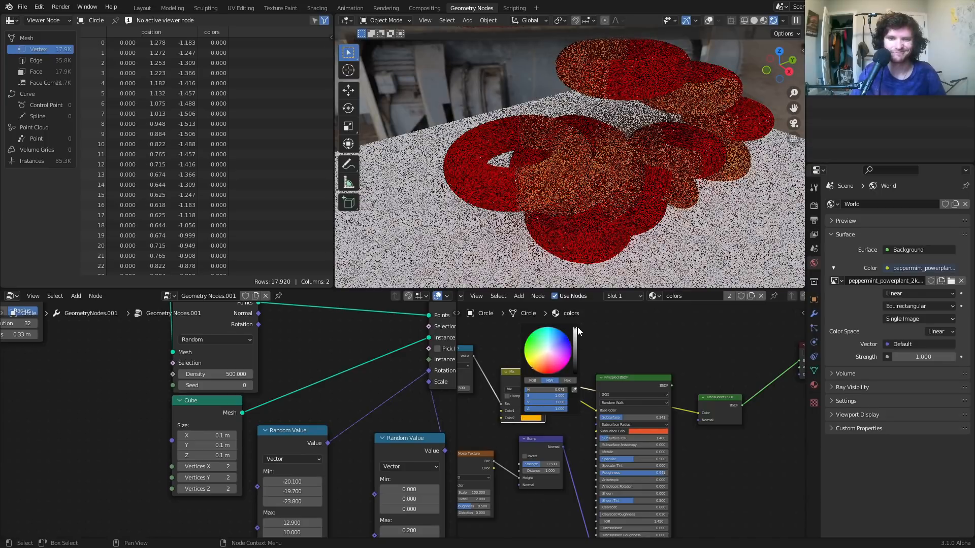
Blend the Principled BSDF and Translucent BSDF through a Mix Shader feeding the Material Output, leaving its Fac at 0.500.
{"action": "middle_click_drag", "start_coordinate": [723, 396], "coordinate": [621, 397]}
{"action": "scroll", "coordinate": [621, 400], "scroll_direction": "up", "scroll_amount": 5}
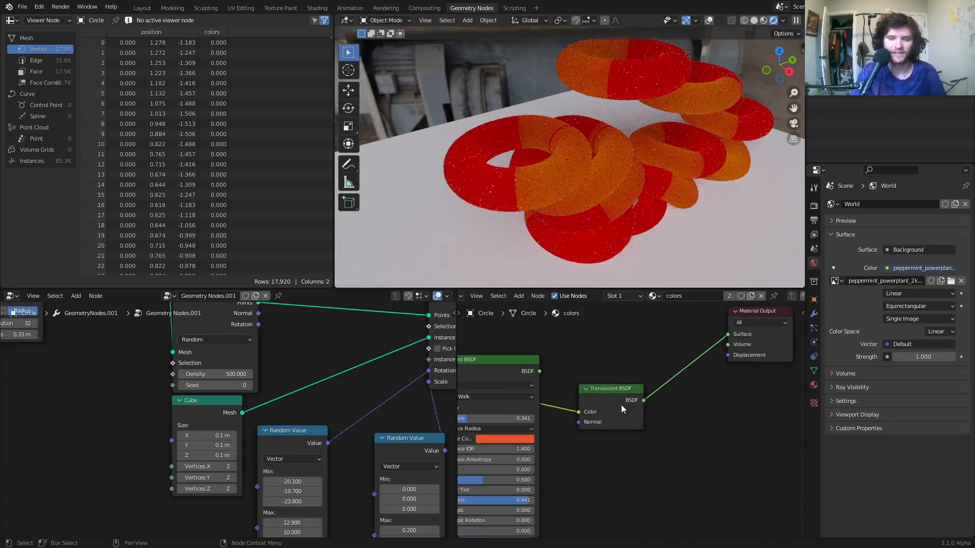
{"action": "right_click_drag", "start_coordinate": [607, 394], "coordinate": [532, 362], "text": "ctrl+shift"}
{"action": "middle_click_drag", "start_coordinate": [643, 382], "coordinate": [561, 397]}
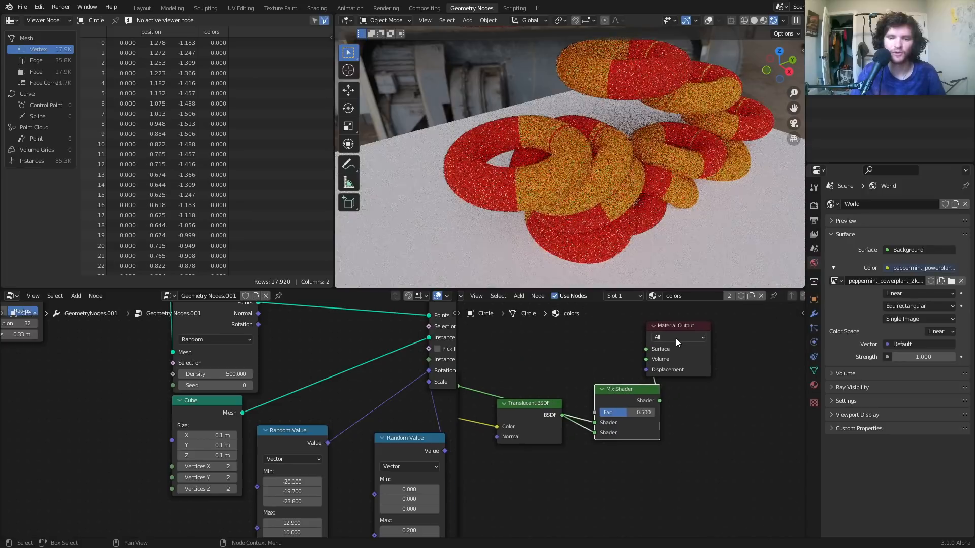
{"action": "key", "text": "g"}
{"action": "left_click", "coordinate": [638, 388]}
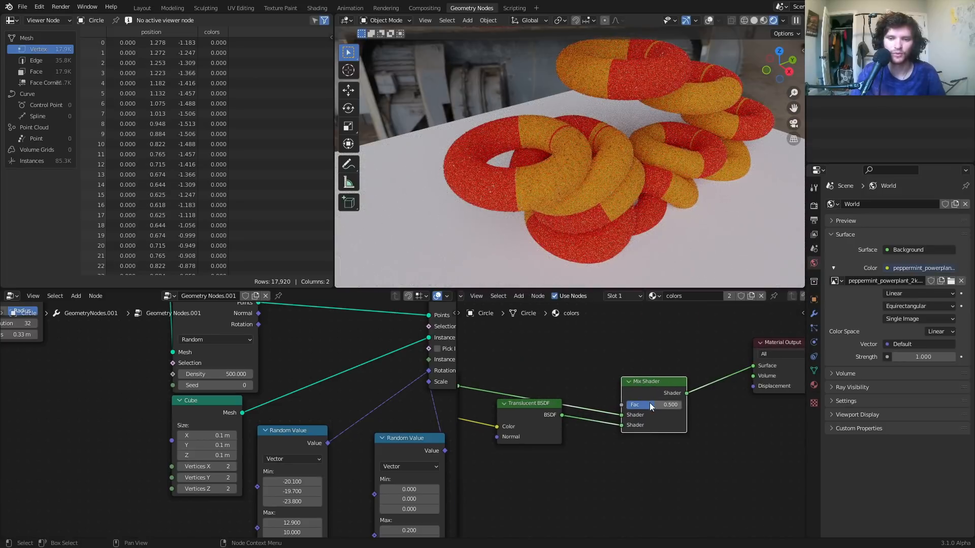
{"action": "left_click_drag", "start_coordinate": [650, 403], "coordinate": [625, 404]}
{"action": "key", "text": "ctrl+z"}
Add a Fresnel node, preview it, connect its Fac to the Mix Shader's Fac, and restore the Mix Shader as the surface output.
{"action": "middle_click_drag", "start_coordinate": [539, 364], "coordinate": [616, 385]}
{"action": "key", "text": "shift+a"}
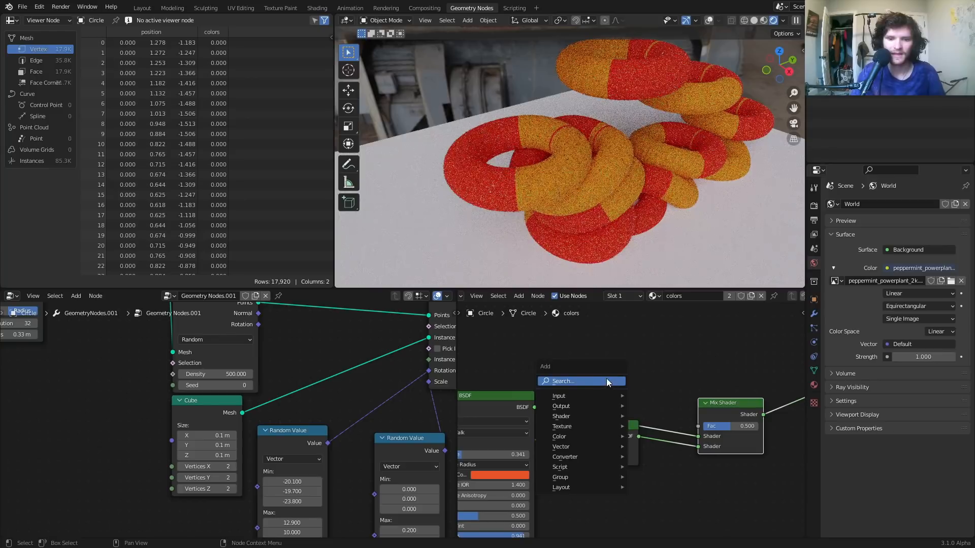
{"action": "left_click", "coordinate": [617, 385]}
{"action": "type", "text": "fres"}
{"action": "left_click", "coordinate": [641, 396]}
{"action": "left_click", "coordinate": [599, 374]}
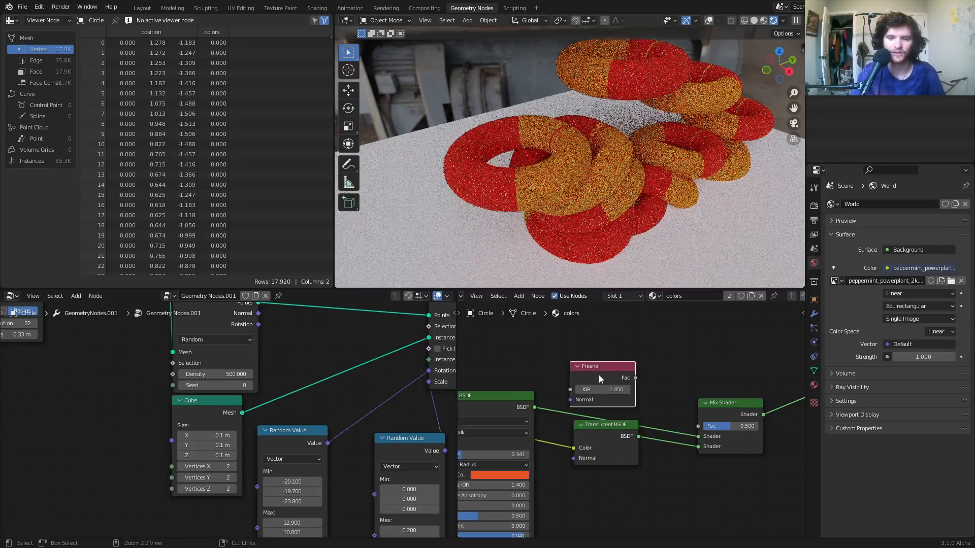
{"action": "left_click", "coordinate": [599, 374], "text": "ctrl+shift"}
{"action": "left_click_drag", "start_coordinate": [635, 378], "coordinate": [698, 426]}
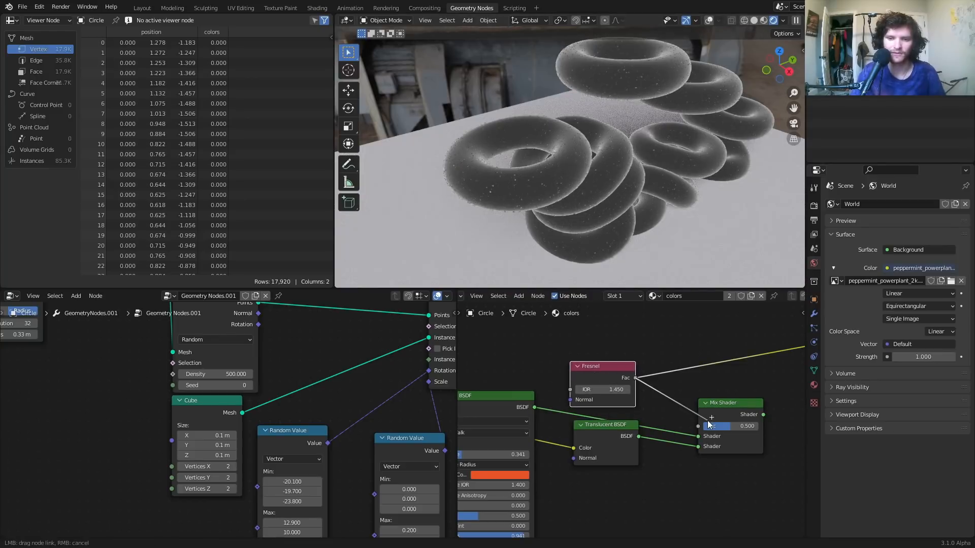
{"action": "left_click", "coordinate": [721, 408], "text": "ctrl+shift"}
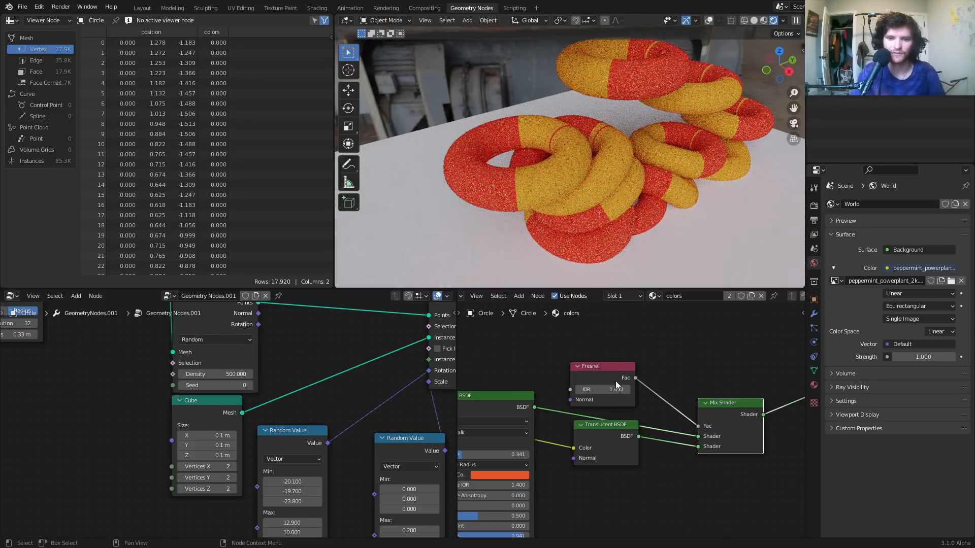
Move the Fresnel node away from the Mix Shader and swap the Mix Shader's two shader inputs.
{"action": "left_click_drag", "start_coordinate": [613, 380], "coordinate": [546, 350]}
{"action": "mouse_move", "coordinate": [620, 361]}
{"action": "middle_mouse_down"}
{"action": "mouse_move", "coordinate": [538, 345]}
{"action": "mouse_move", "coordinate": [611, 369]}
{"action": "middle_mouse_up"}
{"action": "left_click", "coordinate": [632, 390]}
{"action": "key", "text": "alt+s"}
Insert a ColorRamp on the link between the Fresnel node and the Mix Shader's Fac.
{"action": "key", "text": "shift+a"}
{"action": "left_click", "coordinate": [611, 371]}
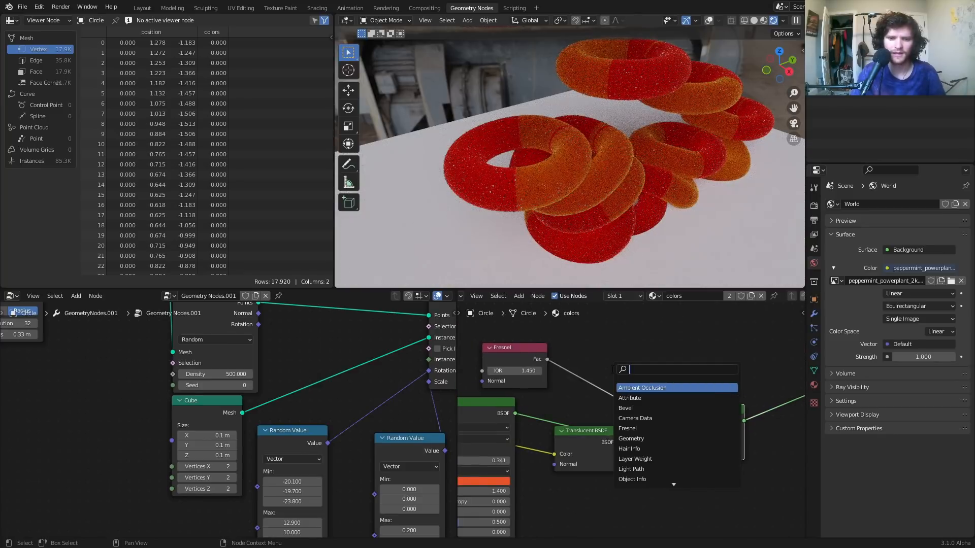
{"action": "type", "text": "colo"}
{"action": "left_click", "coordinate": [623, 386]}
{"action": "left_click", "coordinate": [596, 341]}
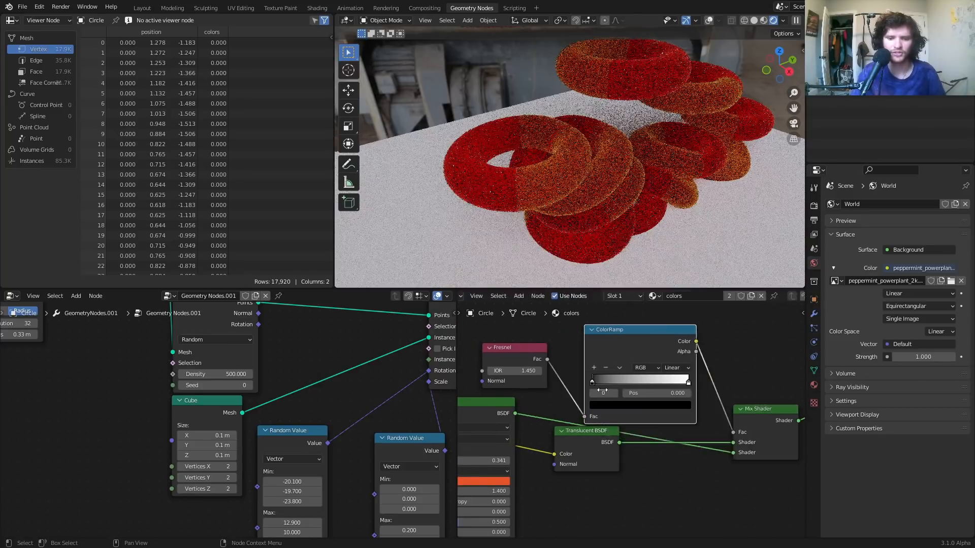
Lighten the ColorRamp's black stop to a dark grey with a value of 0.082.
{"action": "left_click", "coordinate": [630, 405]}
{"action": "left_click_drag", "start_coordinate": [670, 338], "coordinate": [670, 272]}
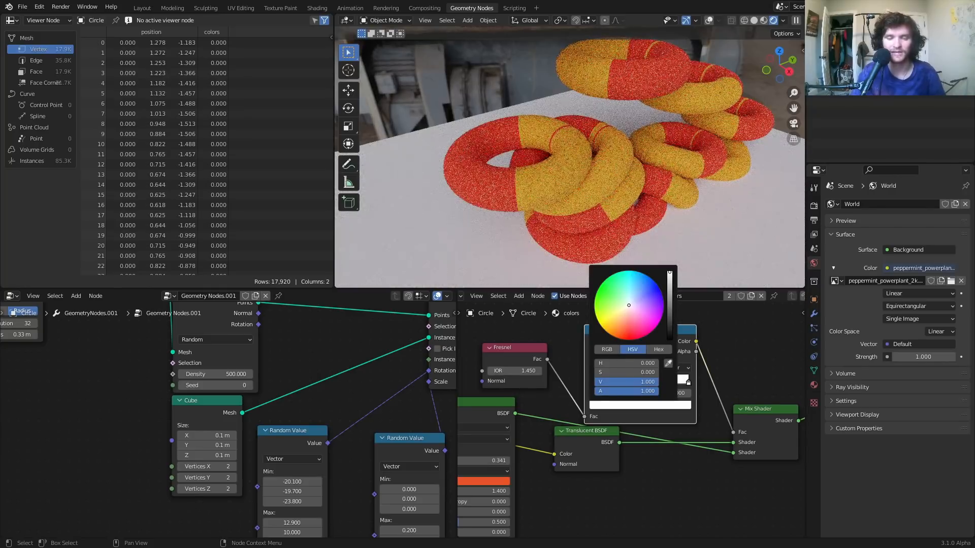
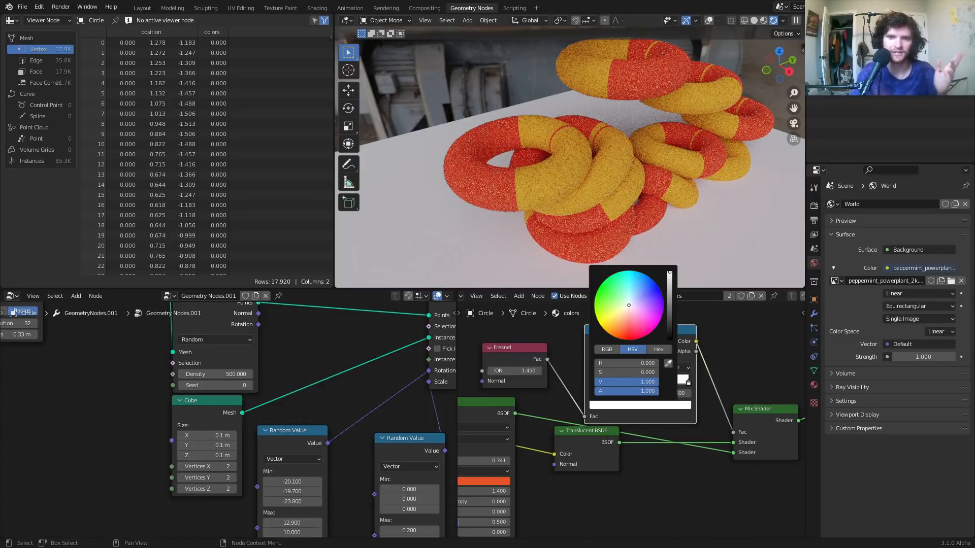
{"action": "left_click_drag", "start_coordinate": [670, 272], "coordinate": [669, 304]}
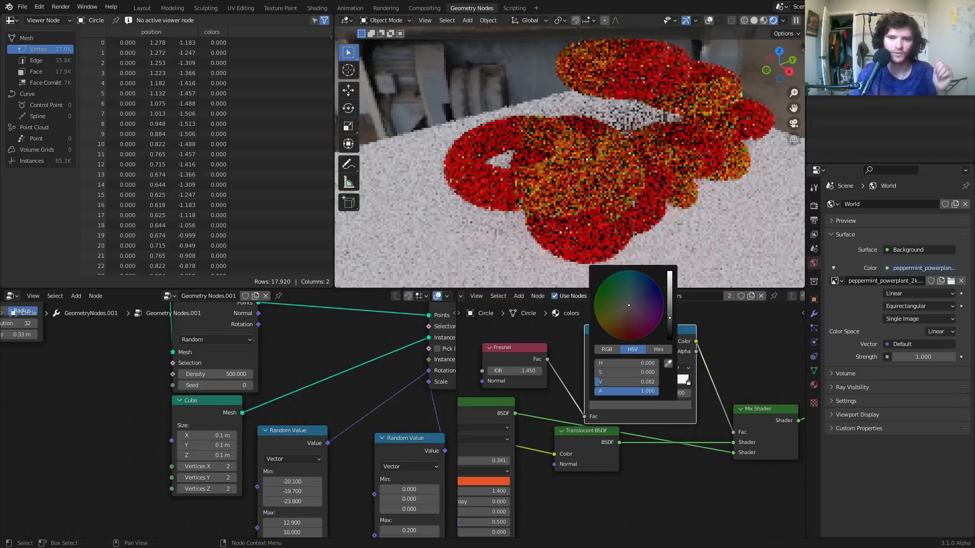
Set the Subsurface amount of the colors material's Principled BSDF to 0.518.
{"action": "middle_click_drag", "start_coordinate": [587, 148], "coordinate": [564, 183]}
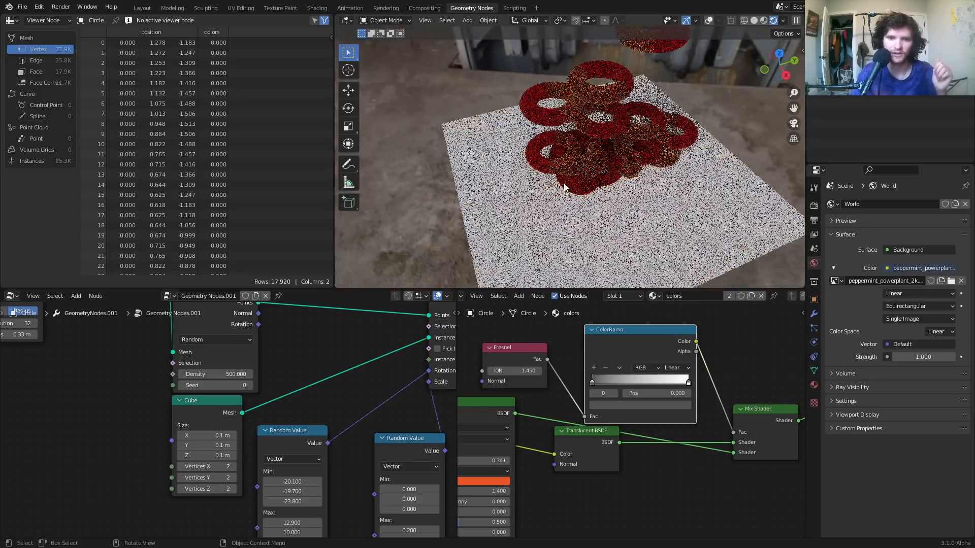
{"action": "middle_click_drag", "start_coordinate": [422, 417], "coordinate": [78, 403]}
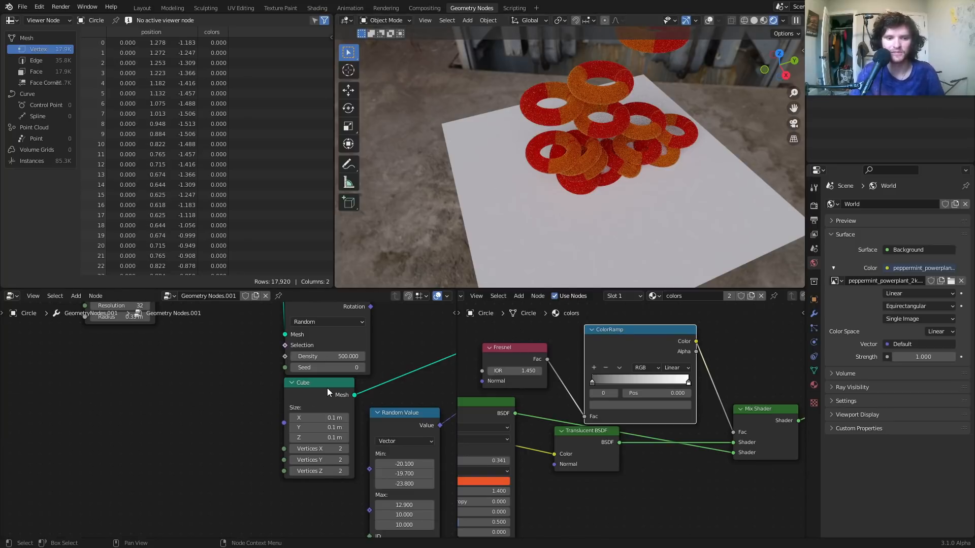
{"action": "middle_click_drag", "start_coordinate": [327, 388], "coordinate": [322, 408]}
{"action": "middle_click_drag", "start_coordinate": [533, 406], "coordinate": [738, 336]}
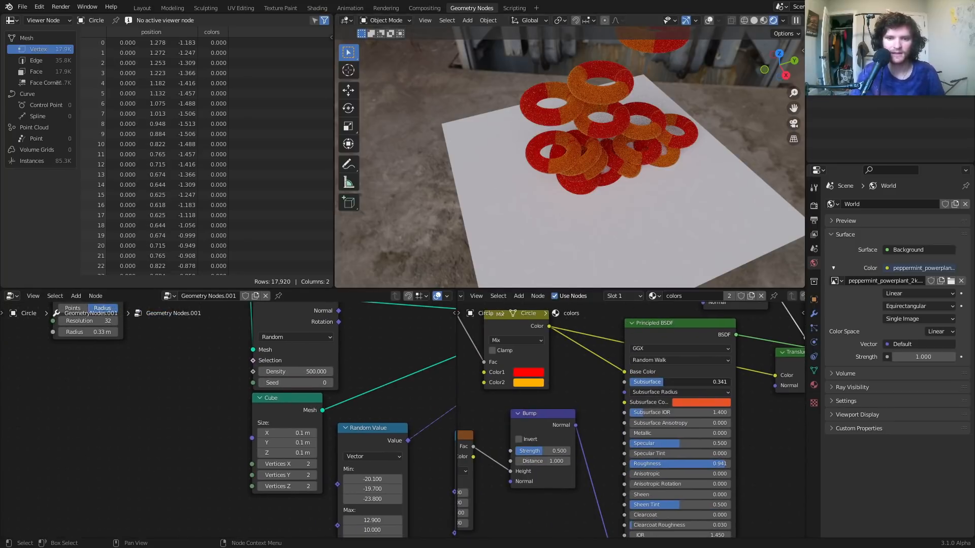
{"action": "left_click_drag", "start_coordinate": [663, 382], "coordinate": [681, 381]}
Desaturate the Mix node's Color2 to a pale peach orange.
{"action": "middle_click_drag", "start_coordinate": [566, 366], "coordinate": [621, 389]}
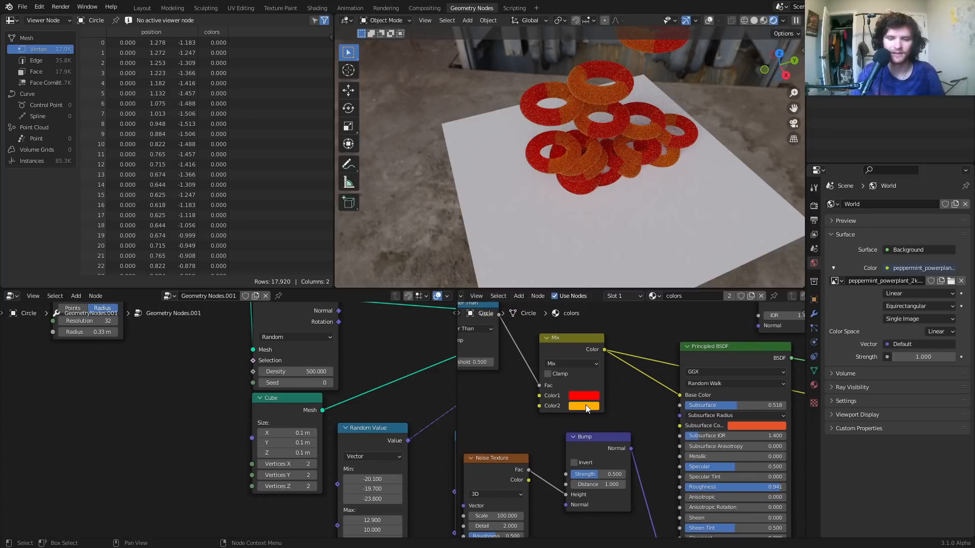
{"action": "left_click", "coordinate": [587, 406]}
{"action": "left_click_drag", "start_coordinate": [635, 374], "coordinate": [620, 374]}
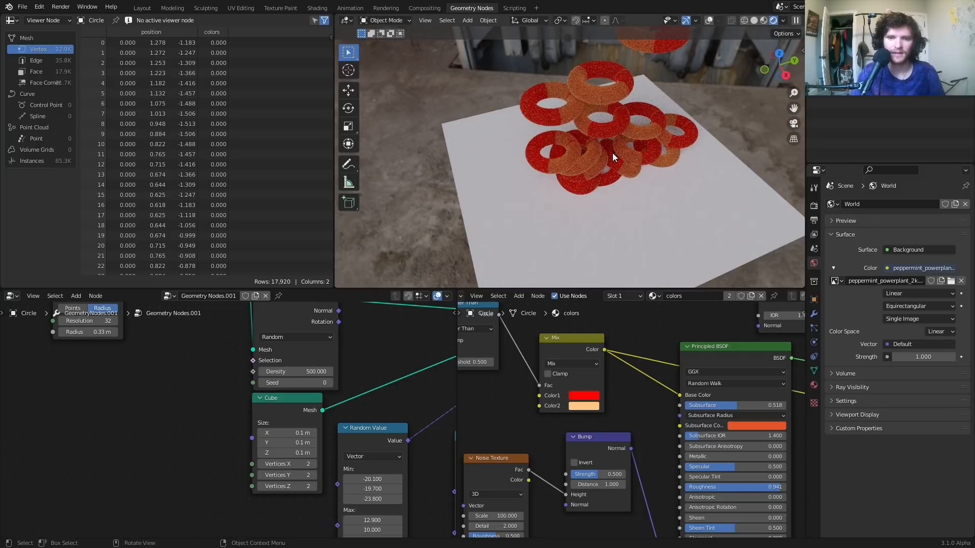
Play the simulation briefly and examine the candy rings' rendered material from several angles and up close.
{"action": "key", "text": "space"}
{"action": "key", "text": "space"}
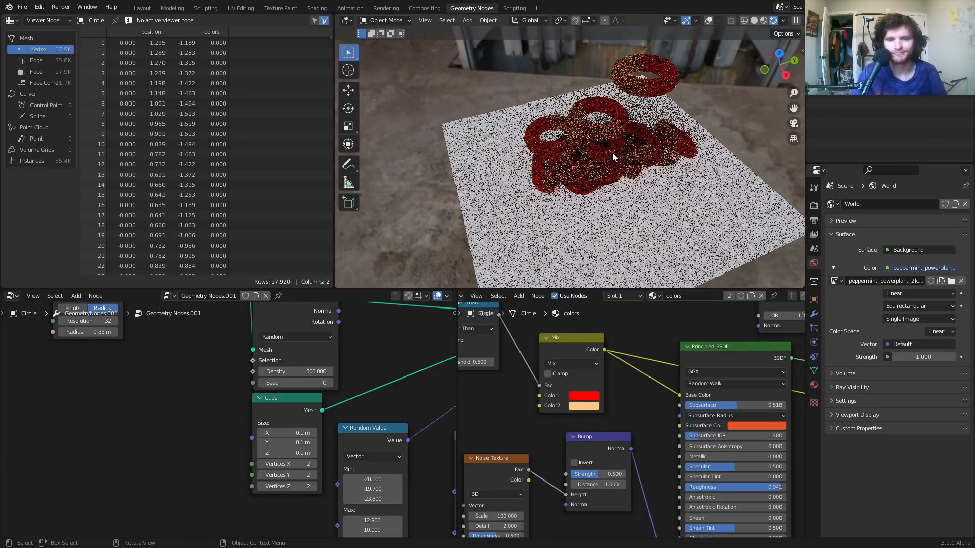
{"action": "middle_click_drag", "start_coordinate": [612, 154], "coordinate": [636, 144]}
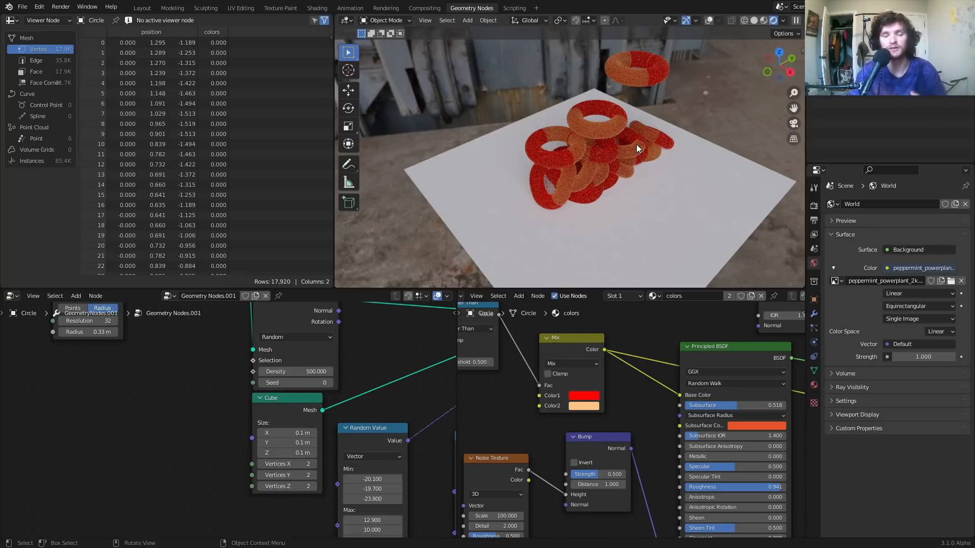
{"action": "middle_click_drag", "start_coordinate": [604, 126], "coordinate": [619, 68]}
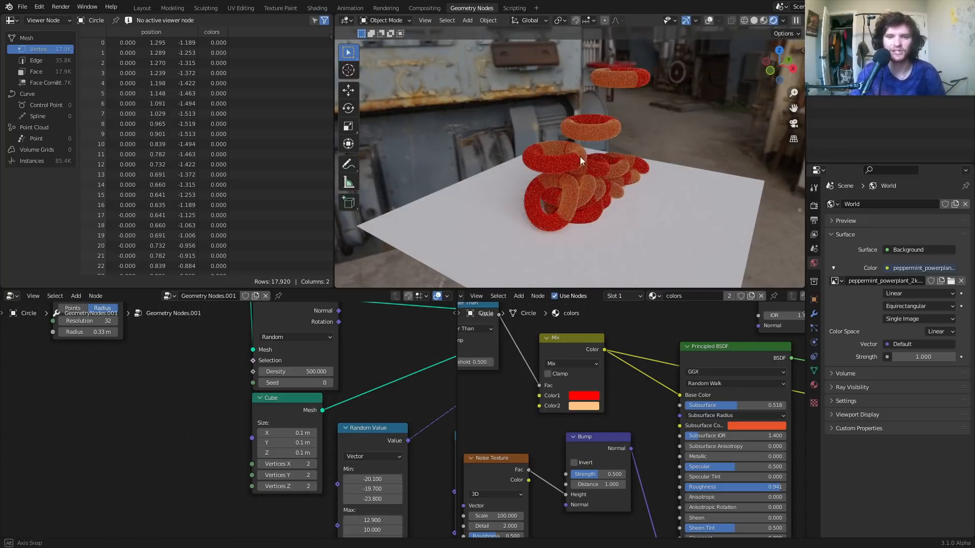
{"action": "middle_click_drag", "start_coordinate": [580, 156], "coordinate": [548, 169]}
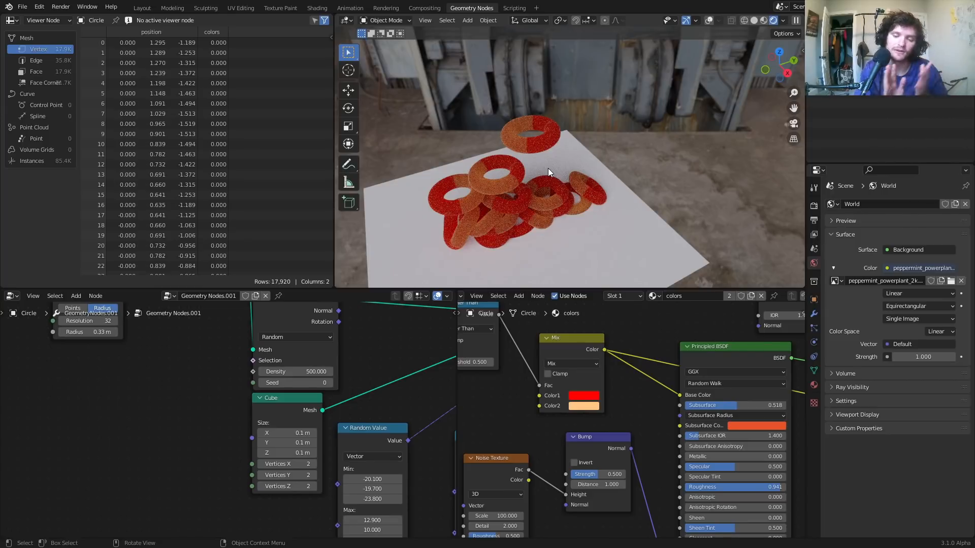
{"action": "scroll", "coordinate": [547, 168], "scroll_direction": "up", "scroll_amount": 5}
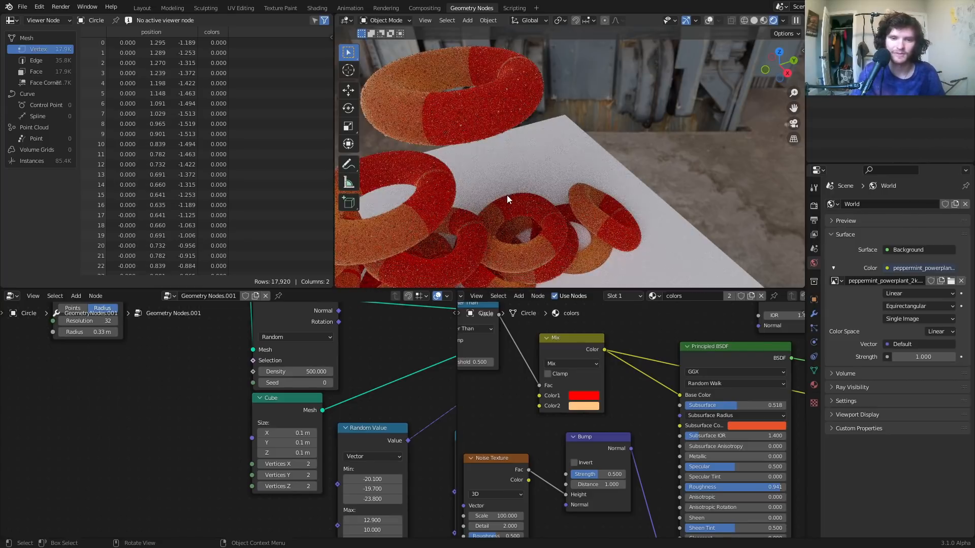
{"action": "middle_click_drag", "start_coordinate": [490, 215], "coordinate": [498, 217]}
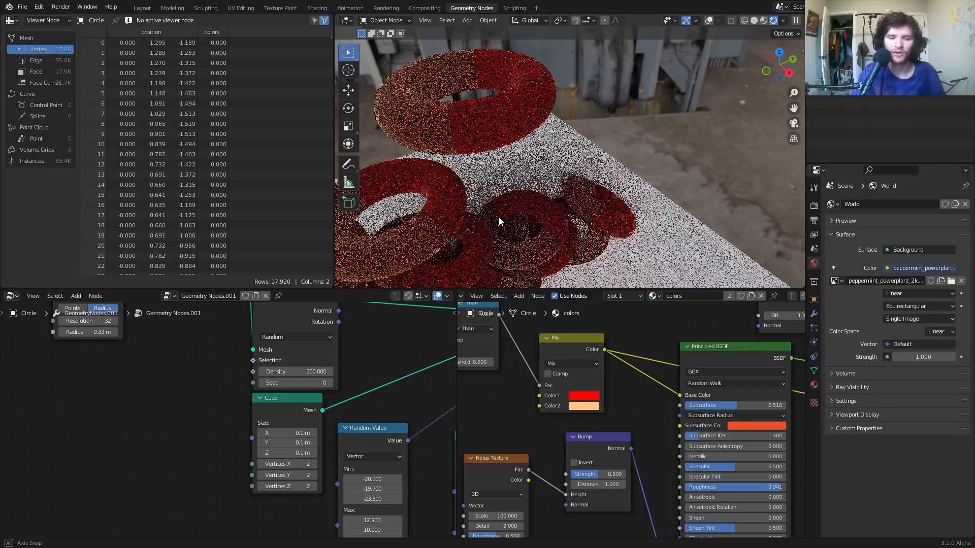
Change the Principled BSDF's Subsurface Color to a paler, less saturated red and check the whole ring pile.
{"action": "middle_click_drag", "start_coordinate": [718, 478], "coordinate": [710, 473]}
{"action": "left_click_drag", "start_coordinate": [722, 465], "coordinate": [676, 462]}
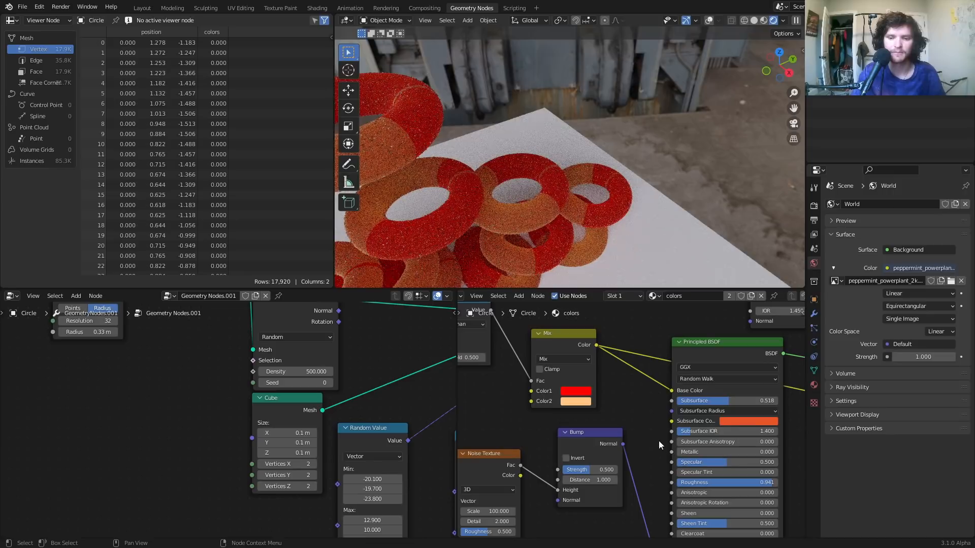
{"action": "left_click", "coordinate": [748, 421]}
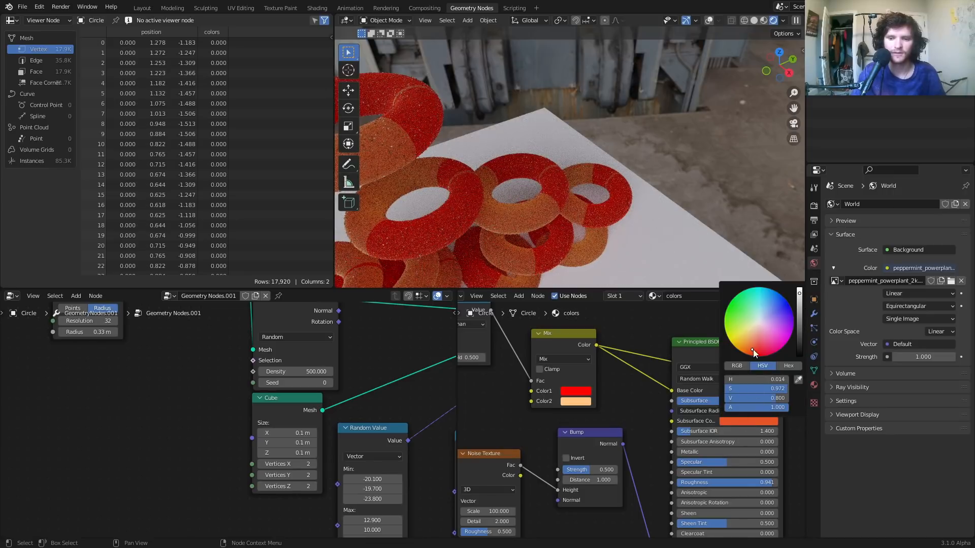
{"action": "left_click_drag", "start_coordinate": [753, 350], "coordinate": [758, 352]}
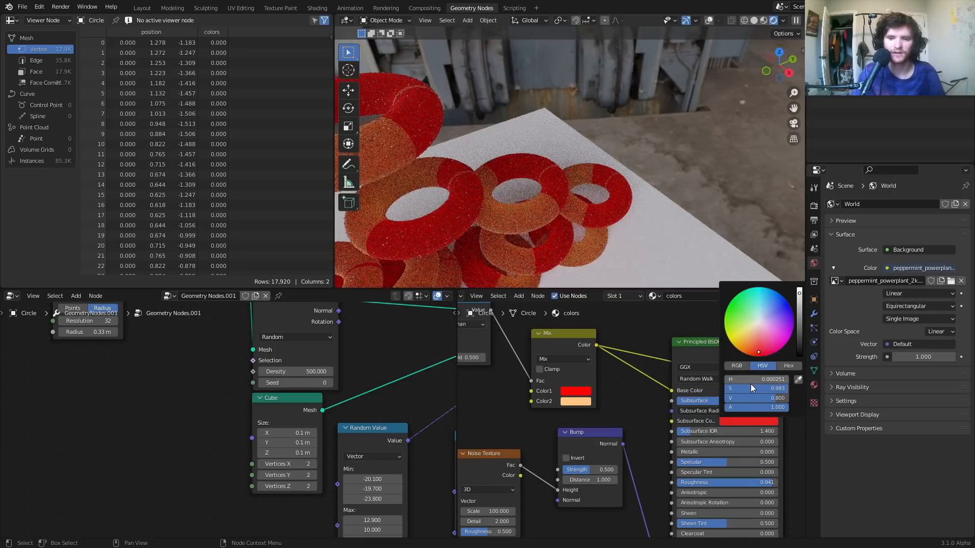
{"action": "left_click_drag", "start_coordinate": [750, 388], "coordinate": [739, 390]}
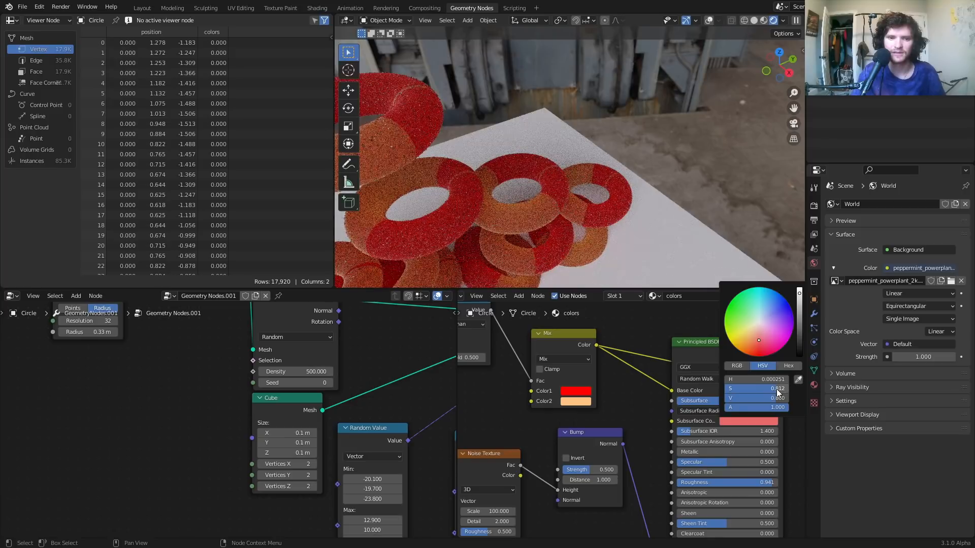
{"action": "scroll", "coordinate": [533, 209], "scroll_direction": "down", "scroll_amount": 4}
{"action": "middle_click_drag", "start_coordinate": [533, 209], "coordinate": [541, 214]}
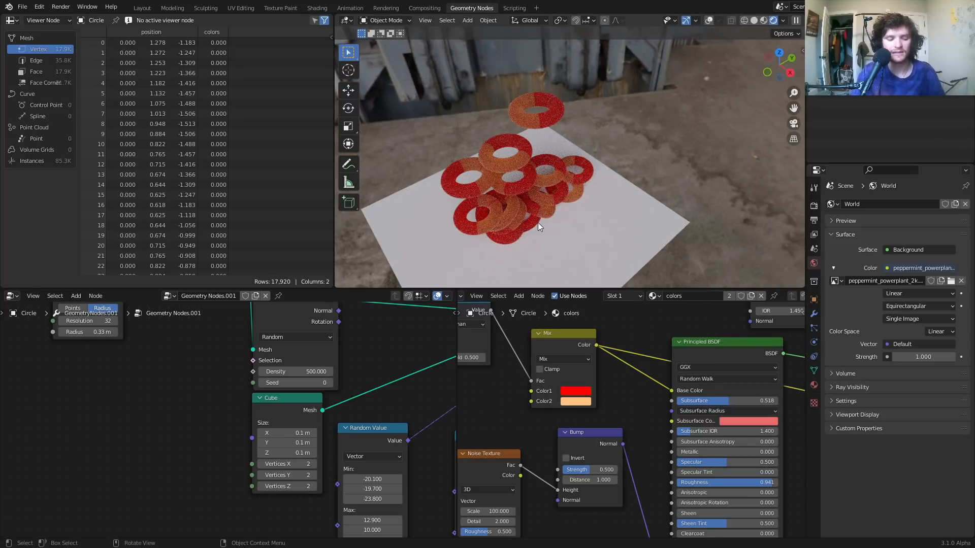
Leave full-screen mode, switch to OBS and select the bigcam scene.
{"action": "key", "text": "alt+F11"}
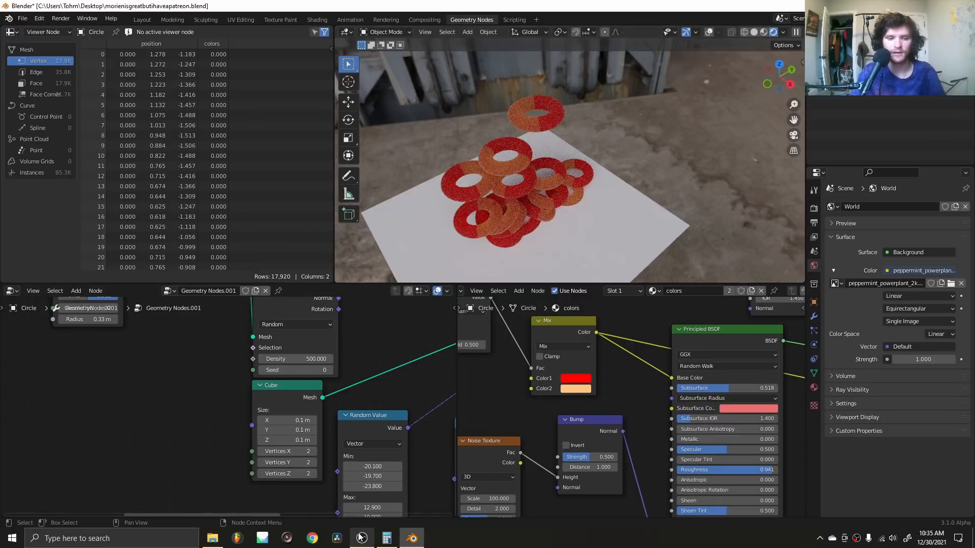
{"action": "left_click", "coordinate": [361, 538]}
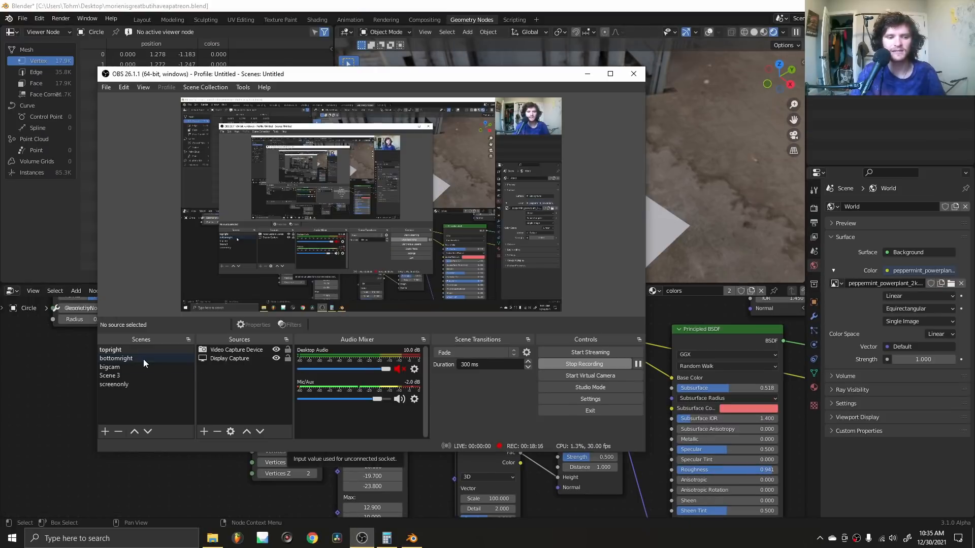
{"action": "left_click", "coordinate": [120, 369]}
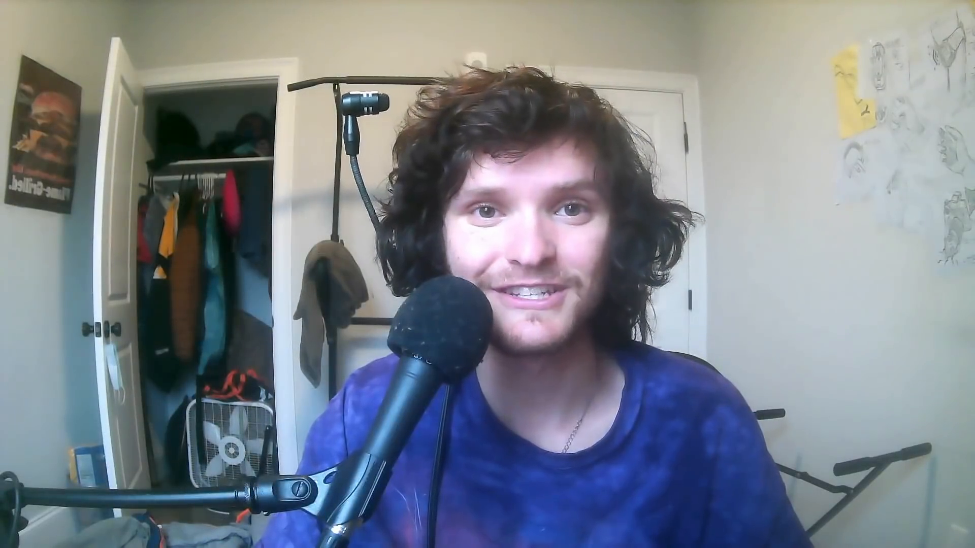